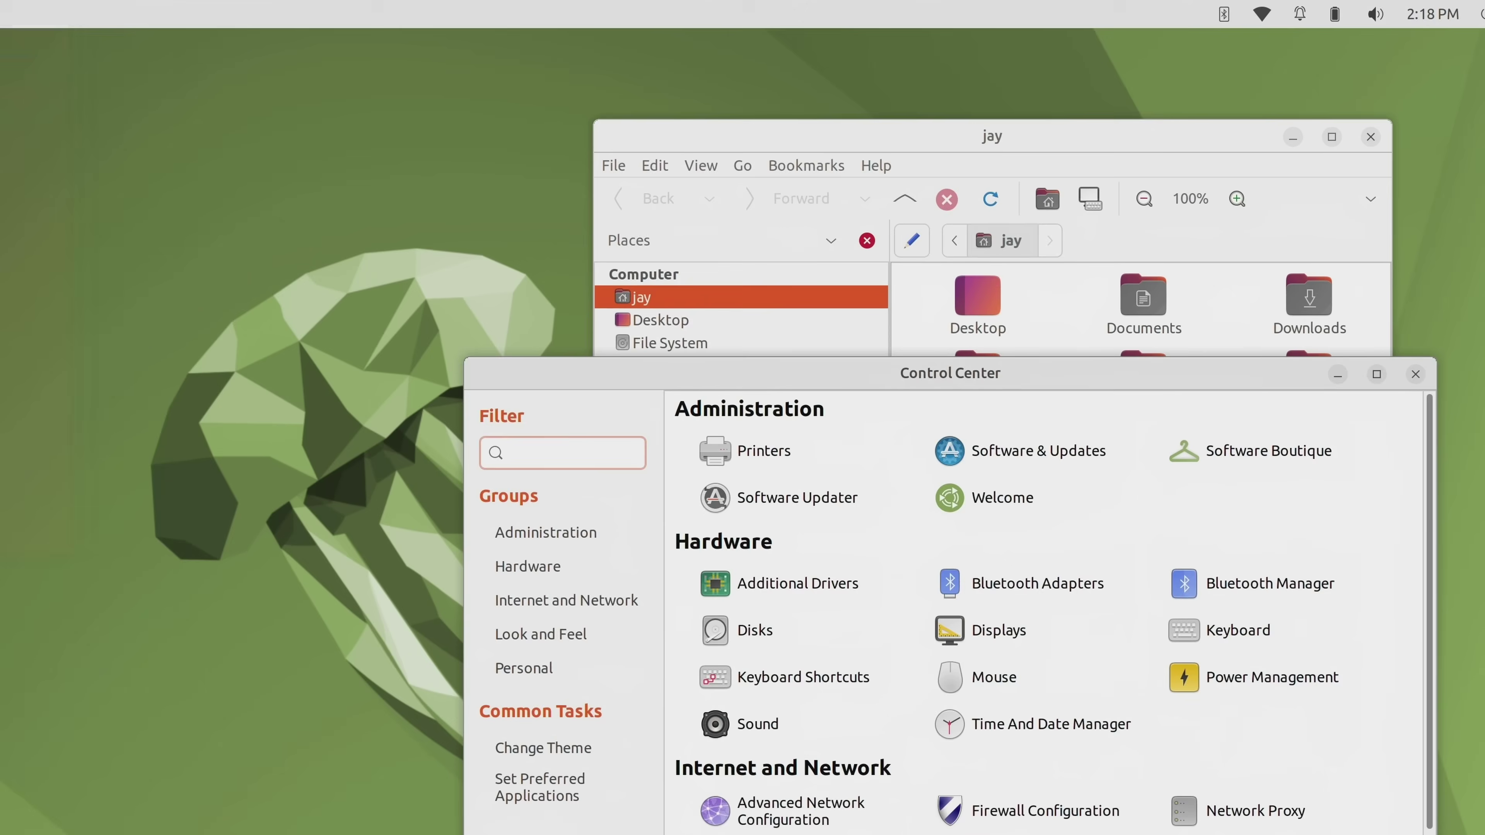
# Start Pluma from the Accessories category of the MATE Menu.
pyautogui.click(29, 10)
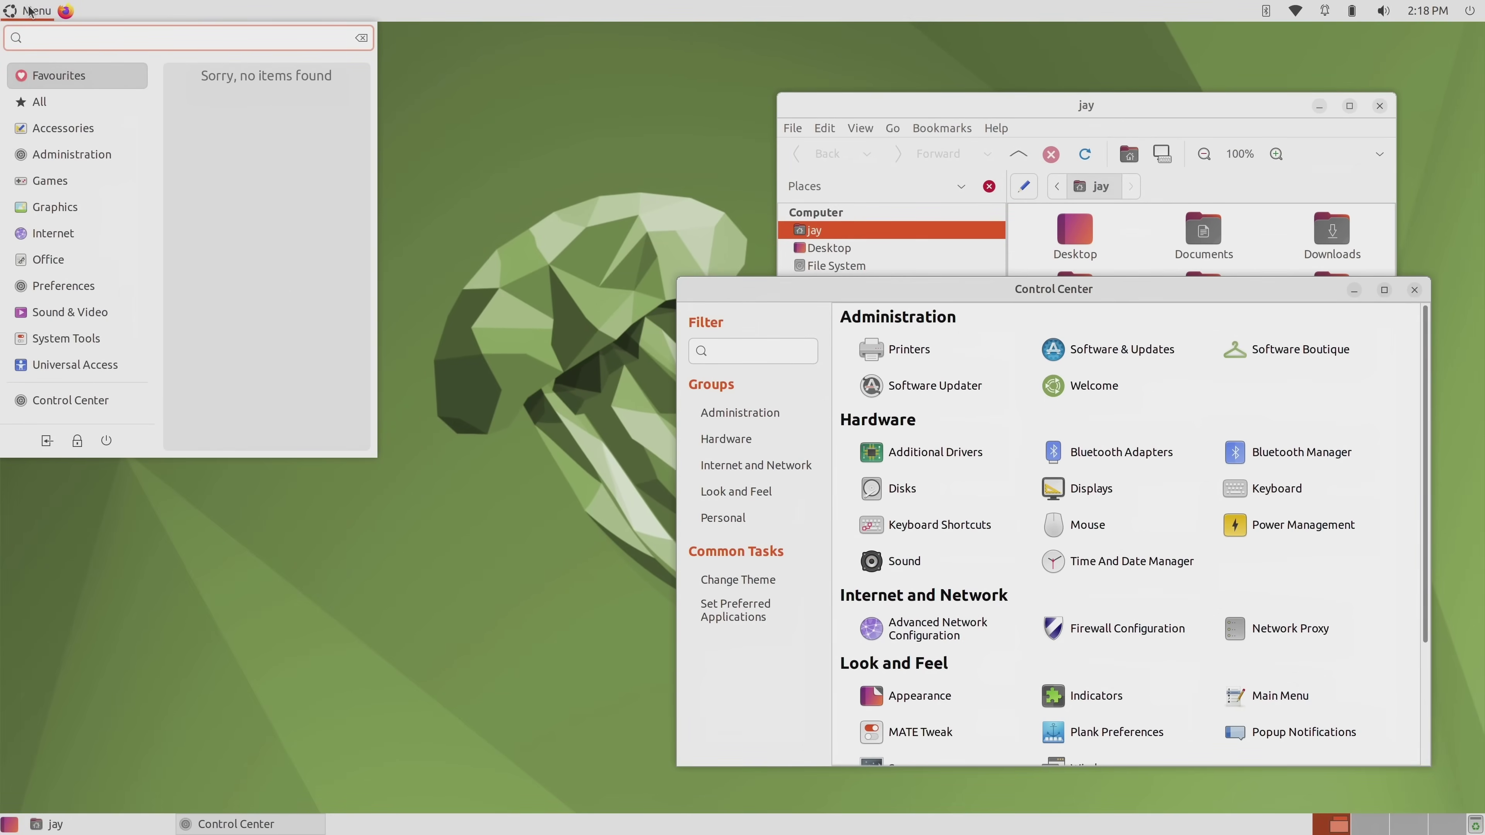
pyautogui.click(61, 126)
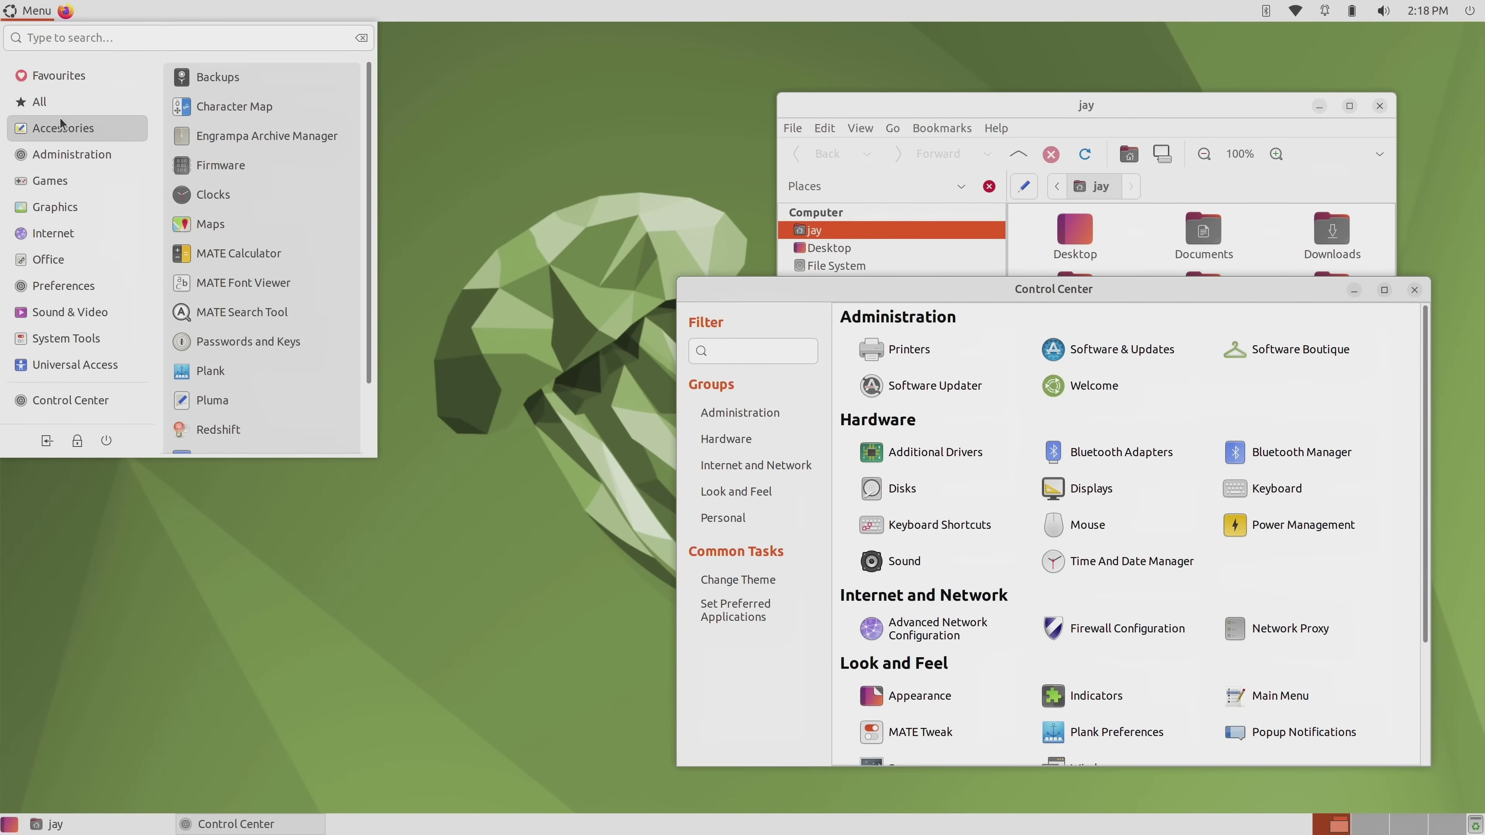
pyautogui.scroll(-1, 255, 251)
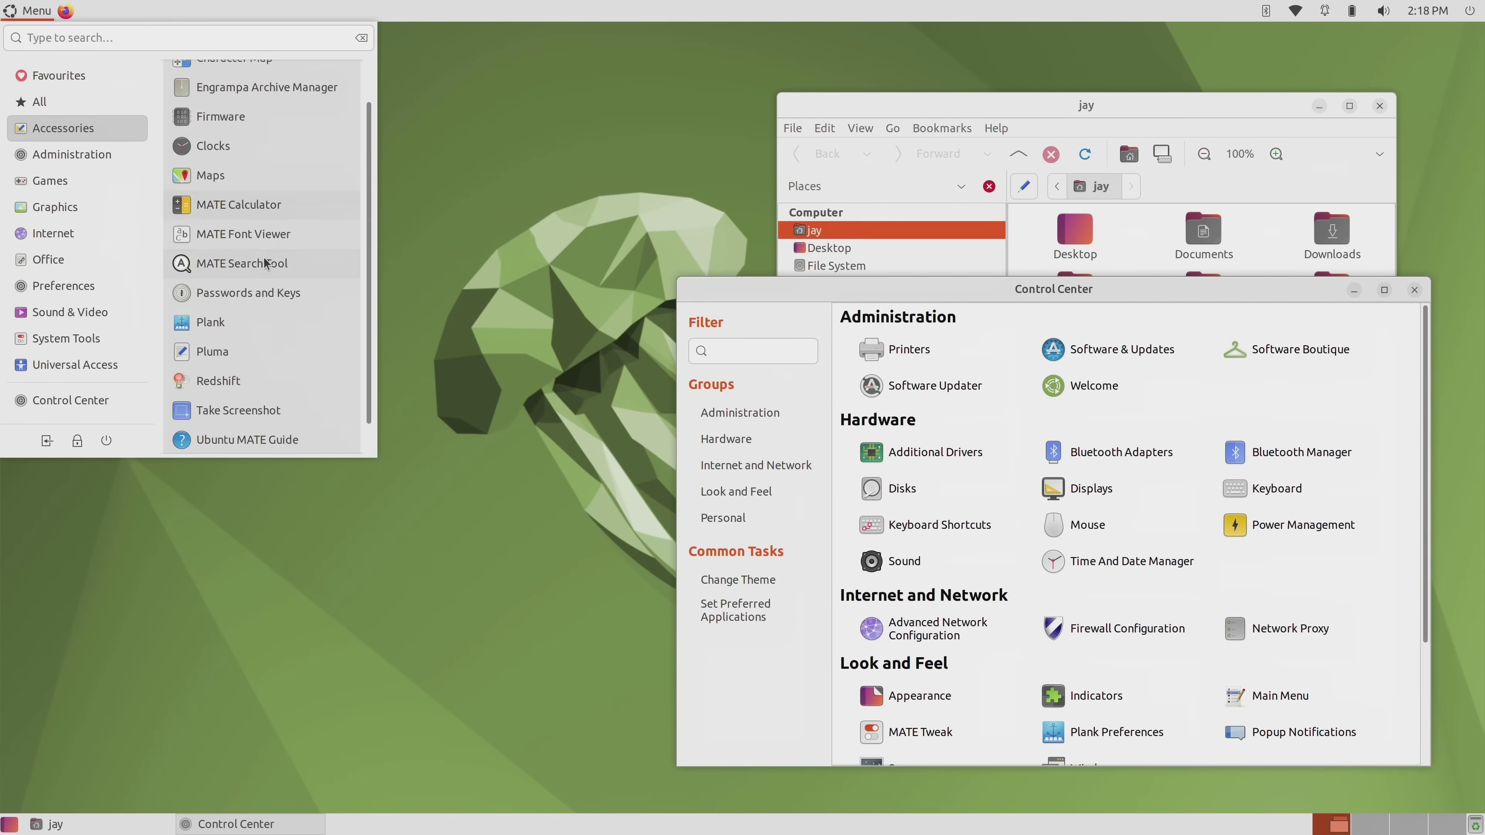
pyautogui.click(259, 346)
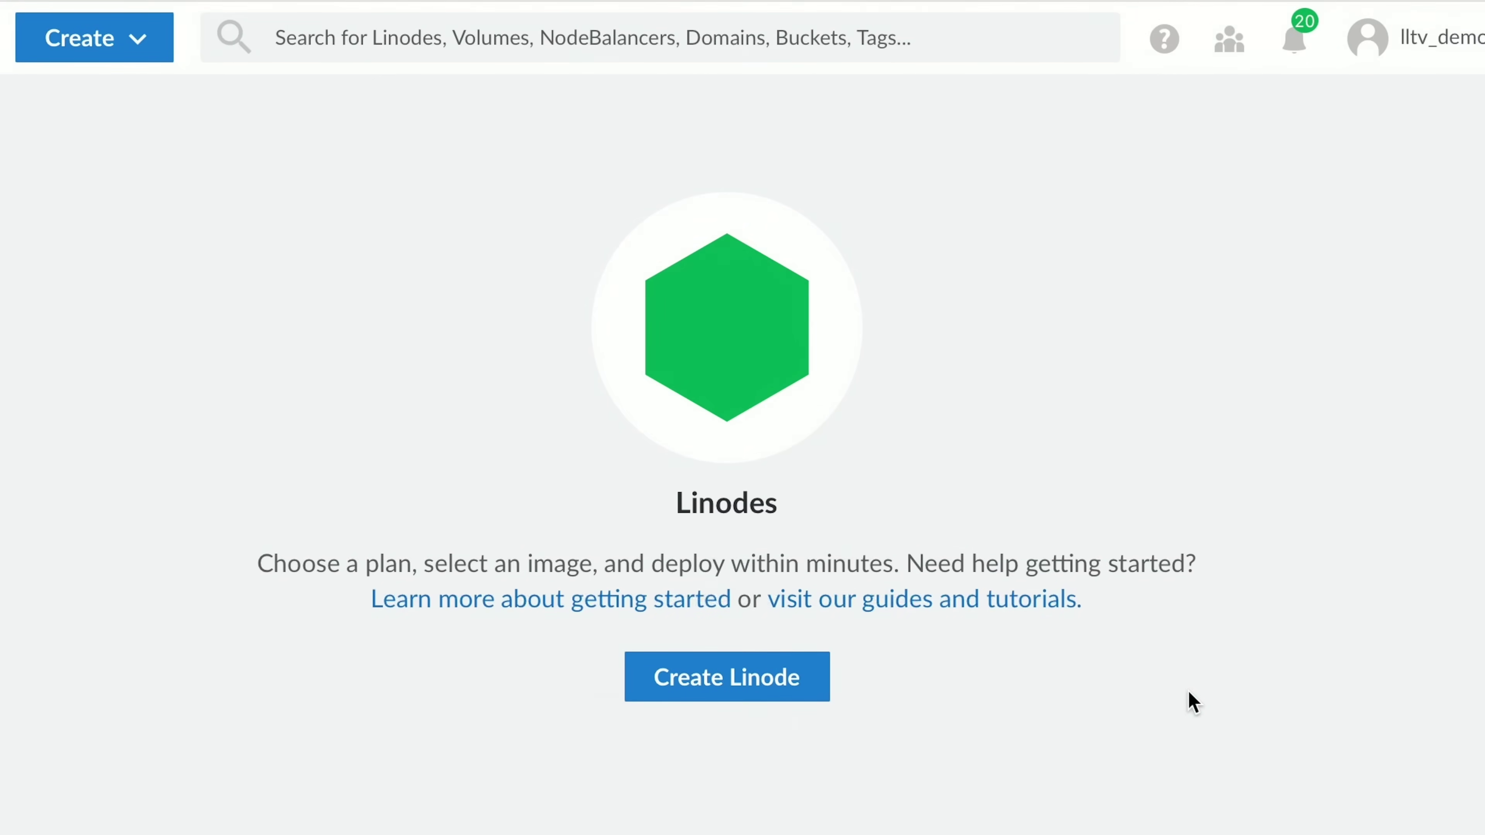
# Configure a new Linode in Toronto, ON on the Nanode 1 GB plan, labelled web-01.
pyautogui.click(812, 697)
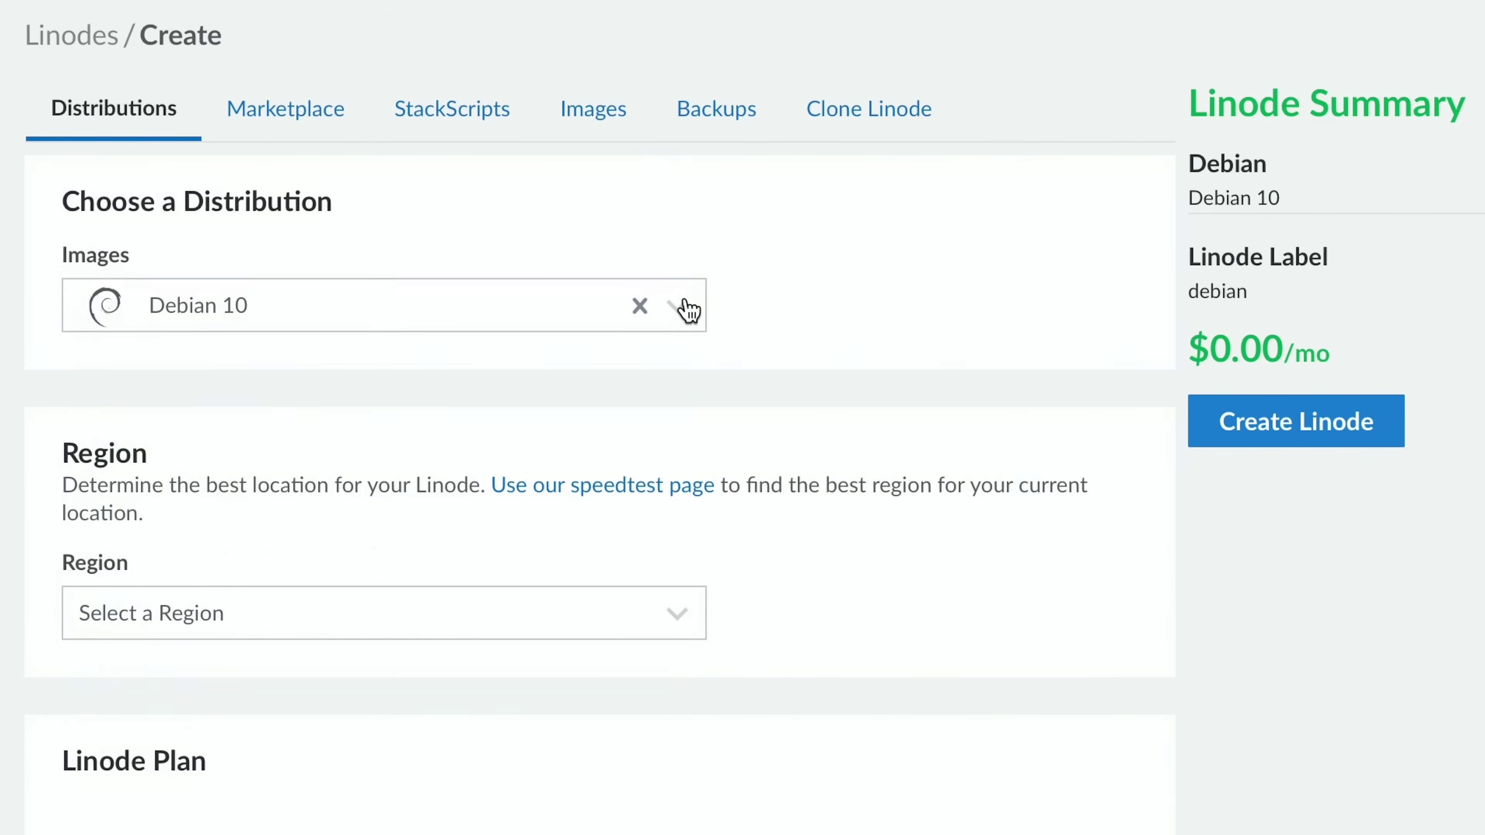
pyautogui.click(689, 311)
pyautogui.moveTo(696, 487); pyautogui.dragTo(723, 719)
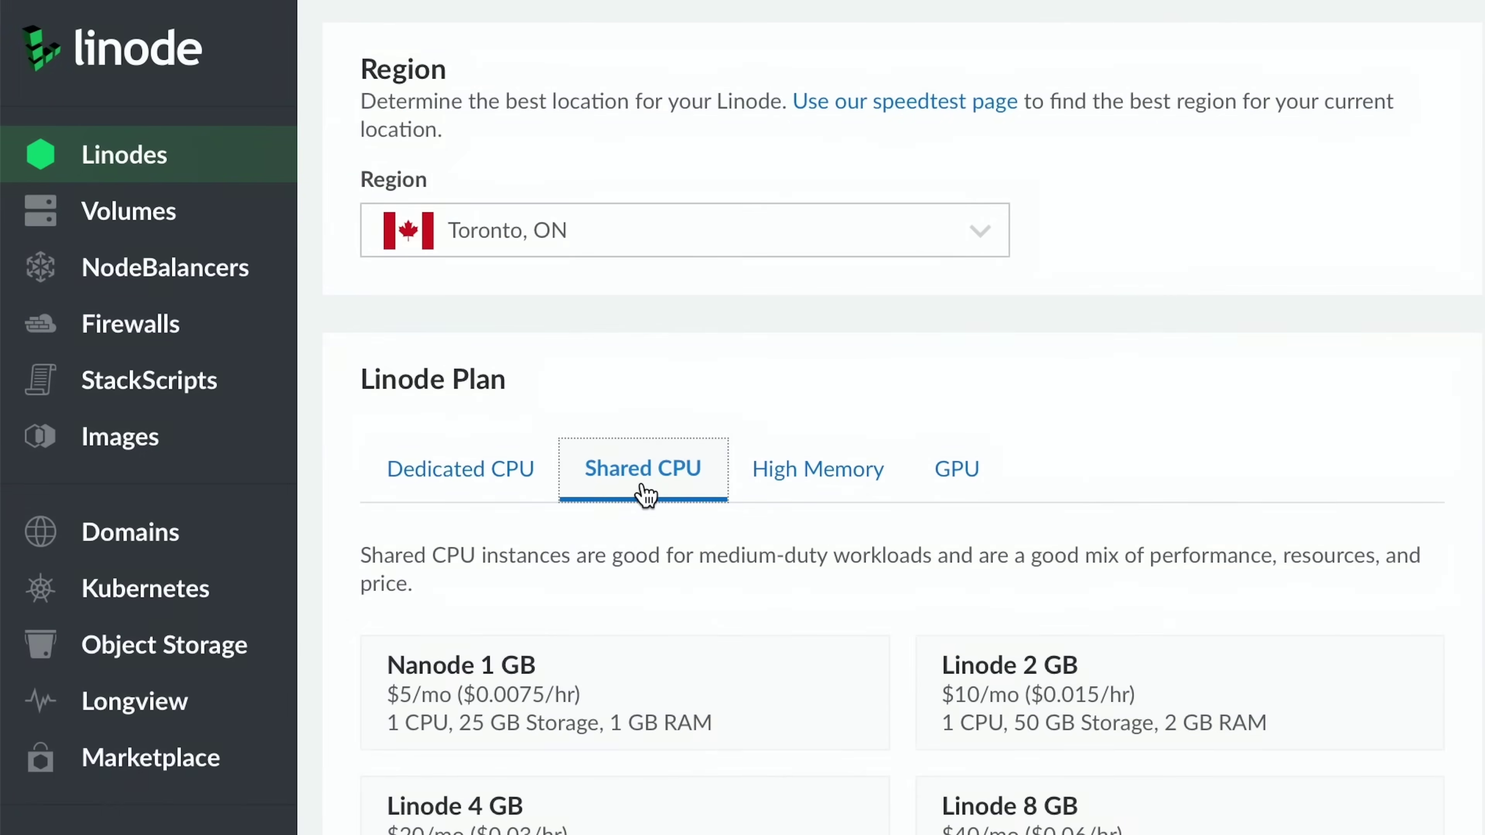
pyautogui.click(750, 705)
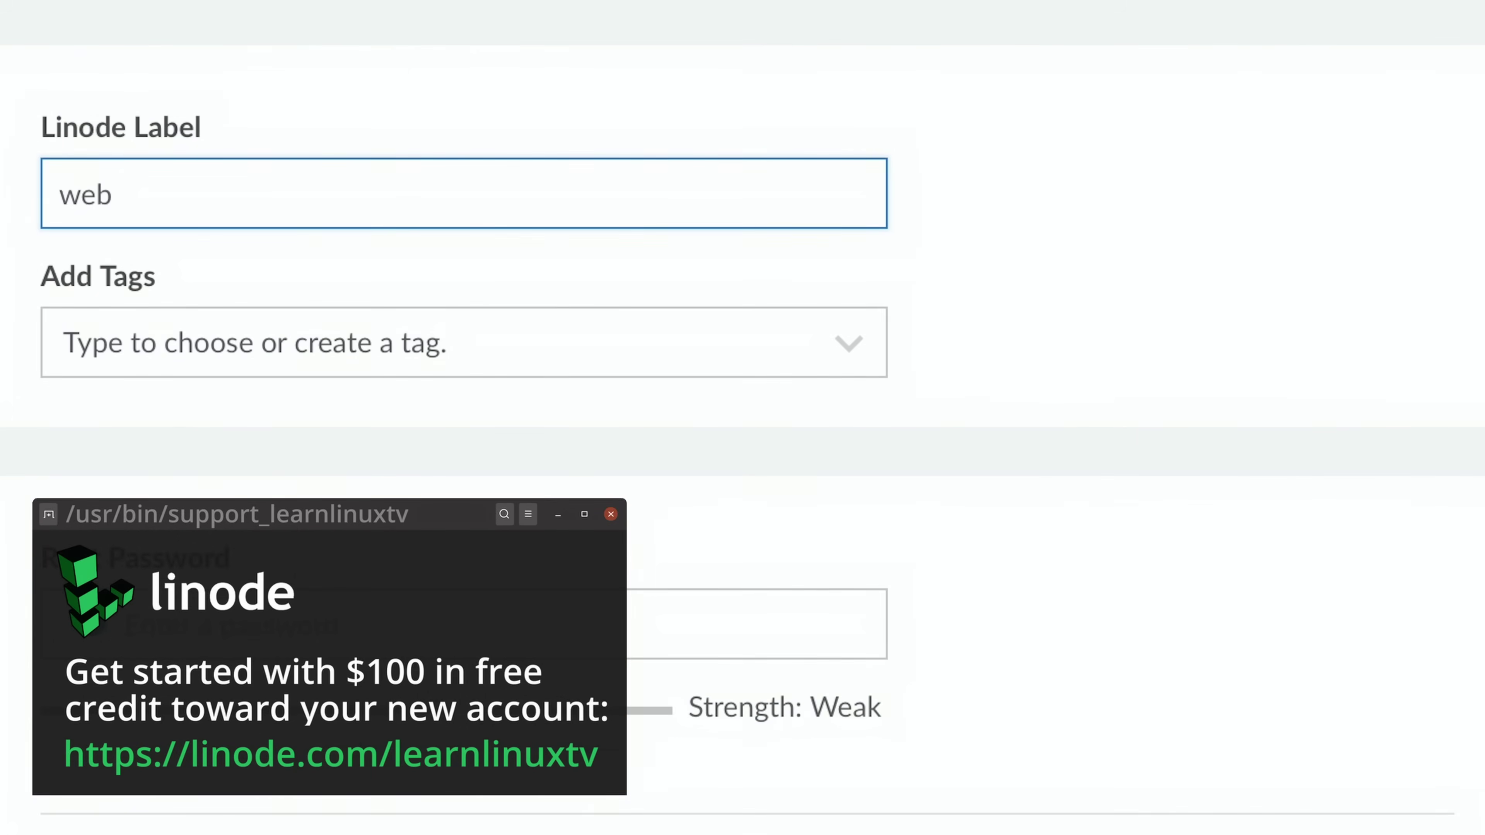
pyautogui.write('-01')
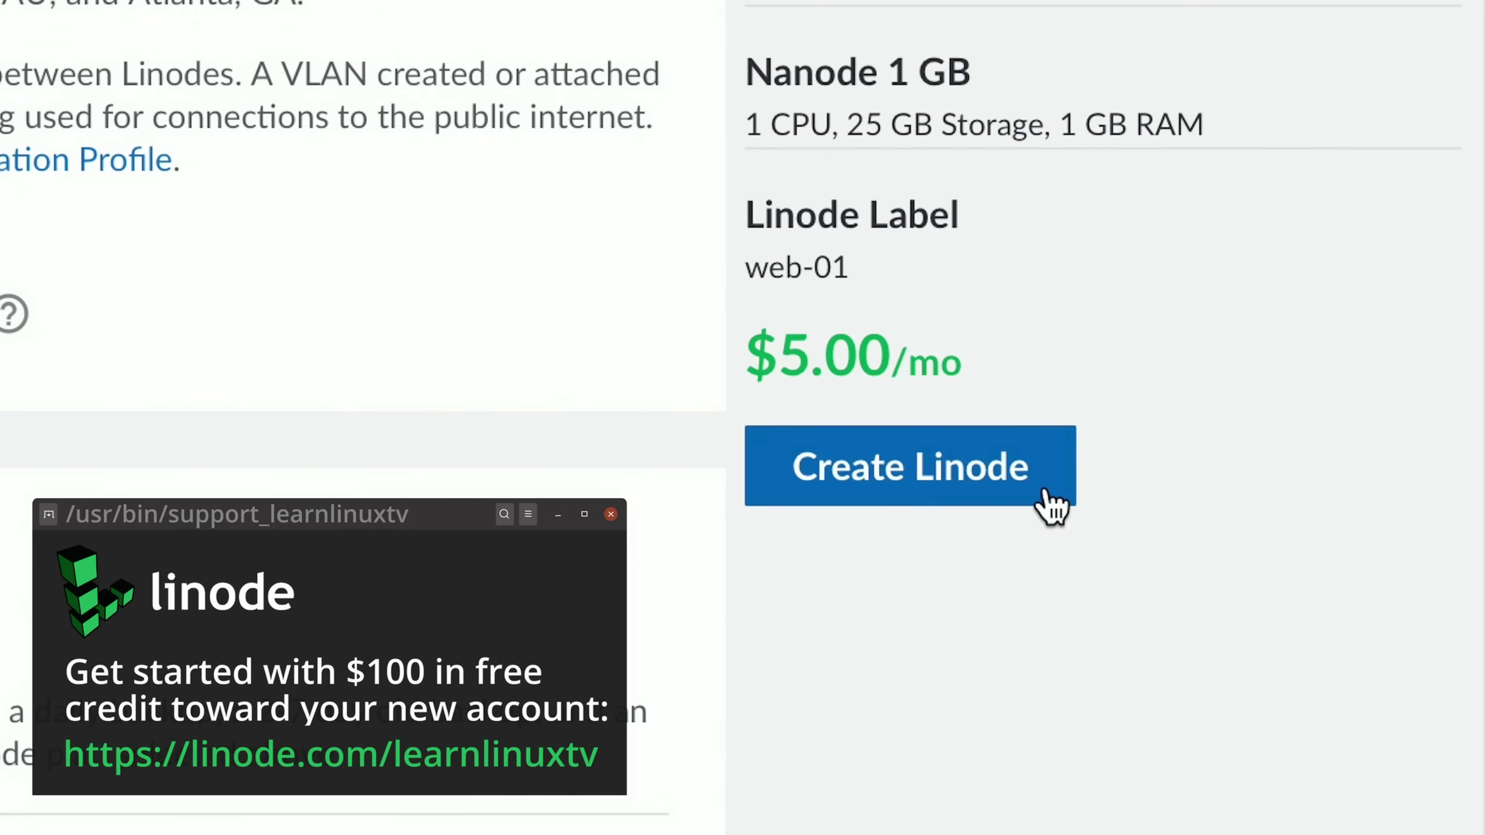
# Create the Linode, then run apt install apache2 and confirm the installation.
pyautogui.click(1044, 490)
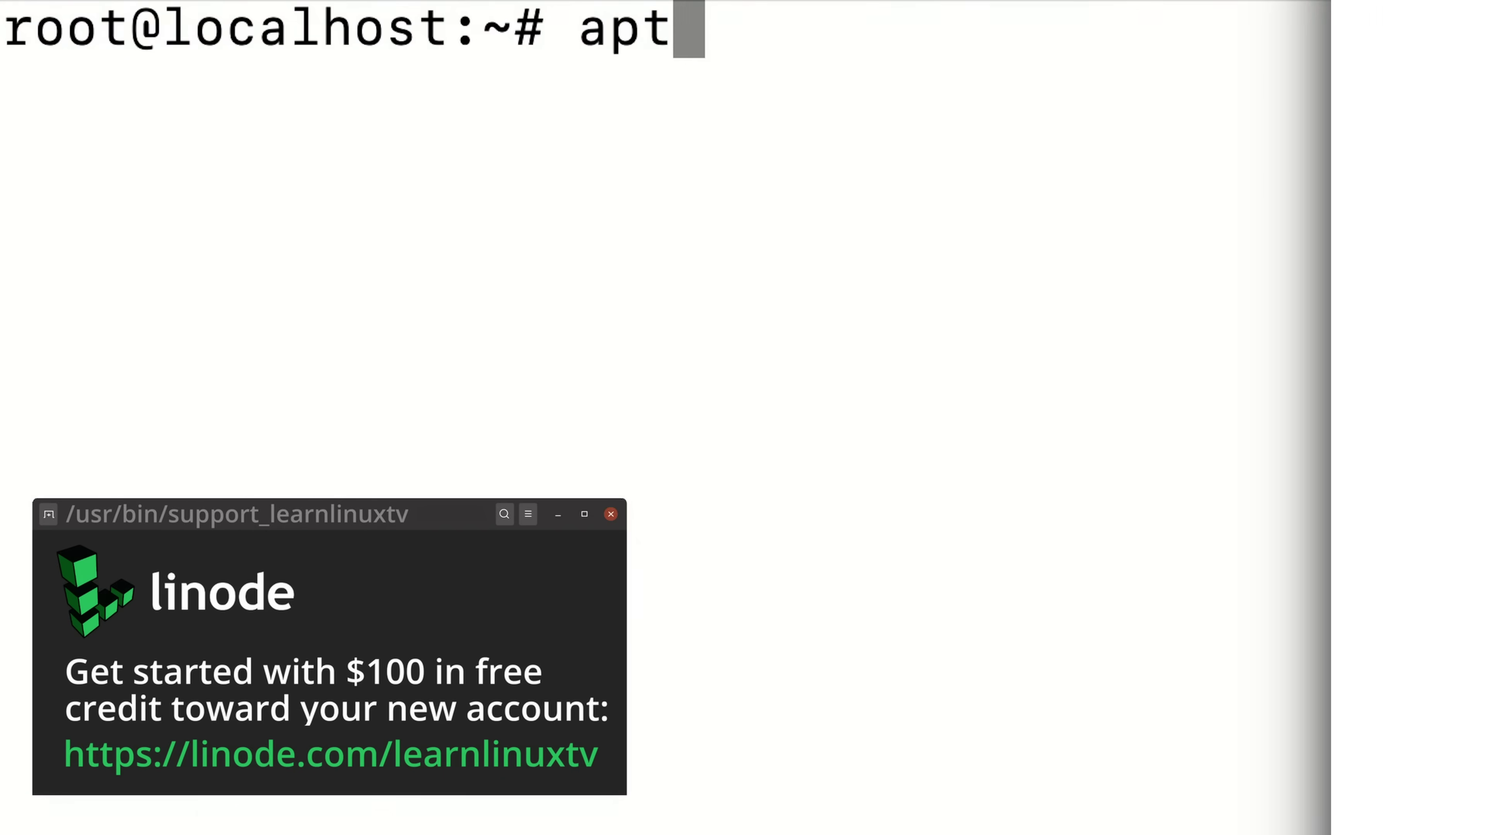
pyautogui.write('install apache2')
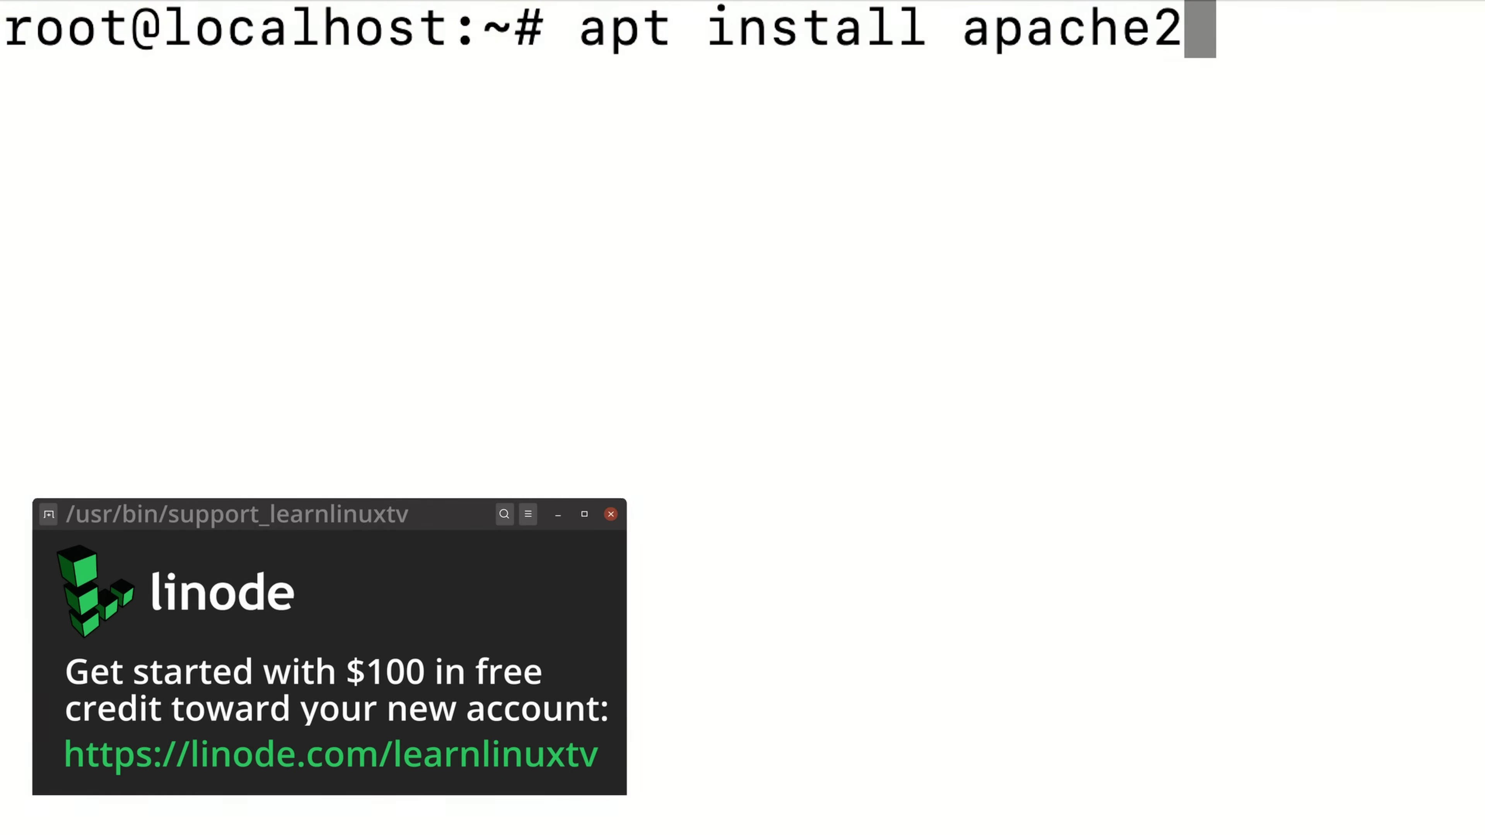
pyautogui.press('Return')
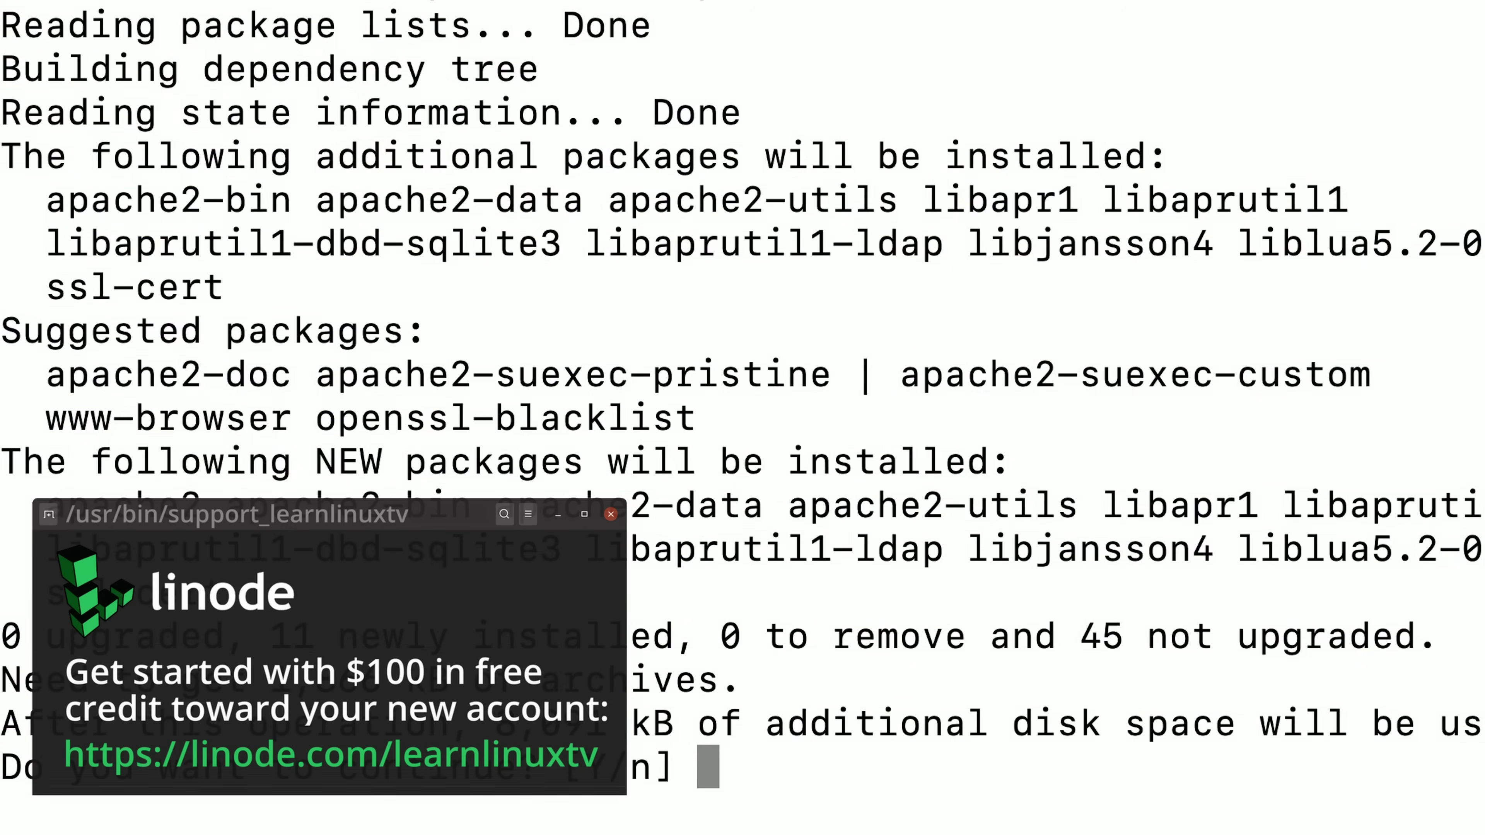
pyautogui.press('Return')
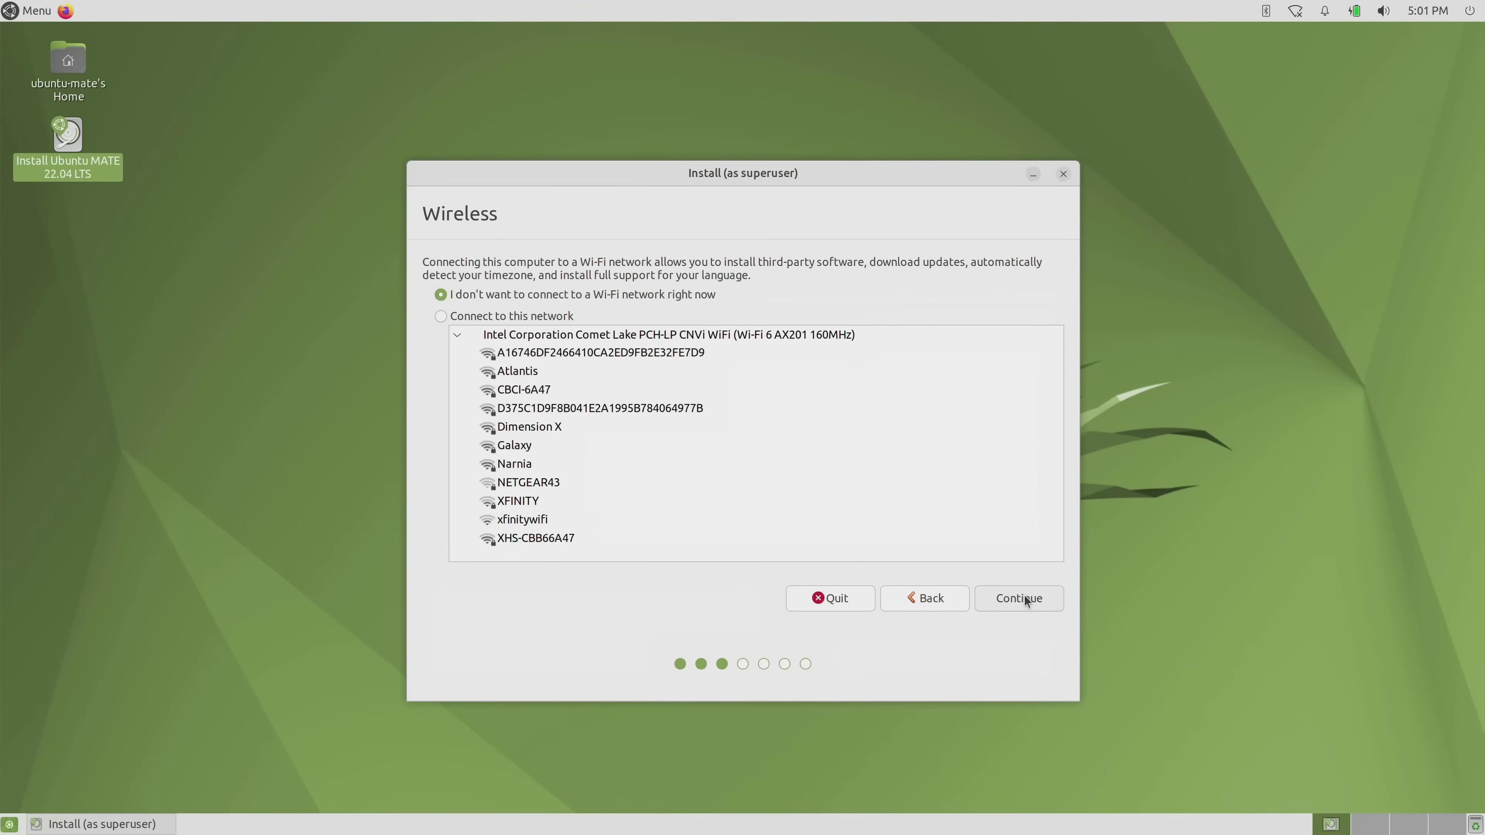
# Join the Atlantis Wi-Fi network, entering its password to authenticate.
pyautogui.click(532, 317)
pyautogui.click(535, 376)
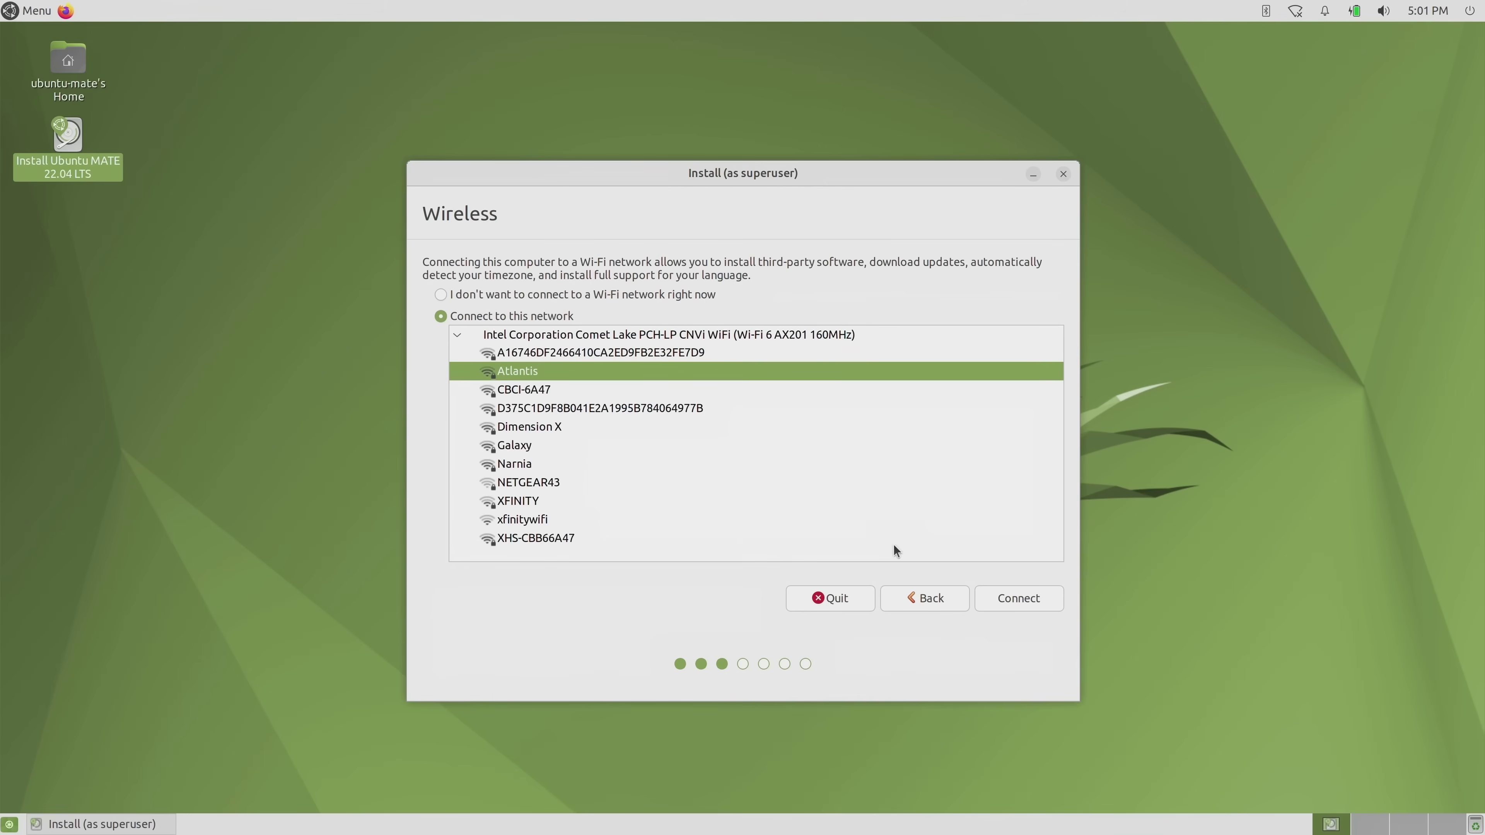
pyautogui.click(1020, 597)
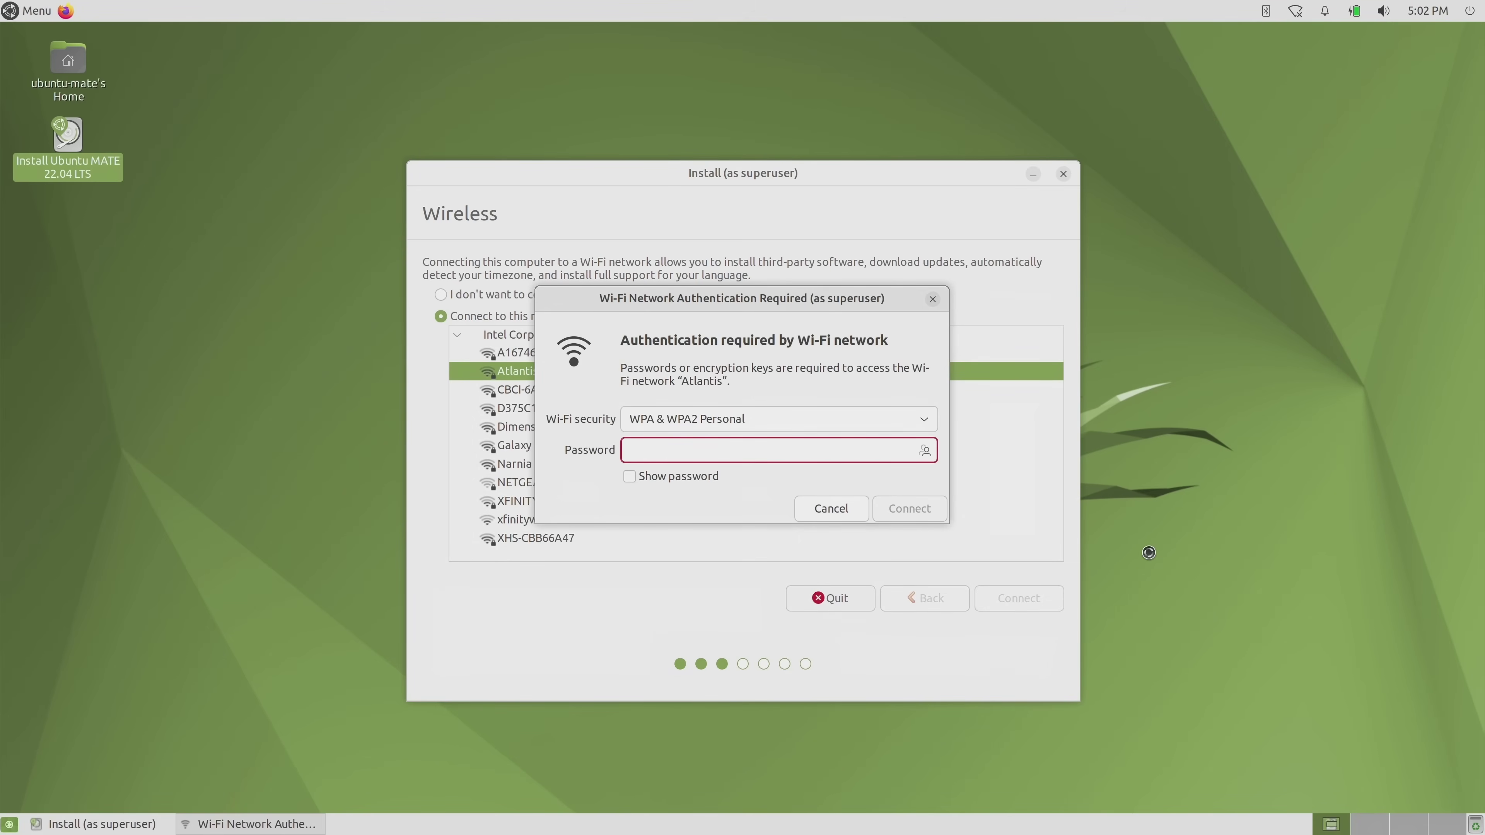
pyautogui.write('•••••••••')
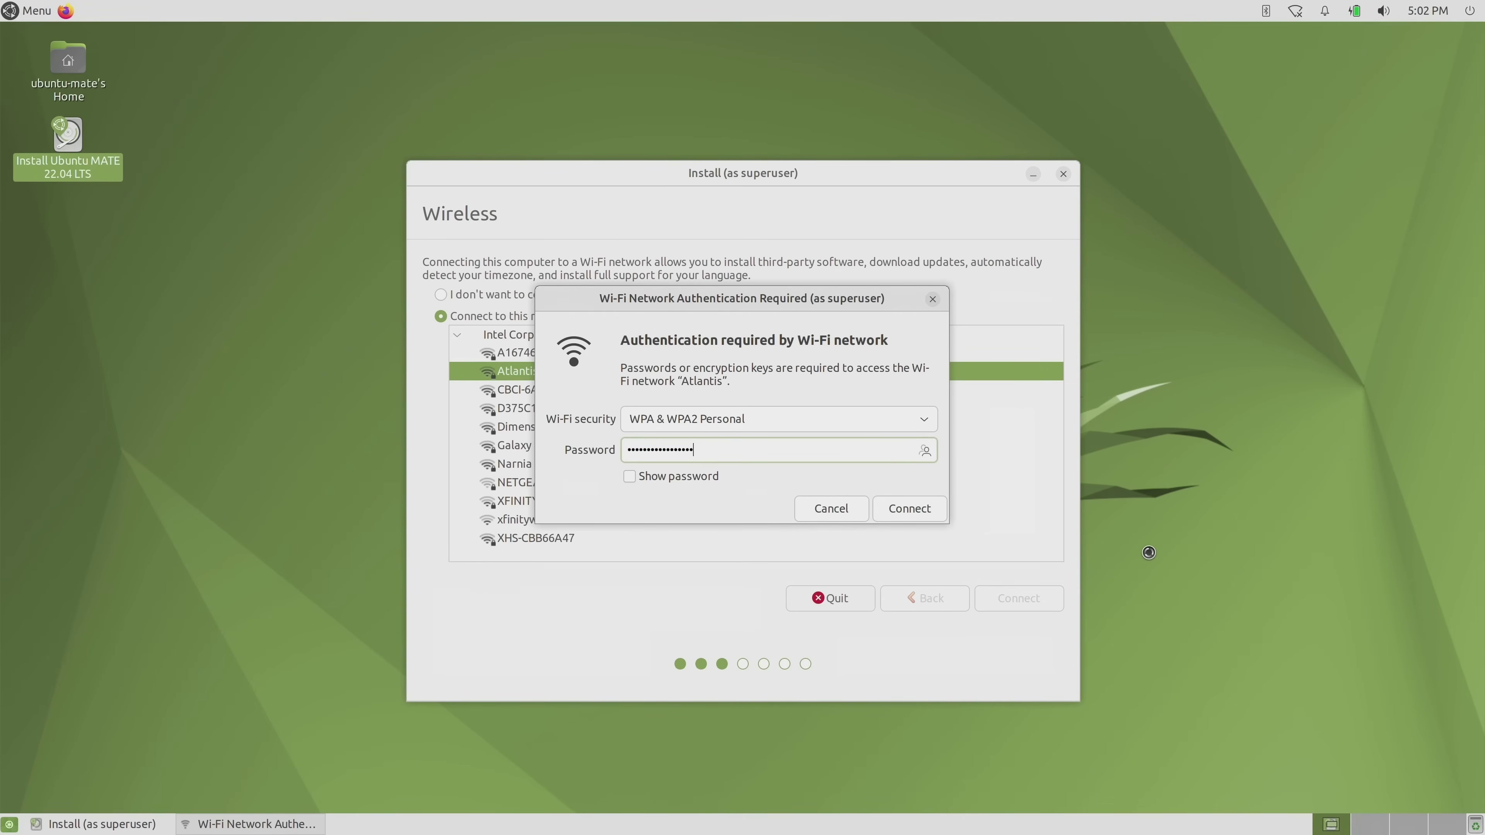
pyautogui.click(911, 508)
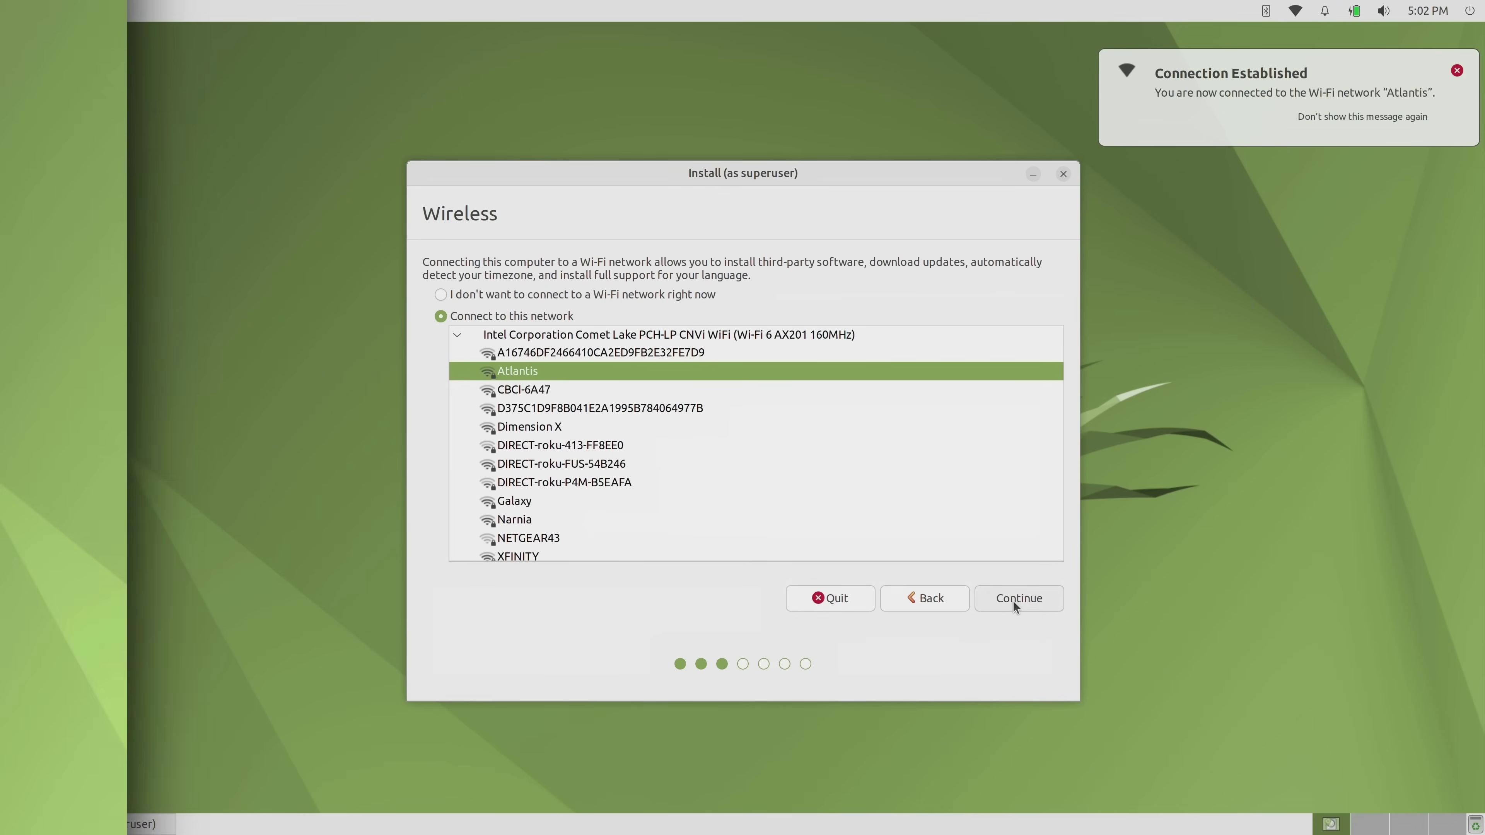
# Name the computer ragnarok, enter and confirm the login password, and begin installing.
pyautogui.click(1013, 600)
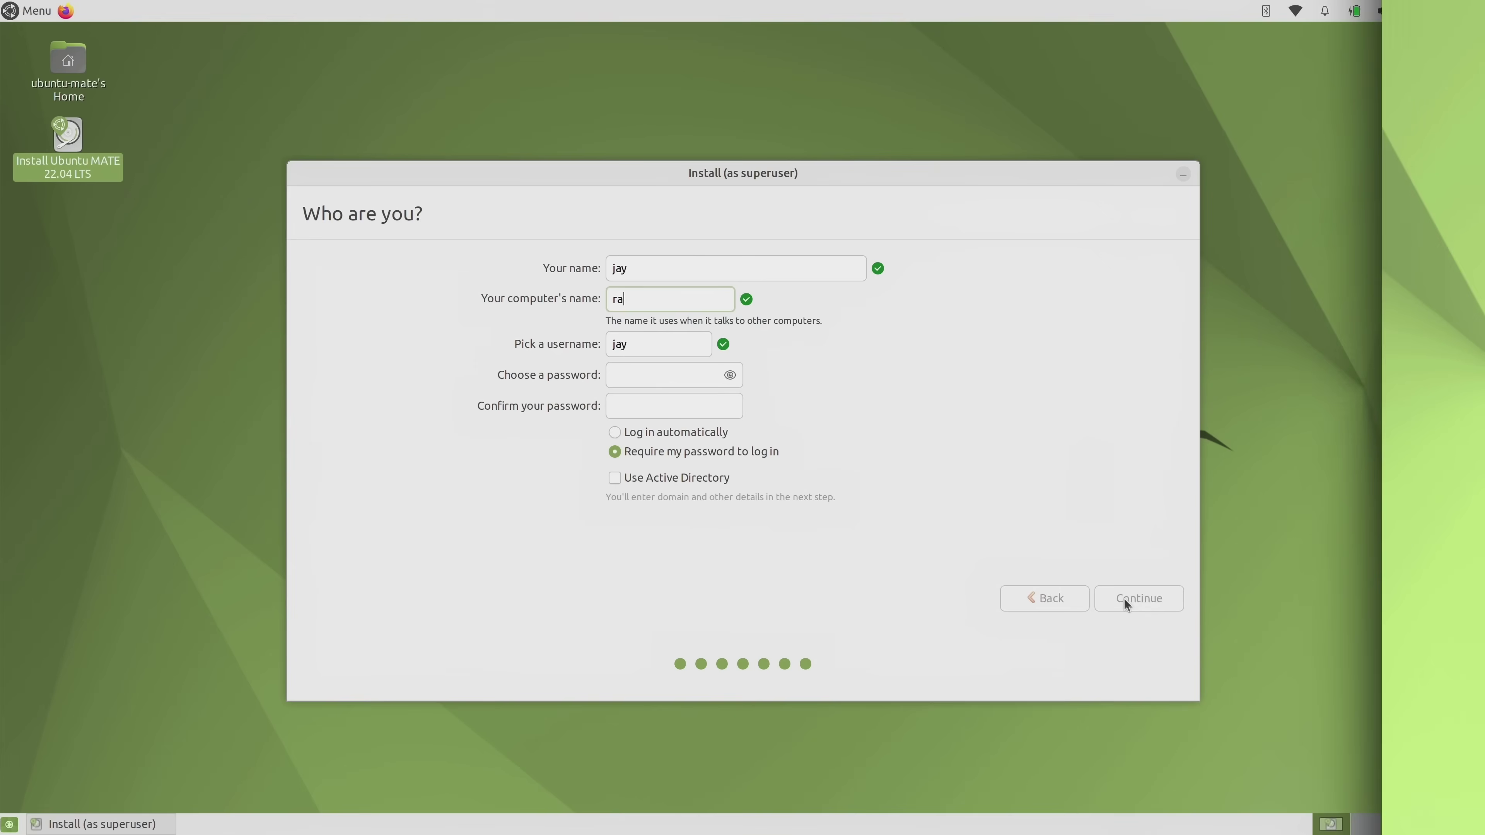
pyautogui.write('narok')
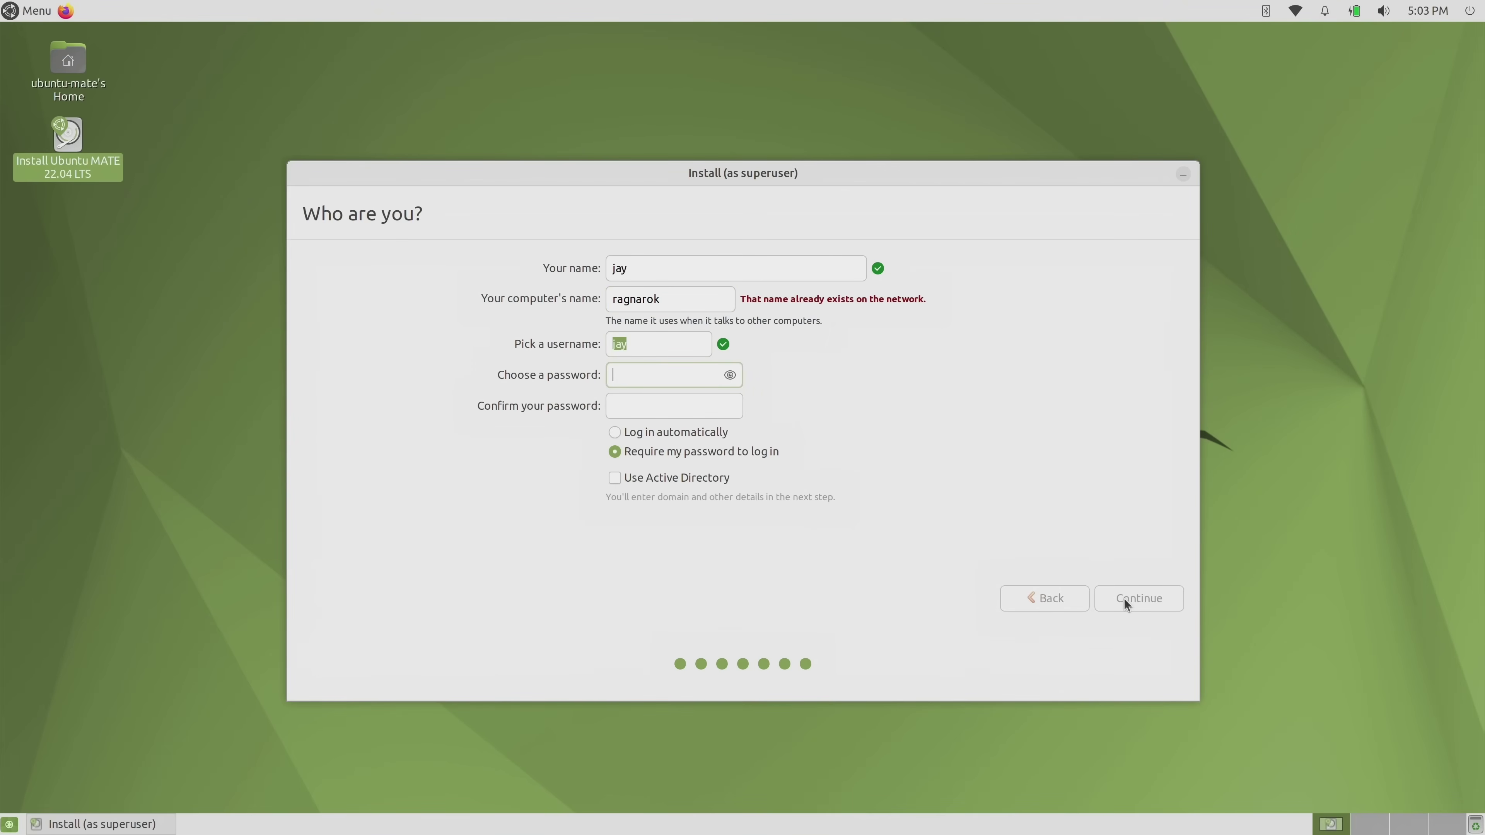
pyautogui.write('*********')
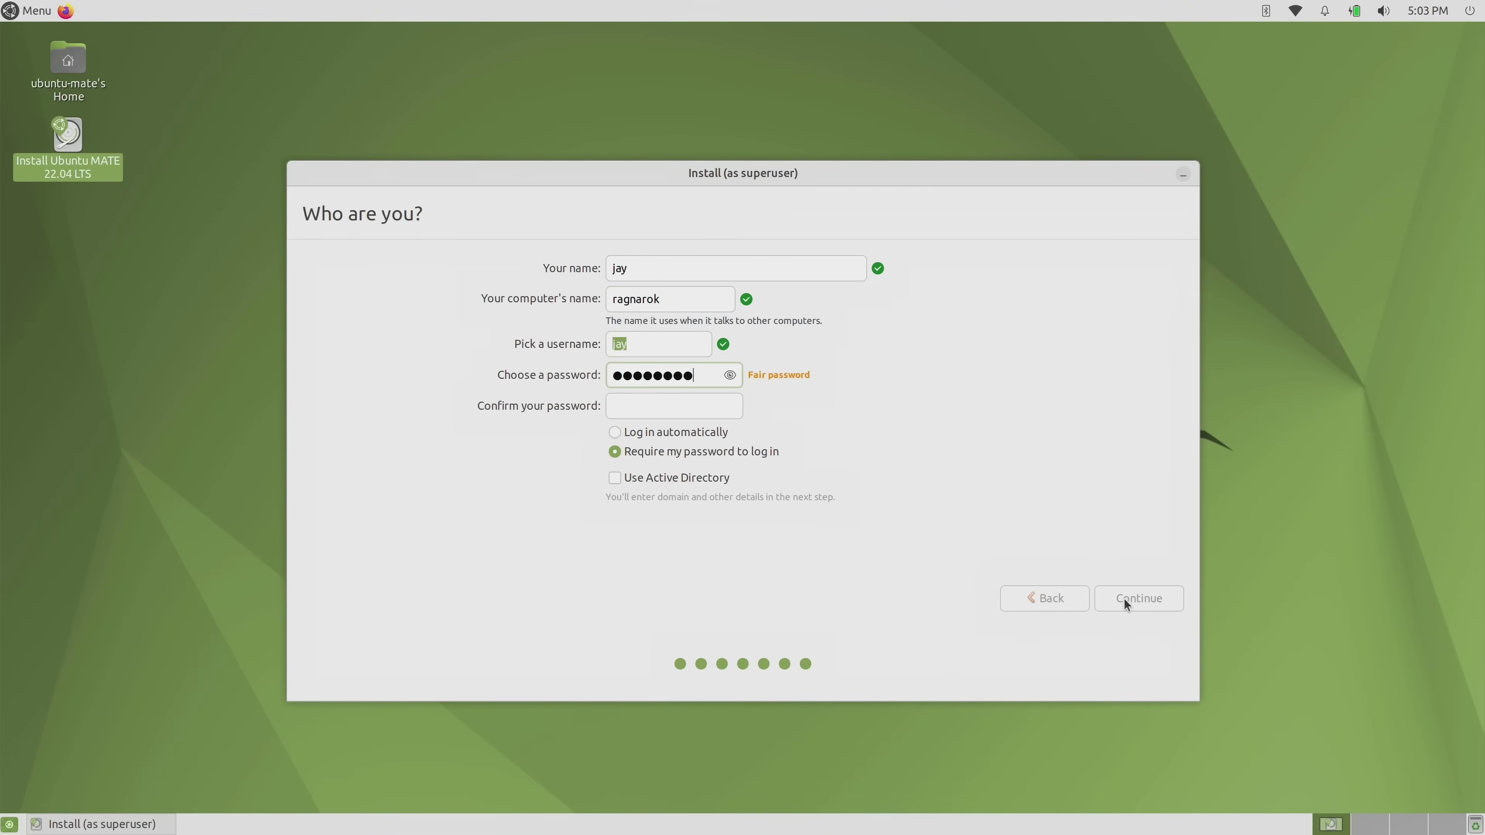
pyautogui.press('Tab')
pyautogui.write('*******')
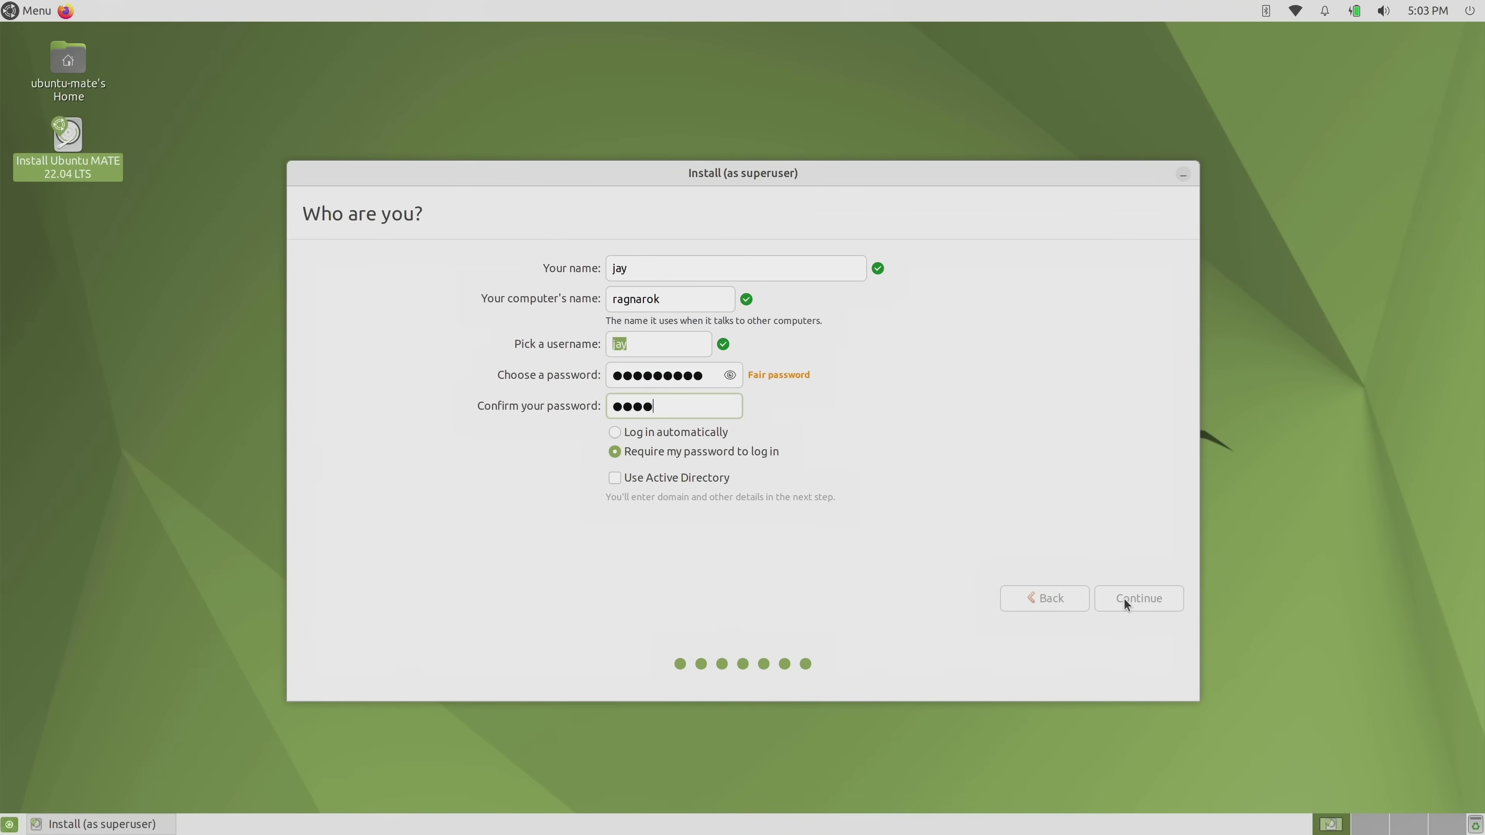
pyautogui.write('**')
pyautogui.click(1125, 598)
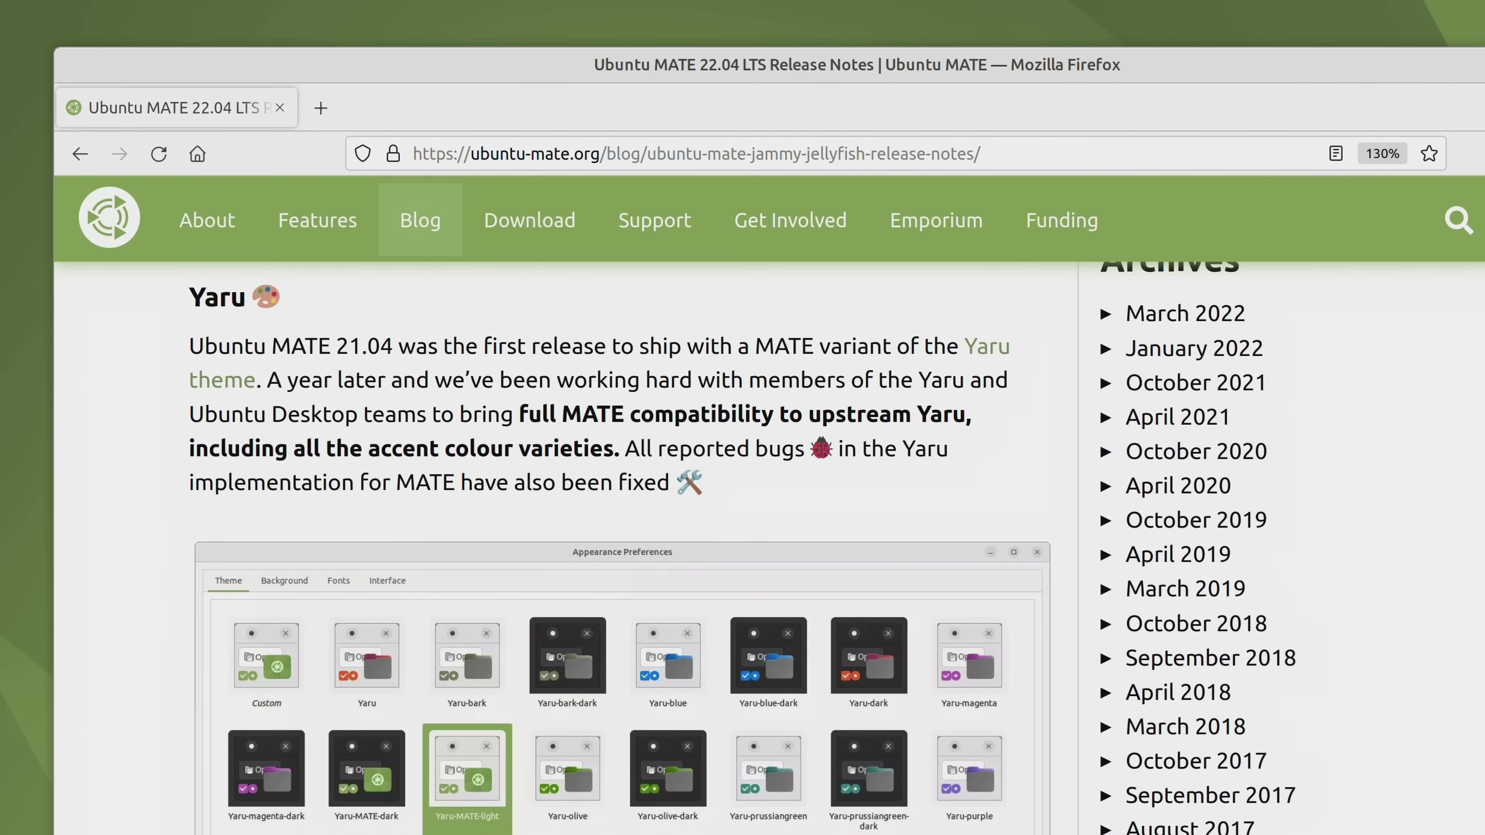
pyautogui.scroll(-10, 742, 548)
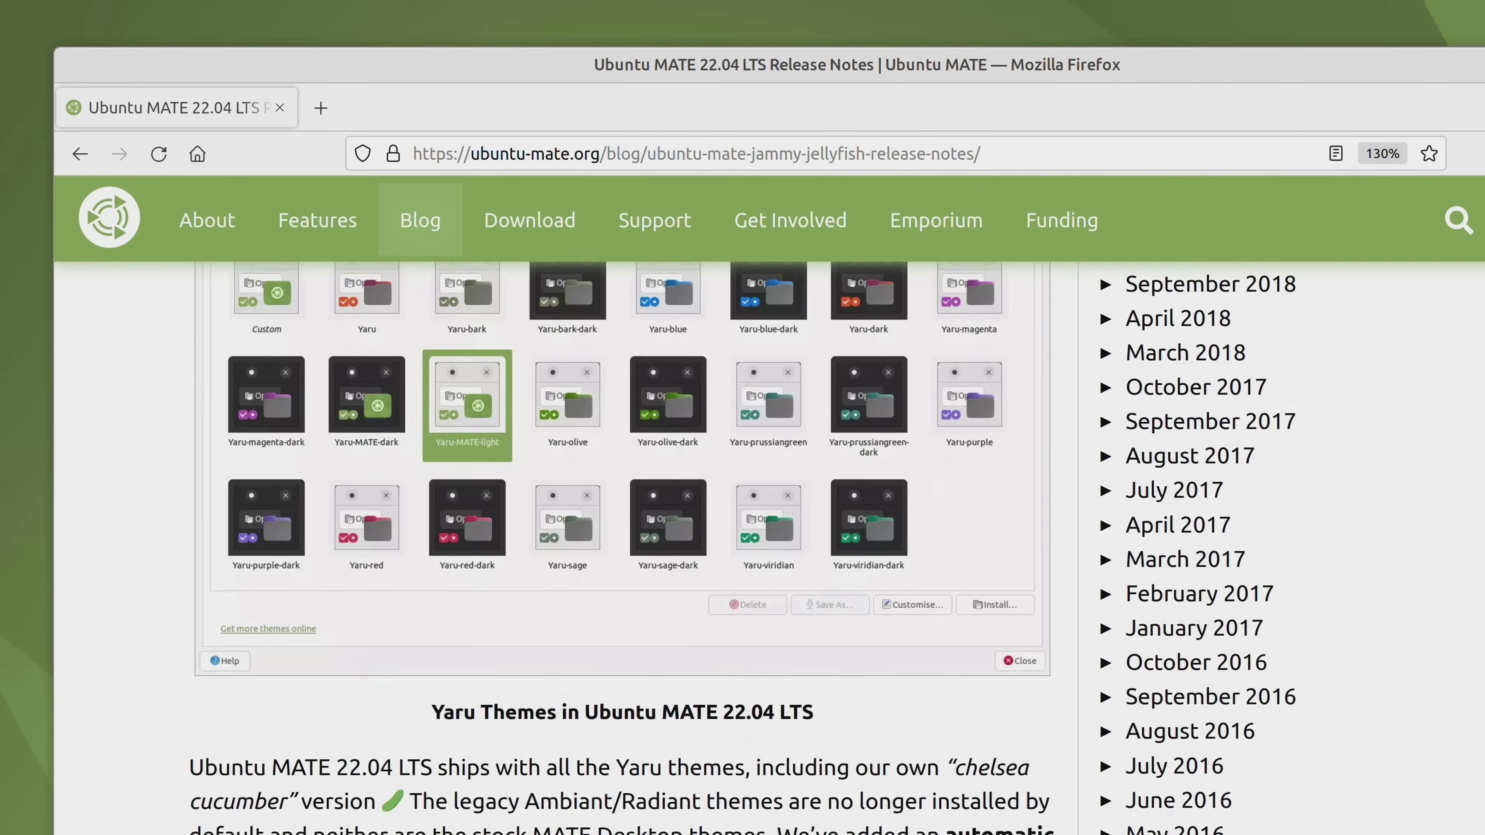
pyautogui.scroll(-1, 743, 548)
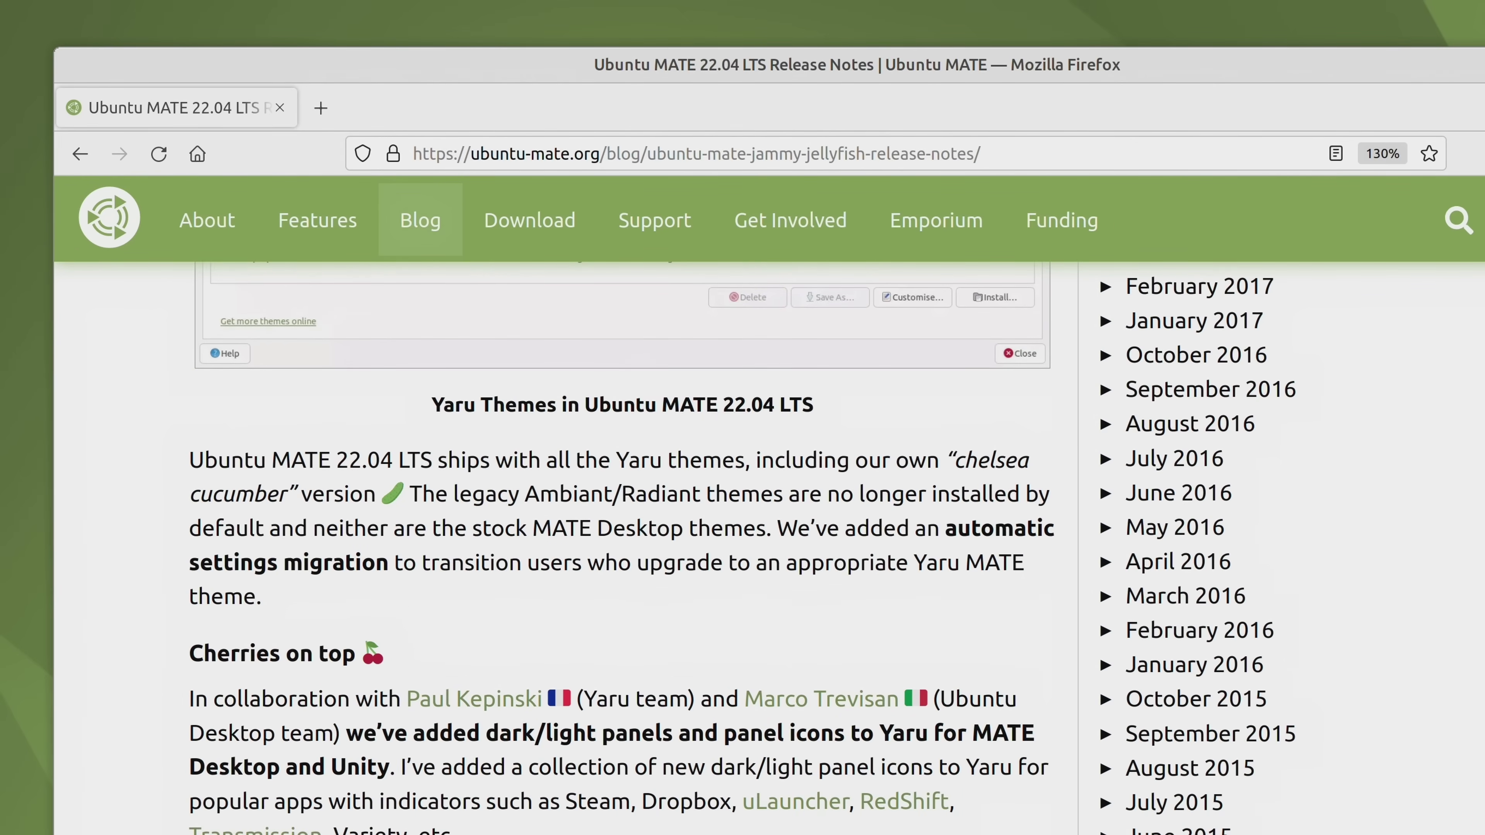
pyautogui.scroll(-7, 742, 550)
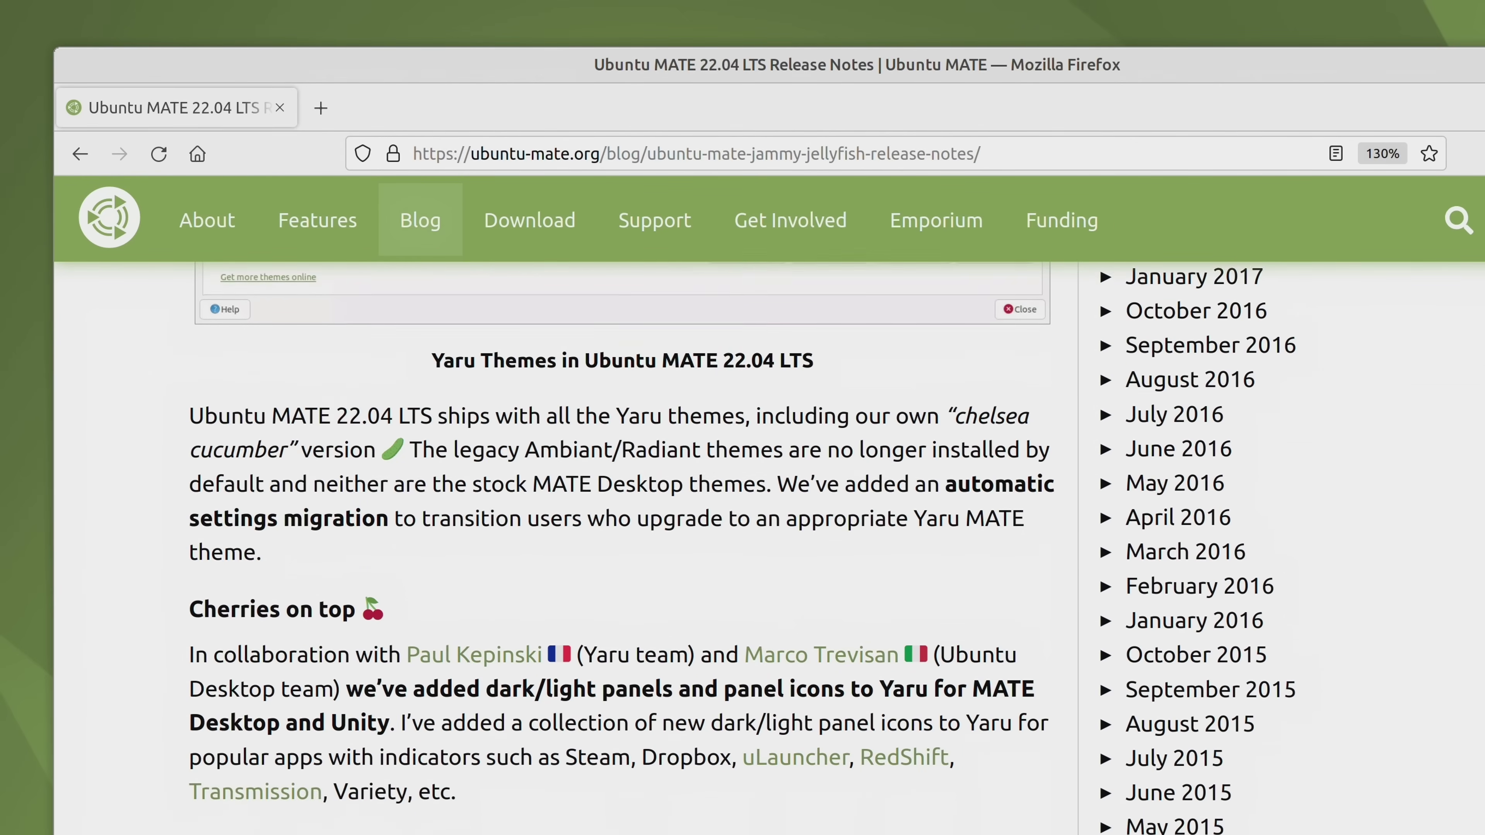
pyautogui.scroll(-2, 743, 550)
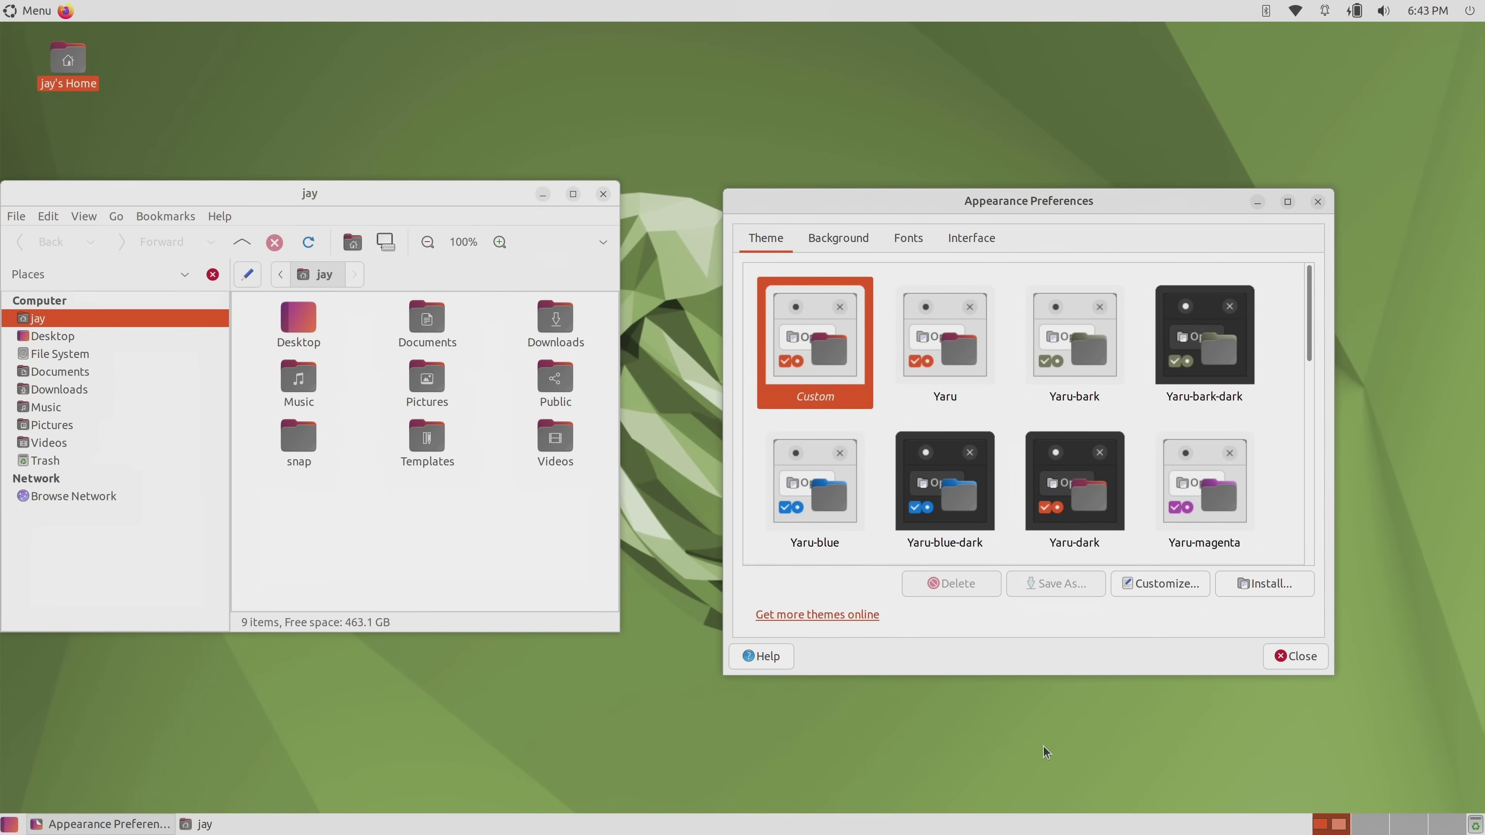
# Apply the Yaru-blue-dark theme from the Theme tab.
pyautogui.click(960, 517)
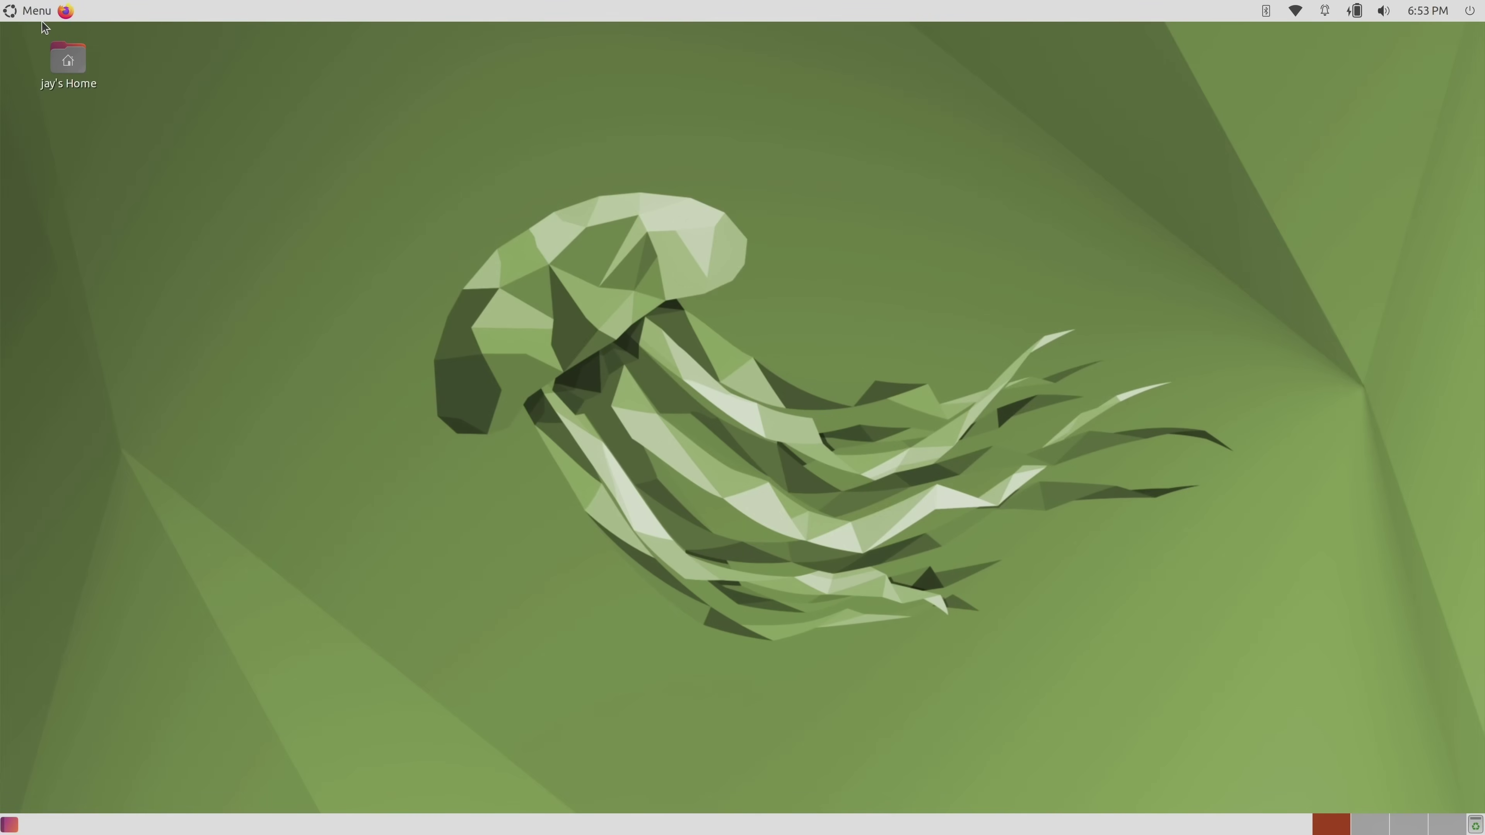
# Browse the MATE Menu's All, Accessories, Administration, Games, Graphics and Office categories.
pyautogui.click(36, 12)
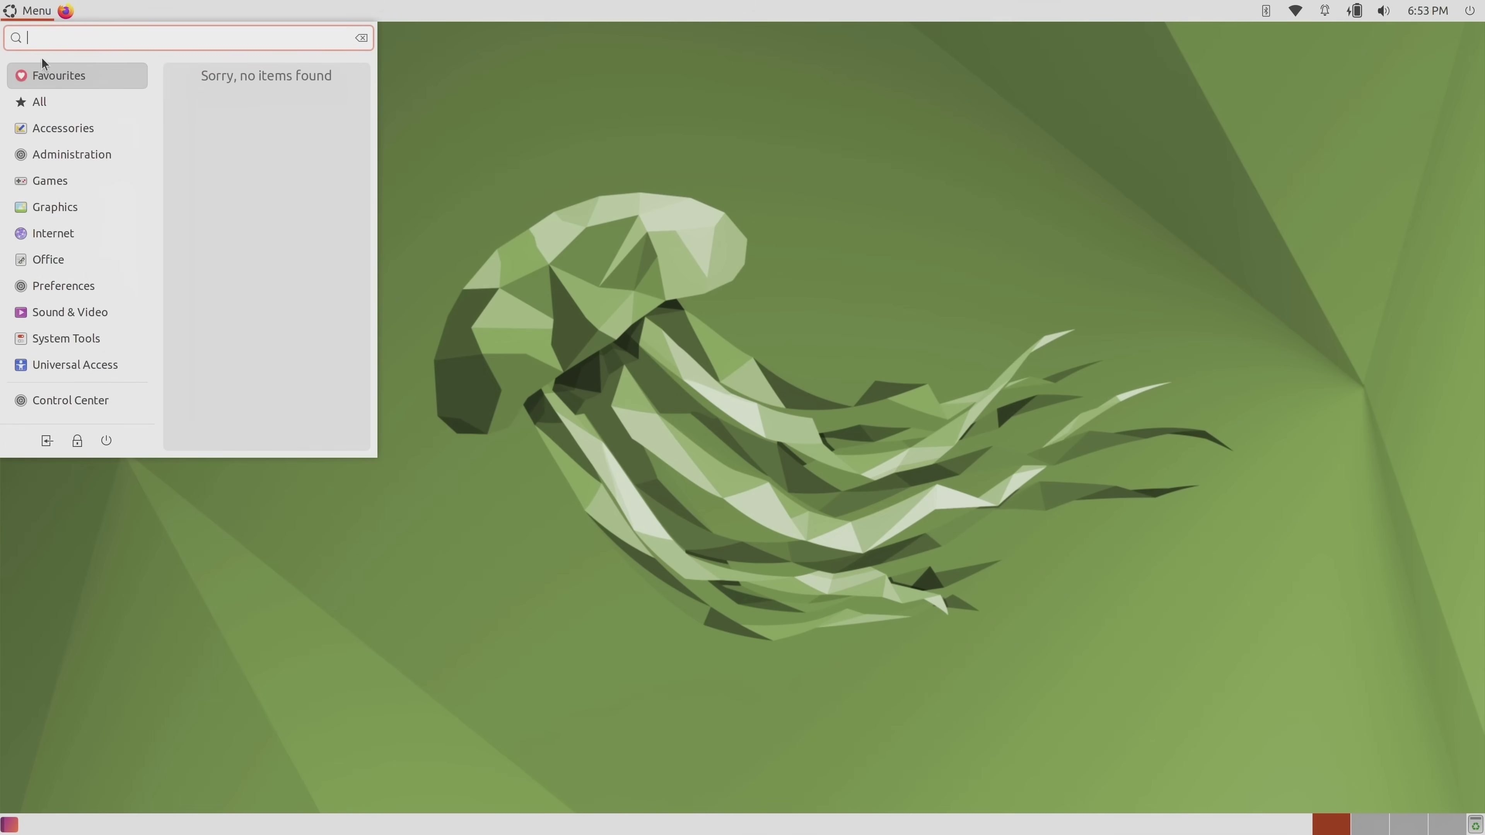
pyautogui.click(43, 103)
pyautogui.click(50, 125)
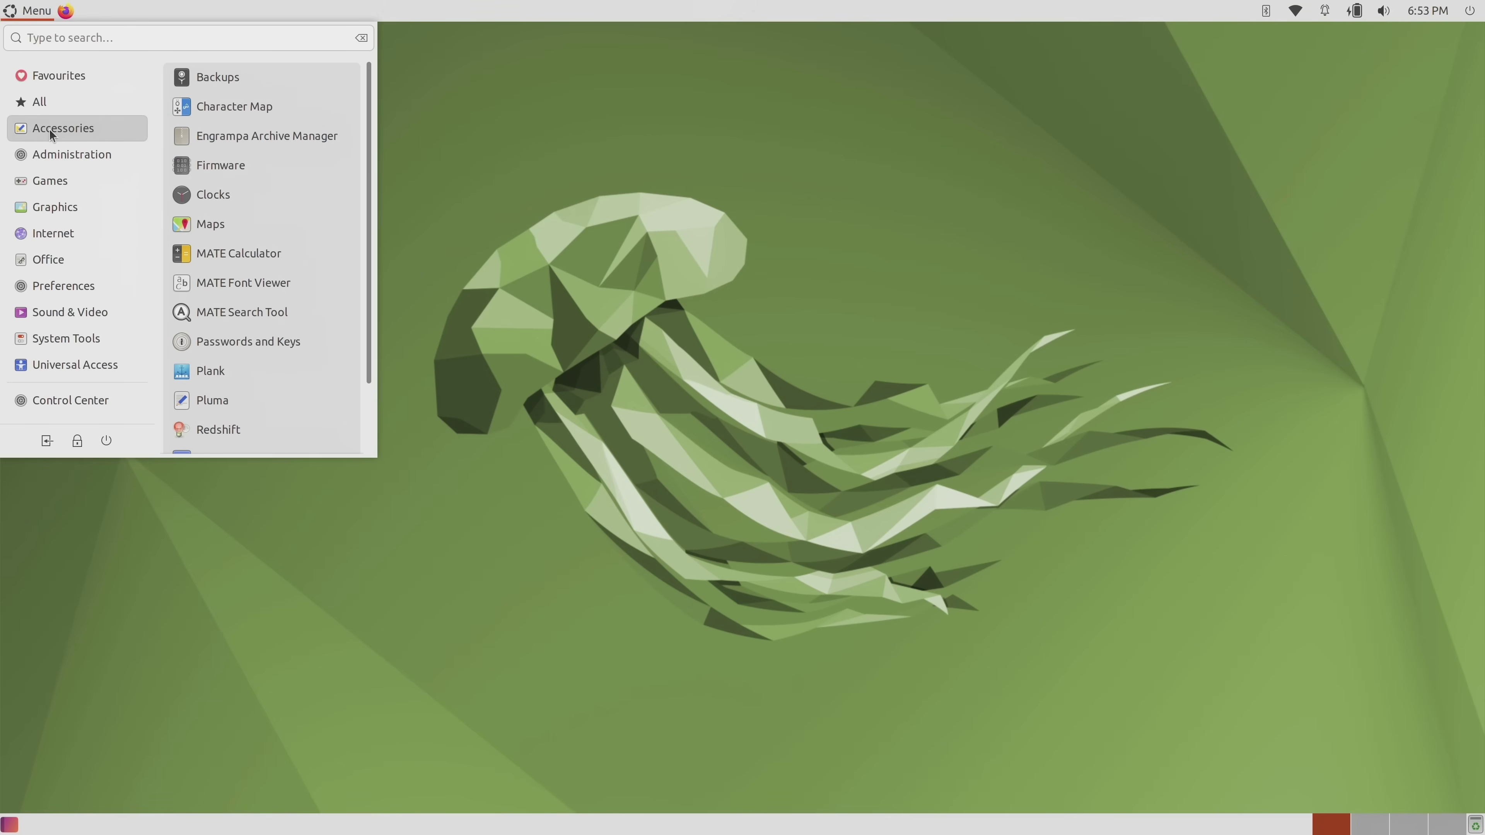
pyautogui.click(53, 158)
pyautogui.click(53, 179)
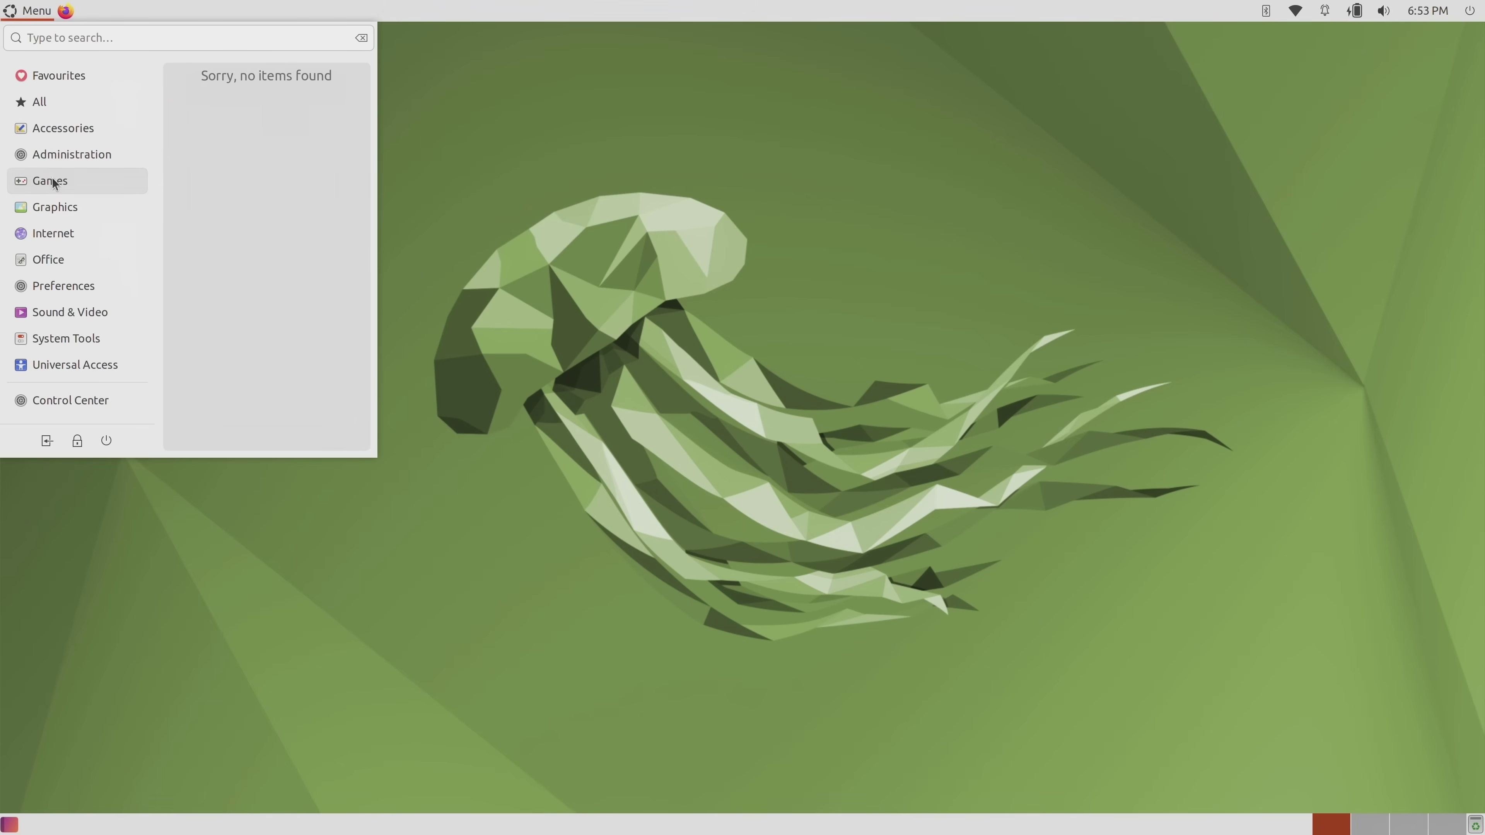
pyautogui.click(50, 210)
pyautogui.click(53, 260)
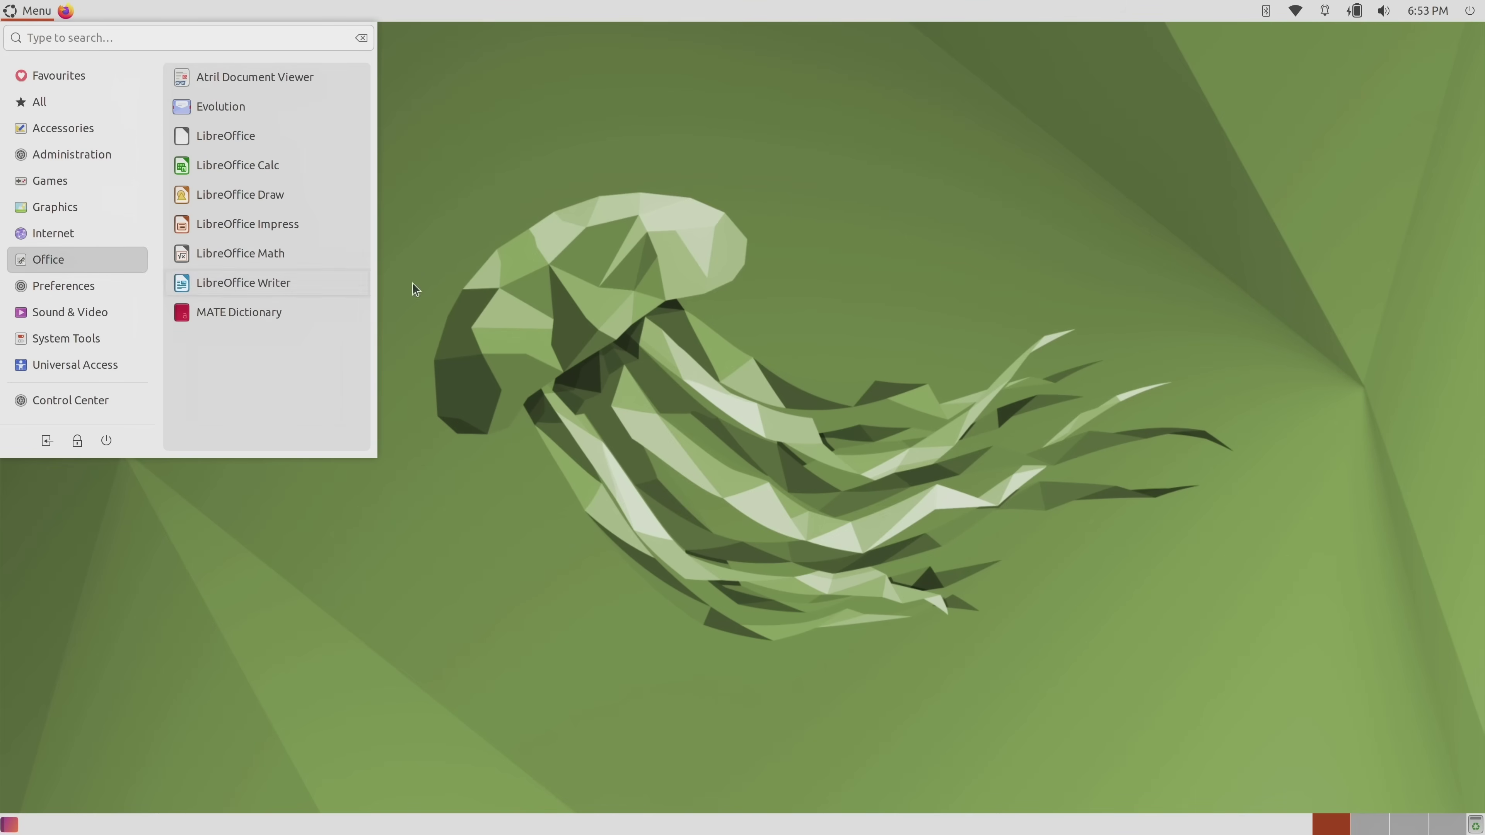
pyautogui.click(1469, 11)
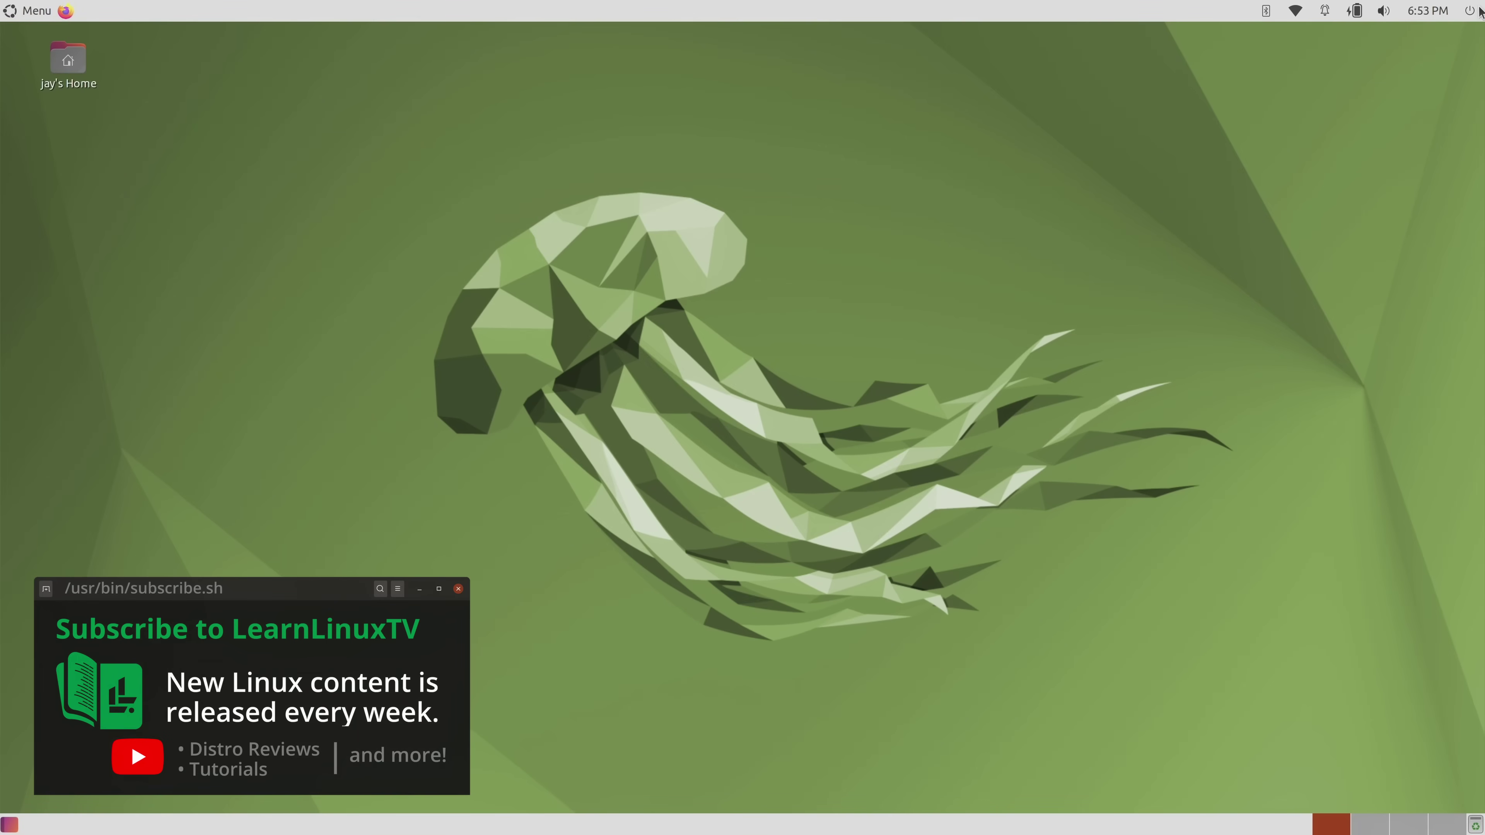
# Look through the session and Bluetooth indicator menus, then apply the Mutiny layout.
pyautogui.click(1469, 11)
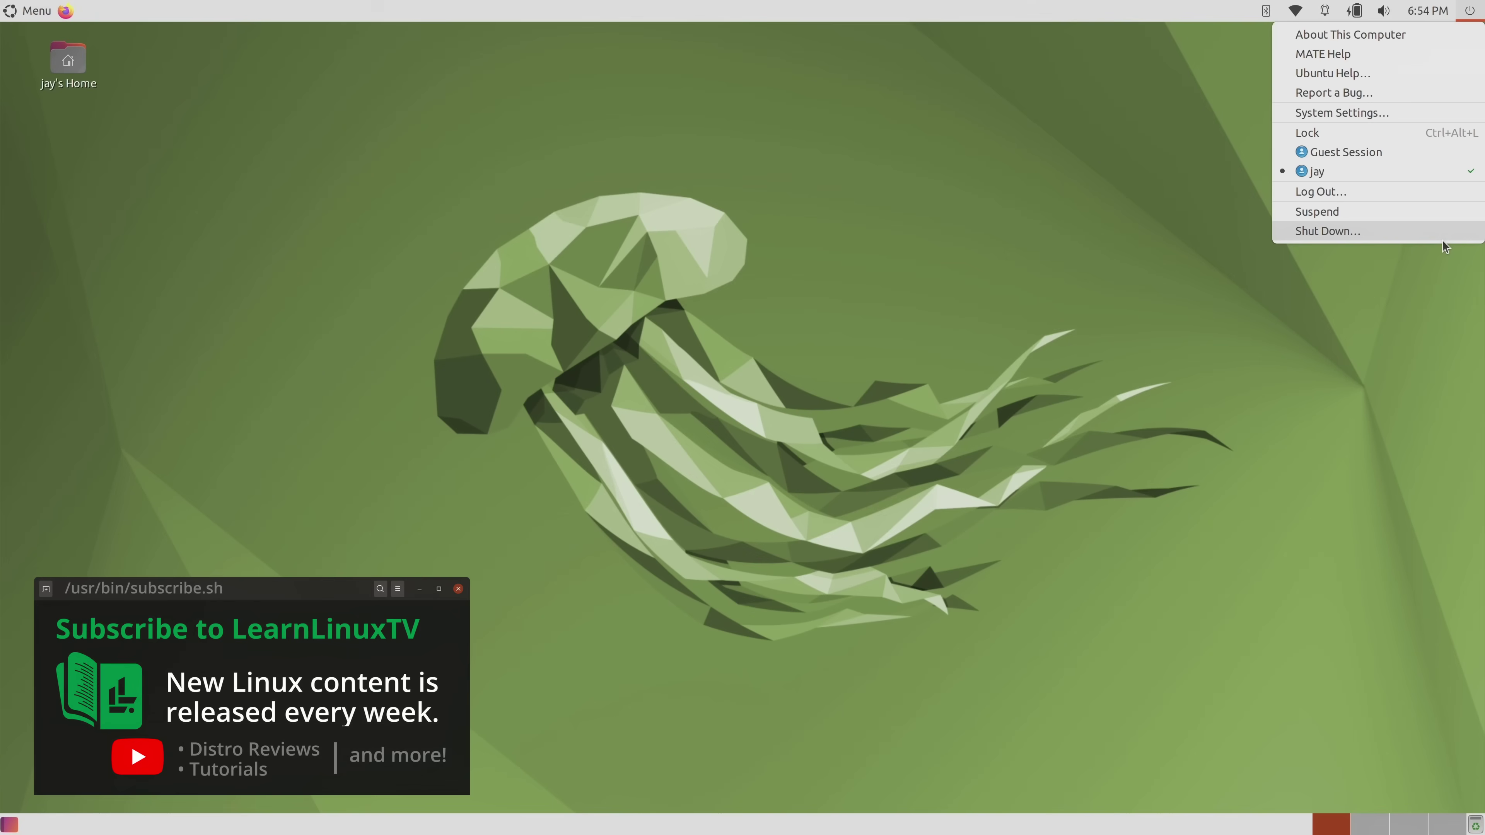
pyautogui.moveTo(1372, 17)
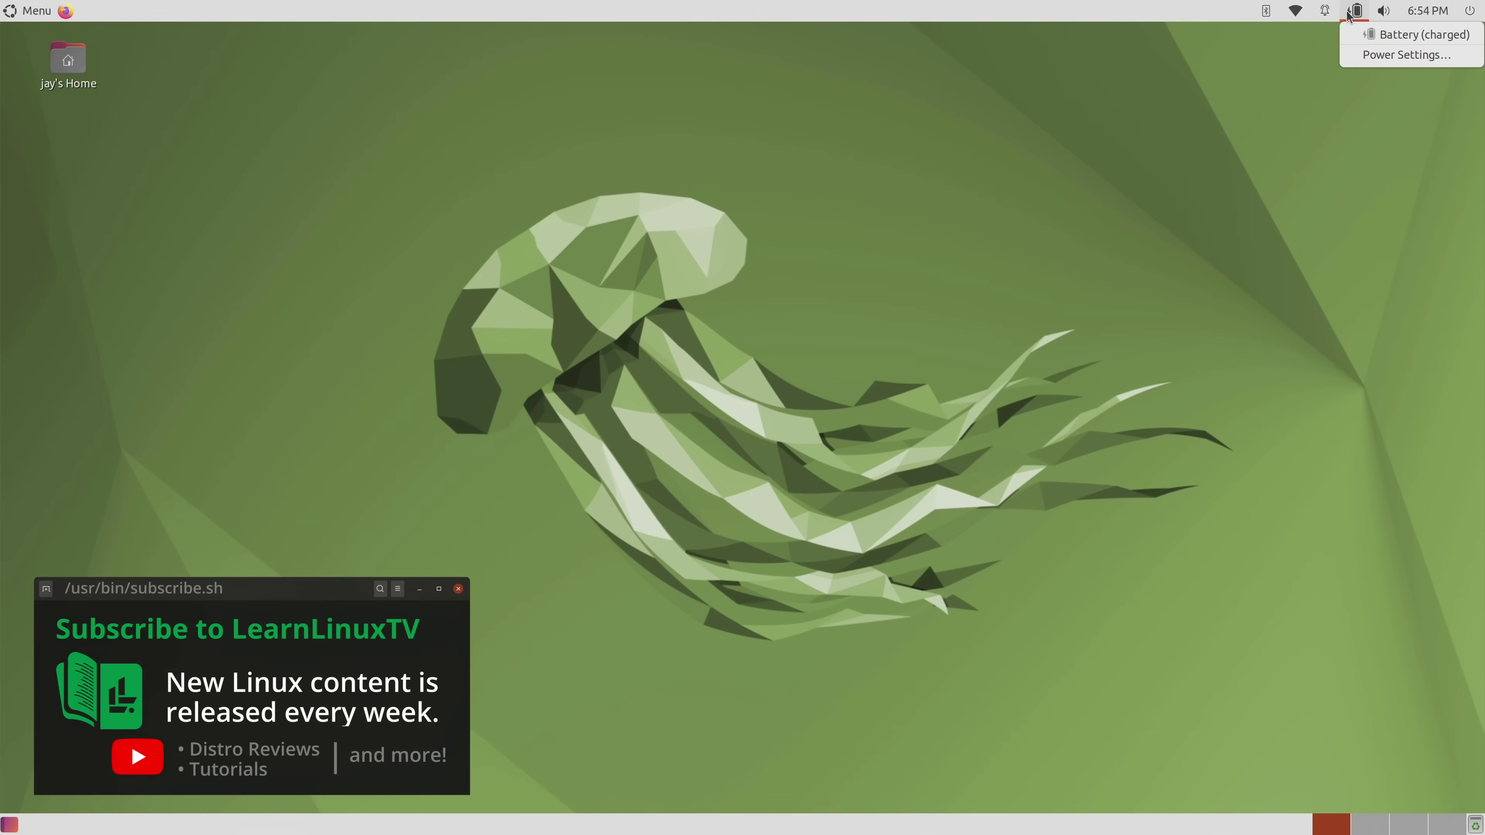
pyautogui.moveTo(1275, 14)
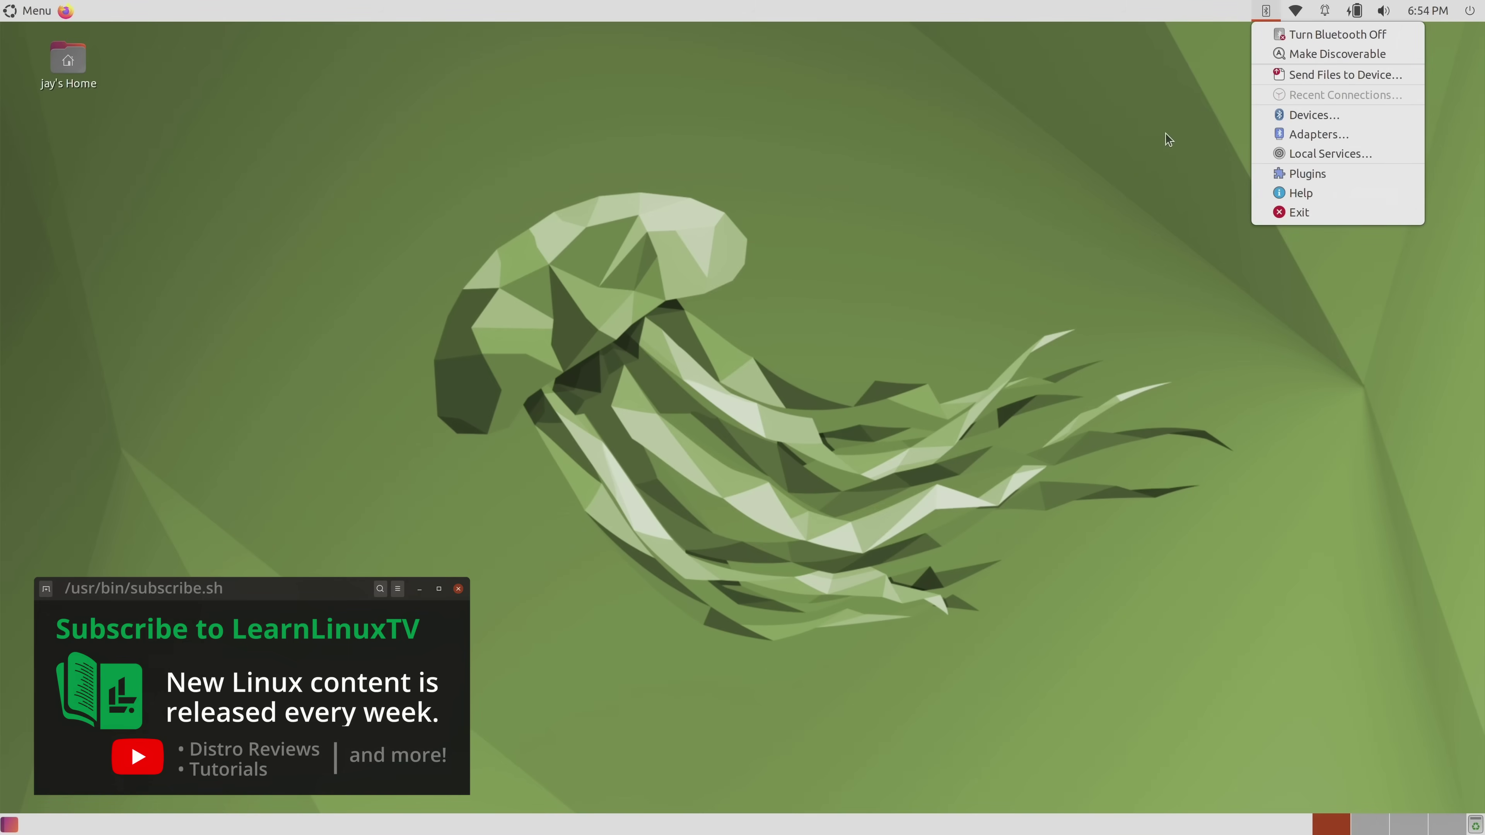
pyautogui.click(1338, 684)
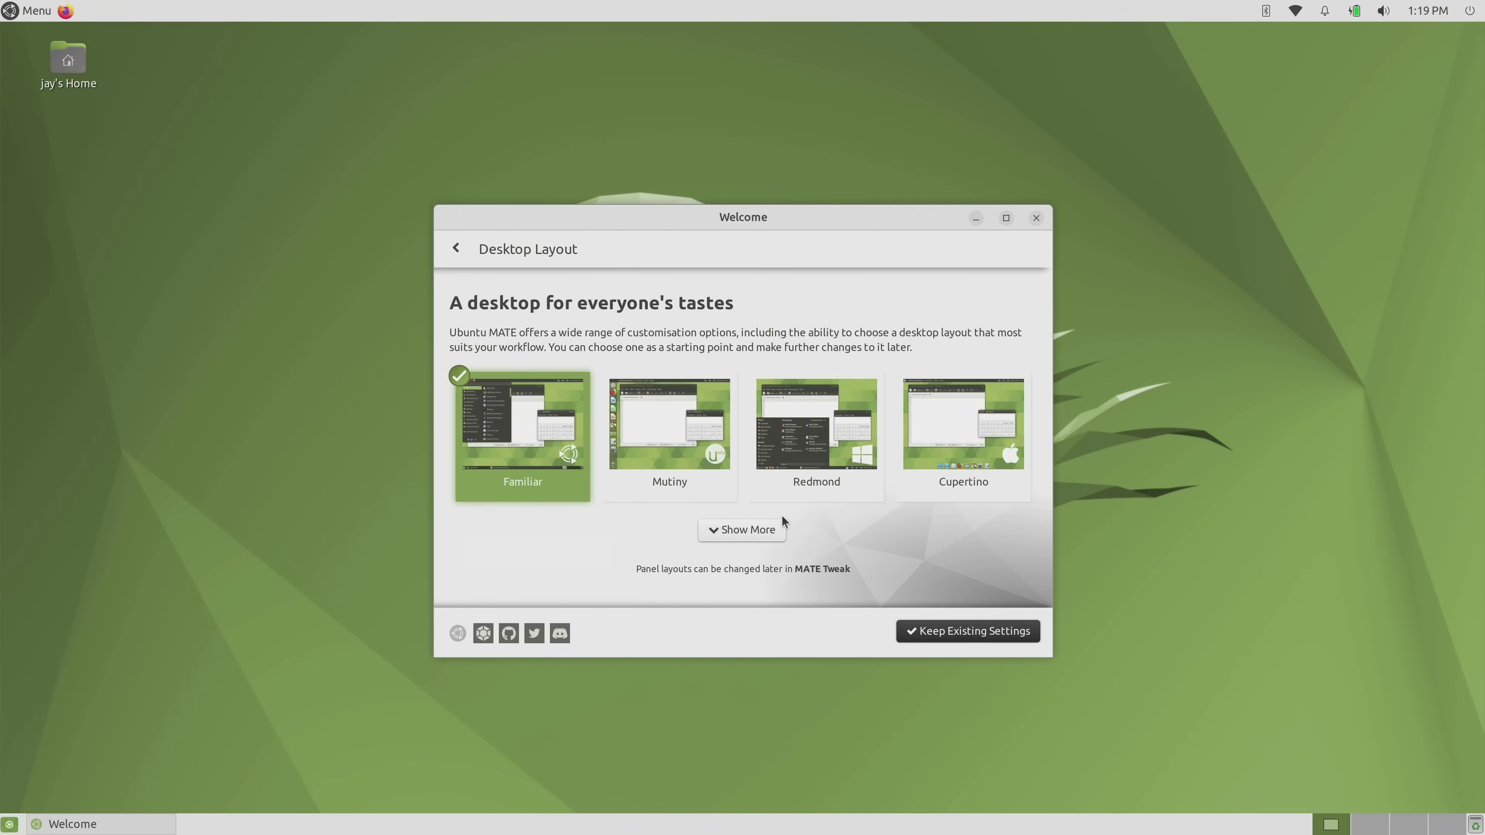
pyautogui.click(687, 471)
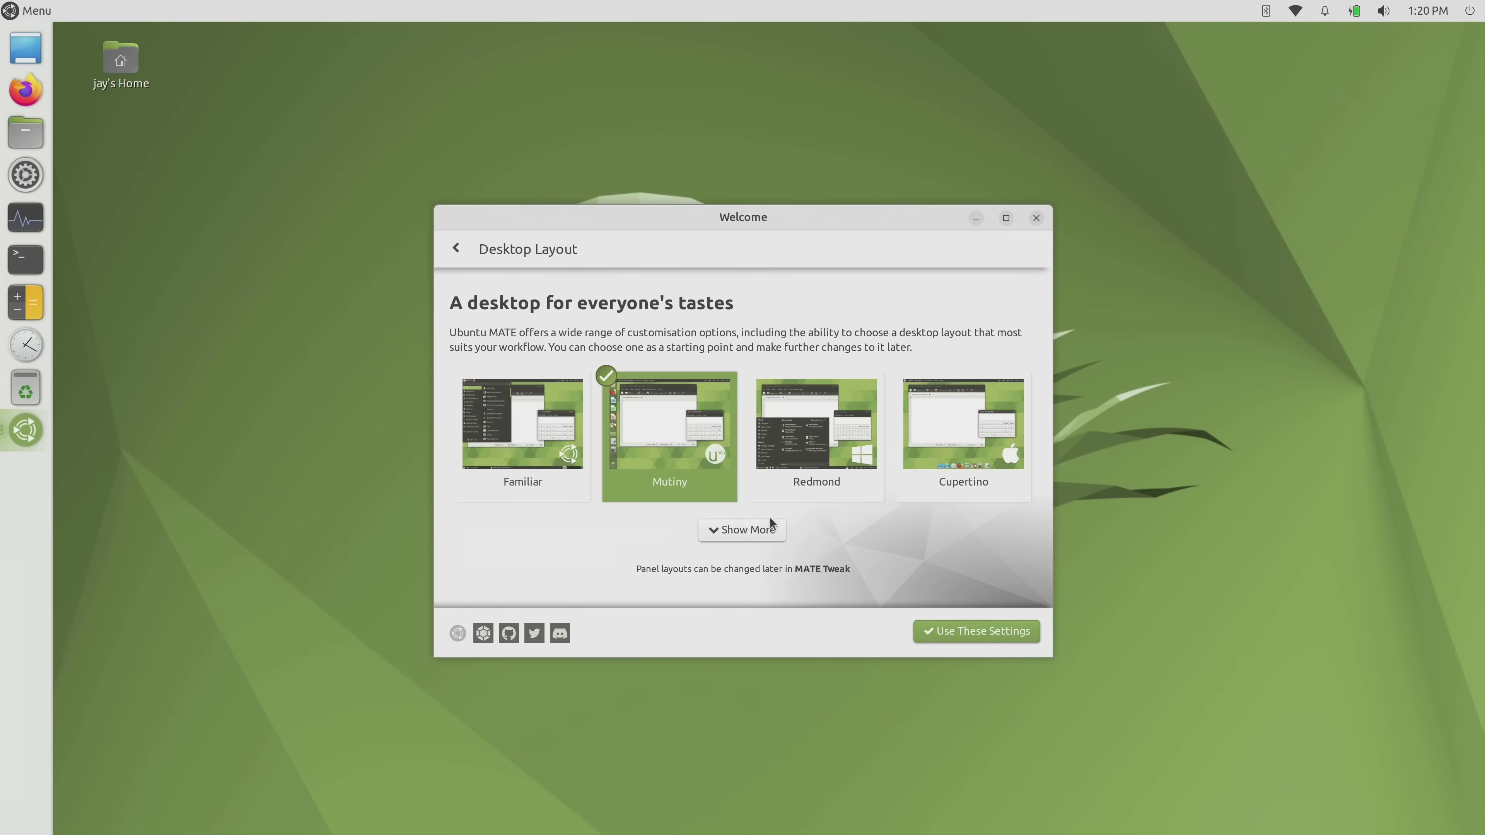
# Try the Redmond layout, then add Trash and Network icons to the desktop.
pyautogui.click(816, 463)
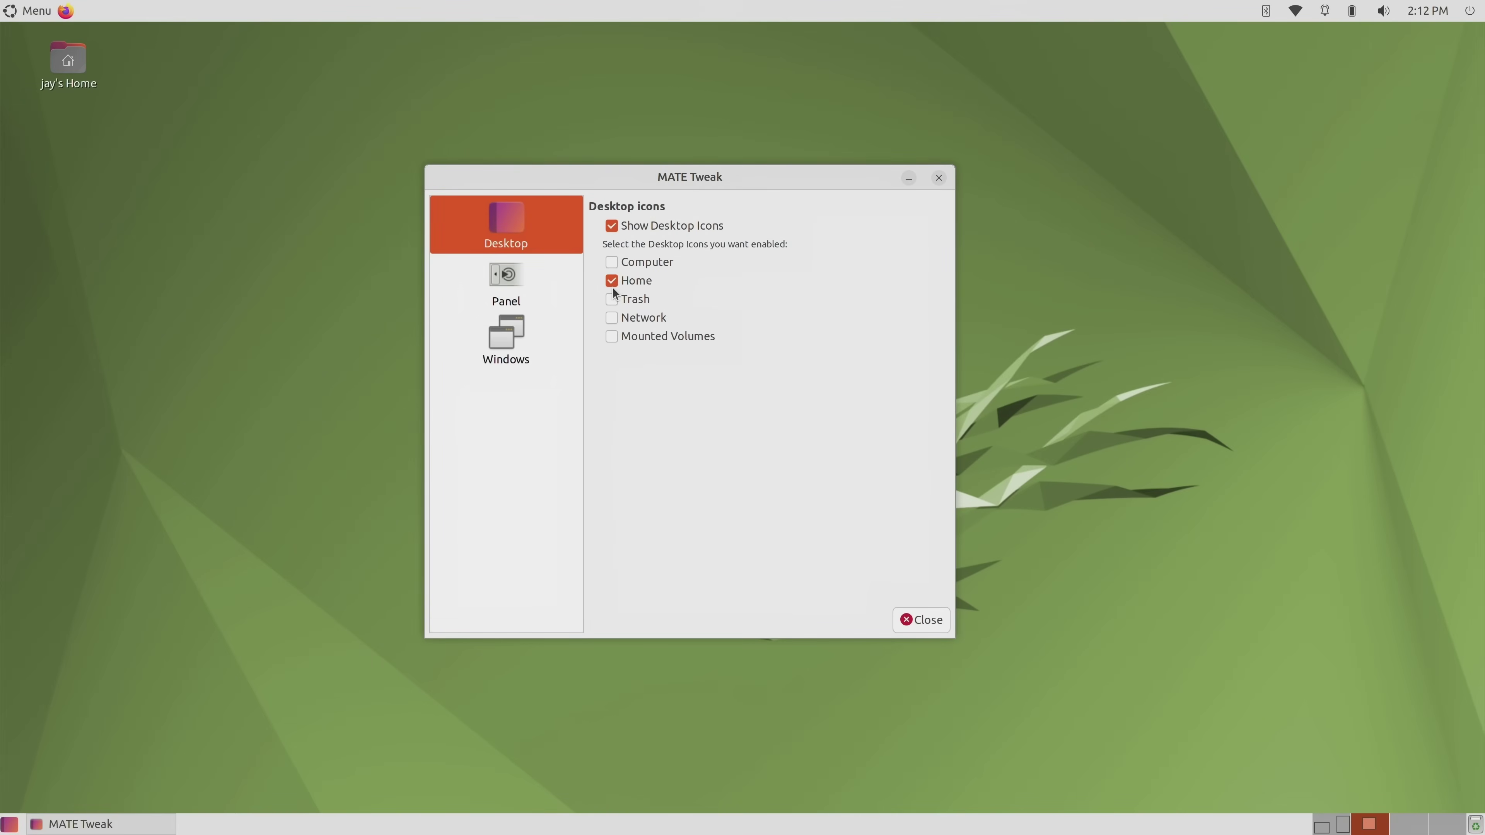
pyautogui.click(612, 281)
pyautogui.click(612, 282)
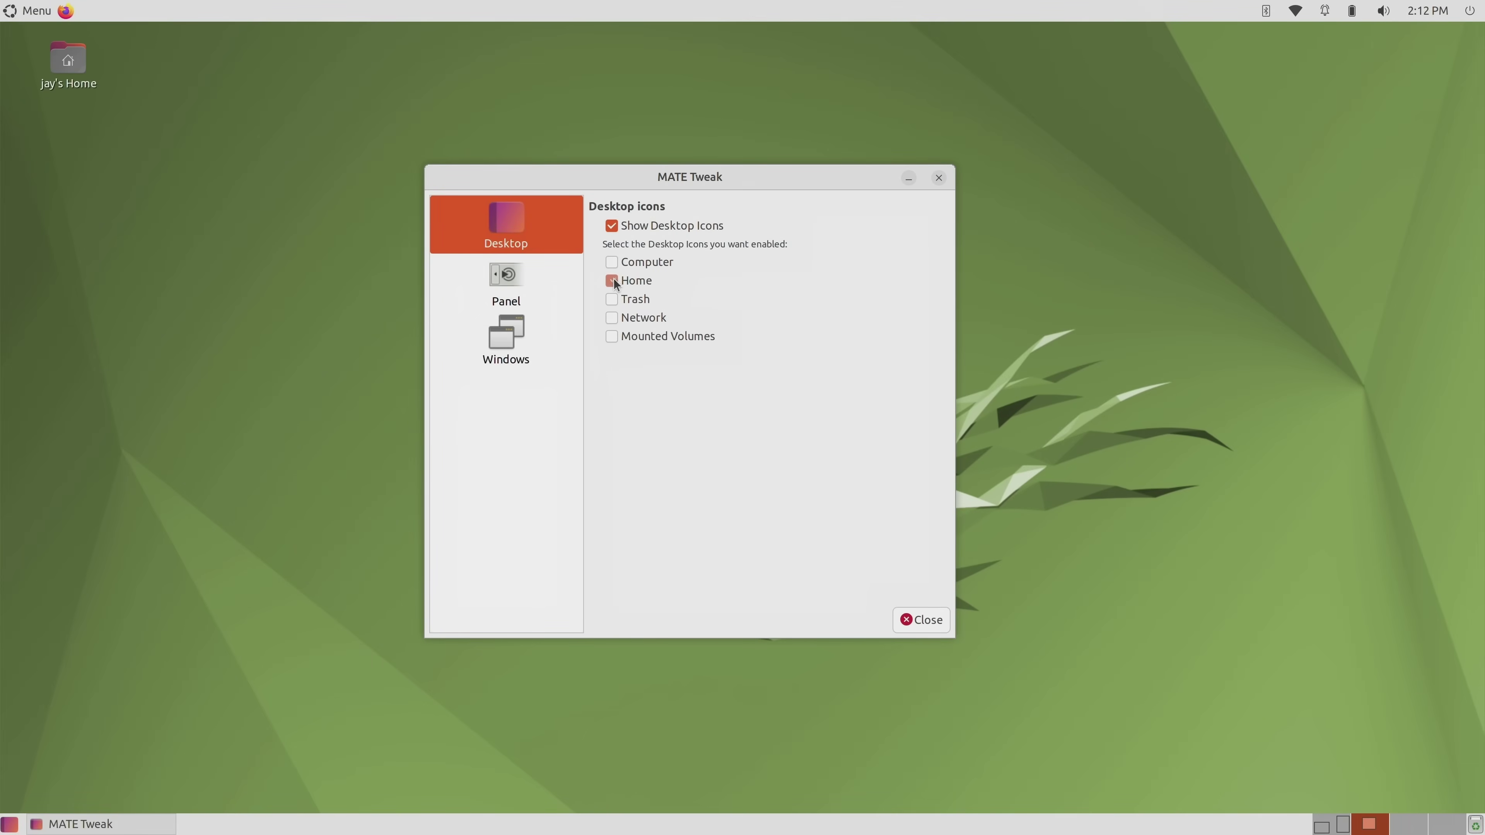
pyautogui.click(612, 300)
pyautogui.click(613, 318)
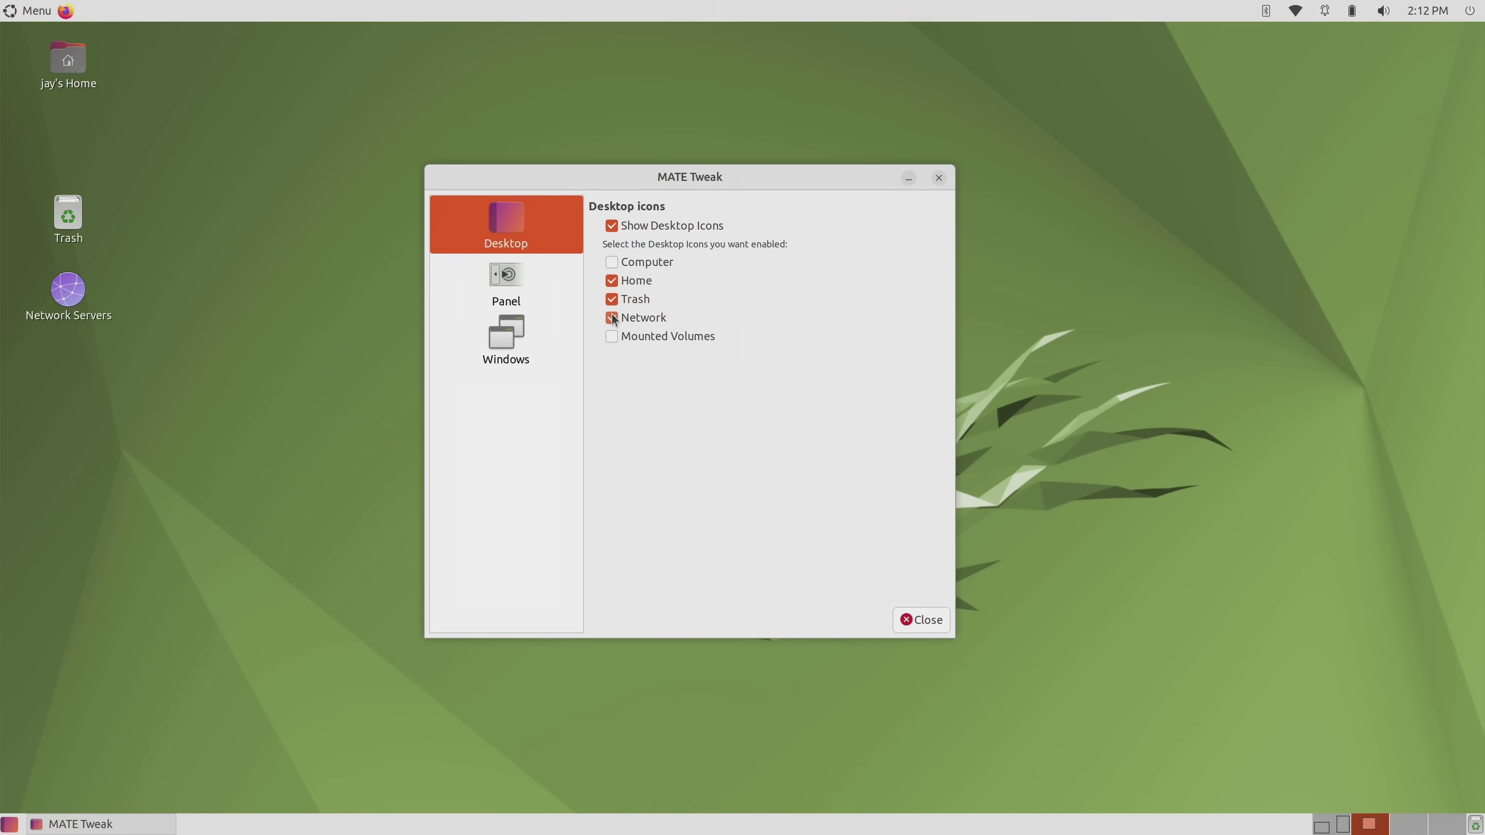
# Enable the pull-down terminal in Panel settings and retract it with F12.
pyautogui.click(533, 284)
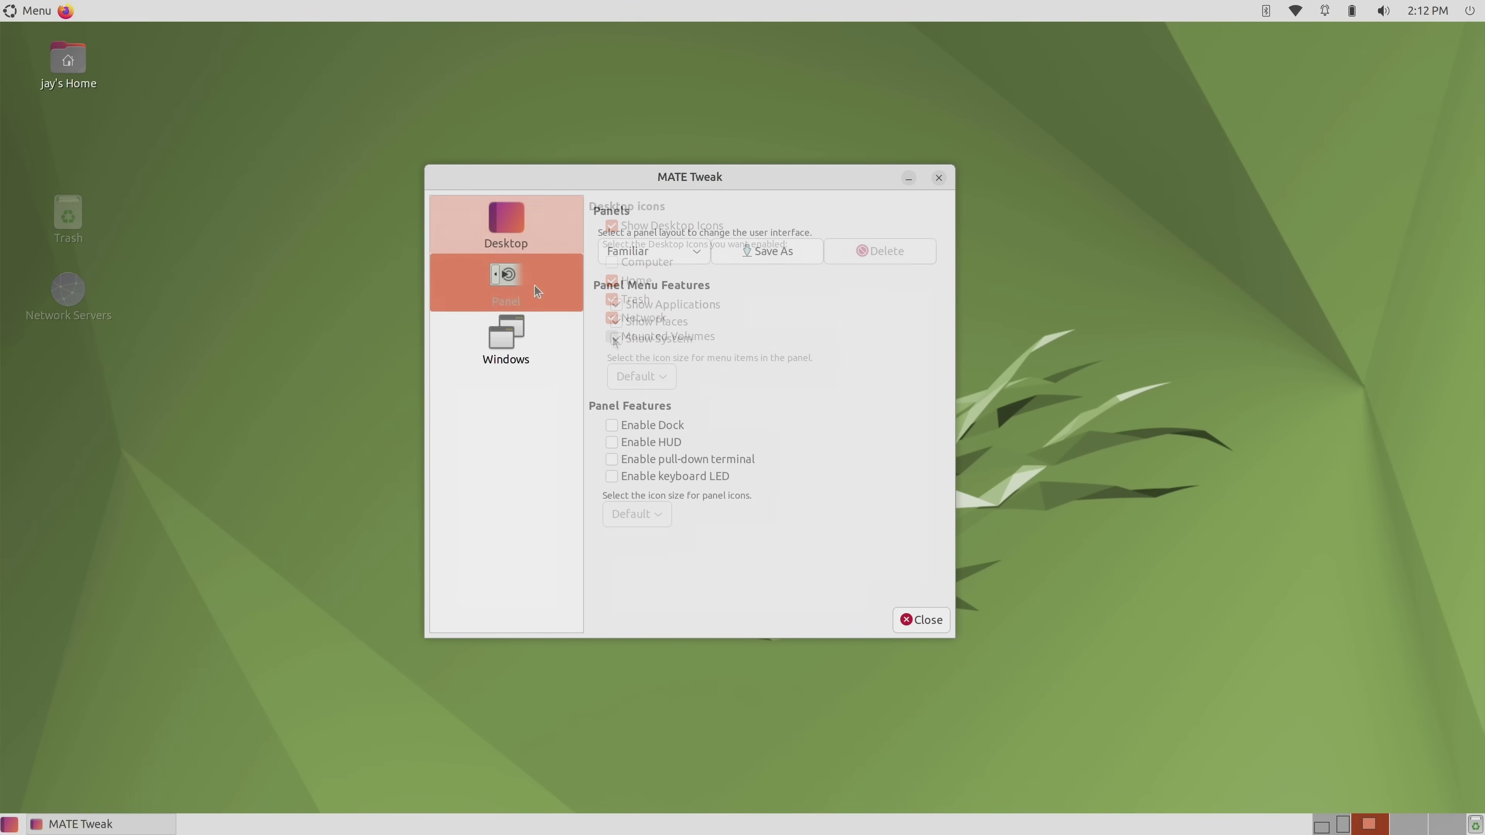
pyautogui.click(708, 457)
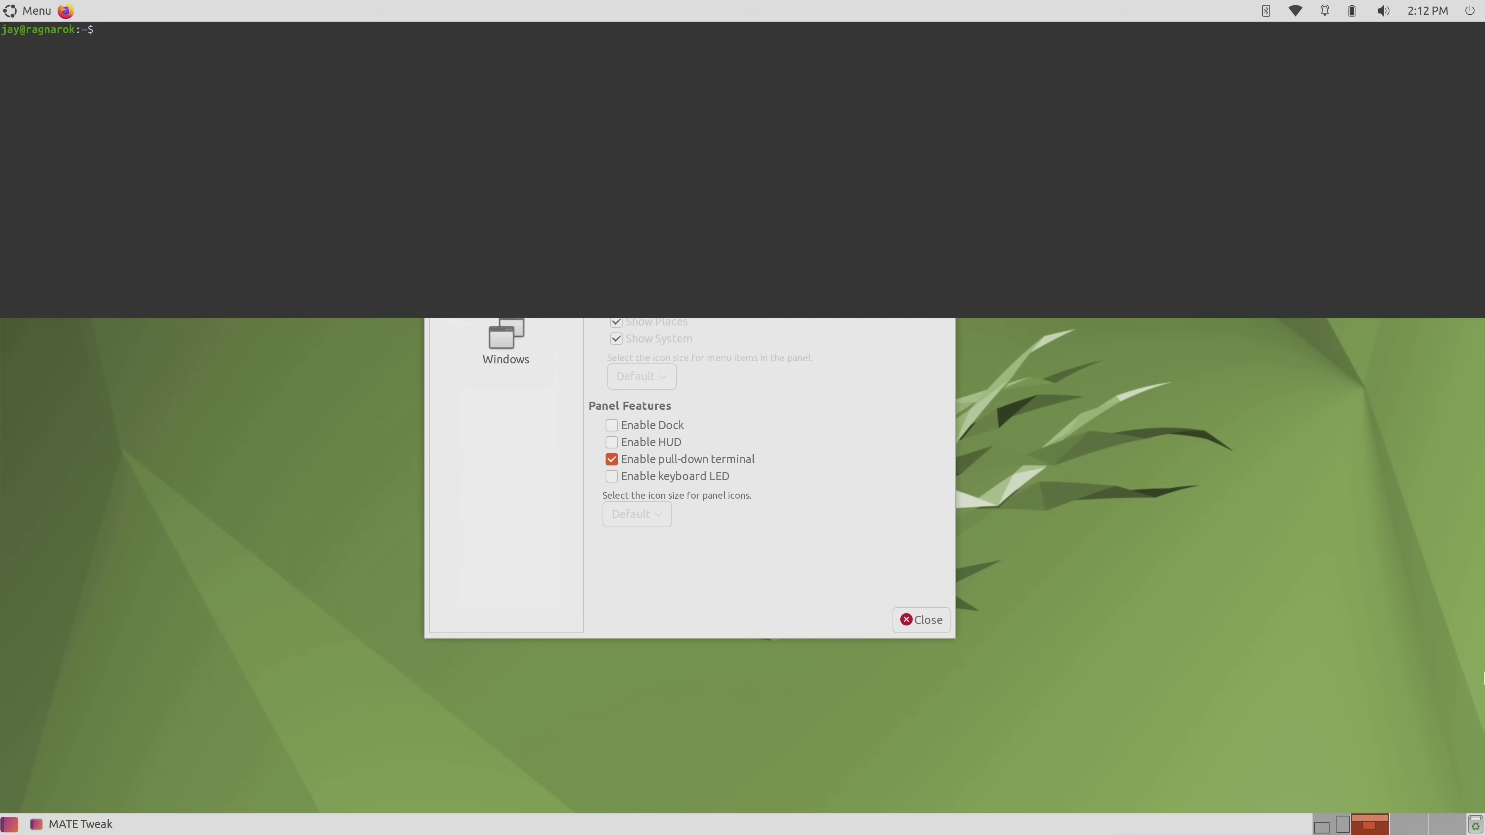
pyautogui.press('F12')
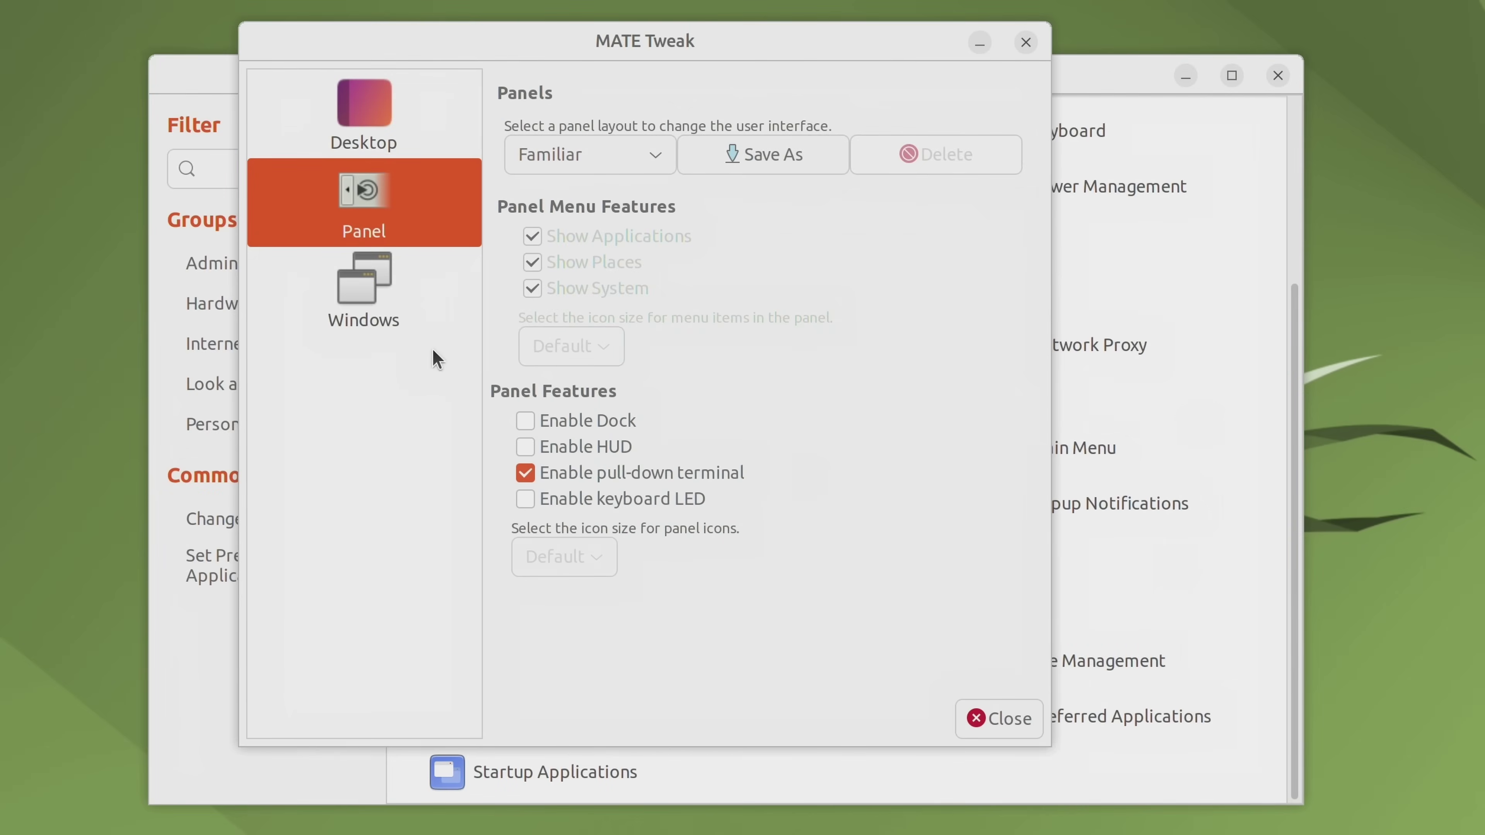
# Set window control placement to Left (with menu).
pyautogui.click(377, 316)
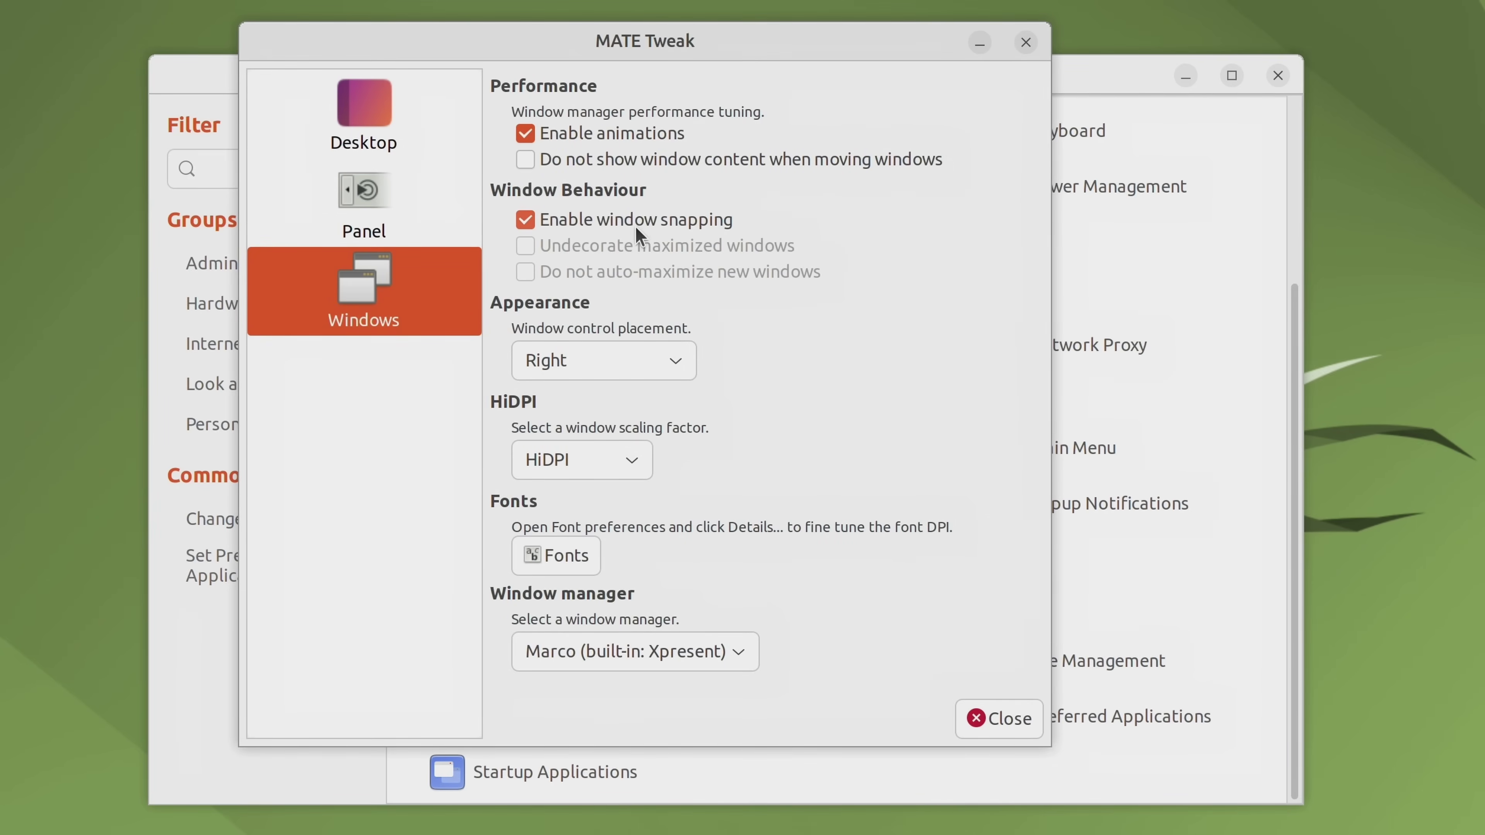
pyautogui.click(578, 356)
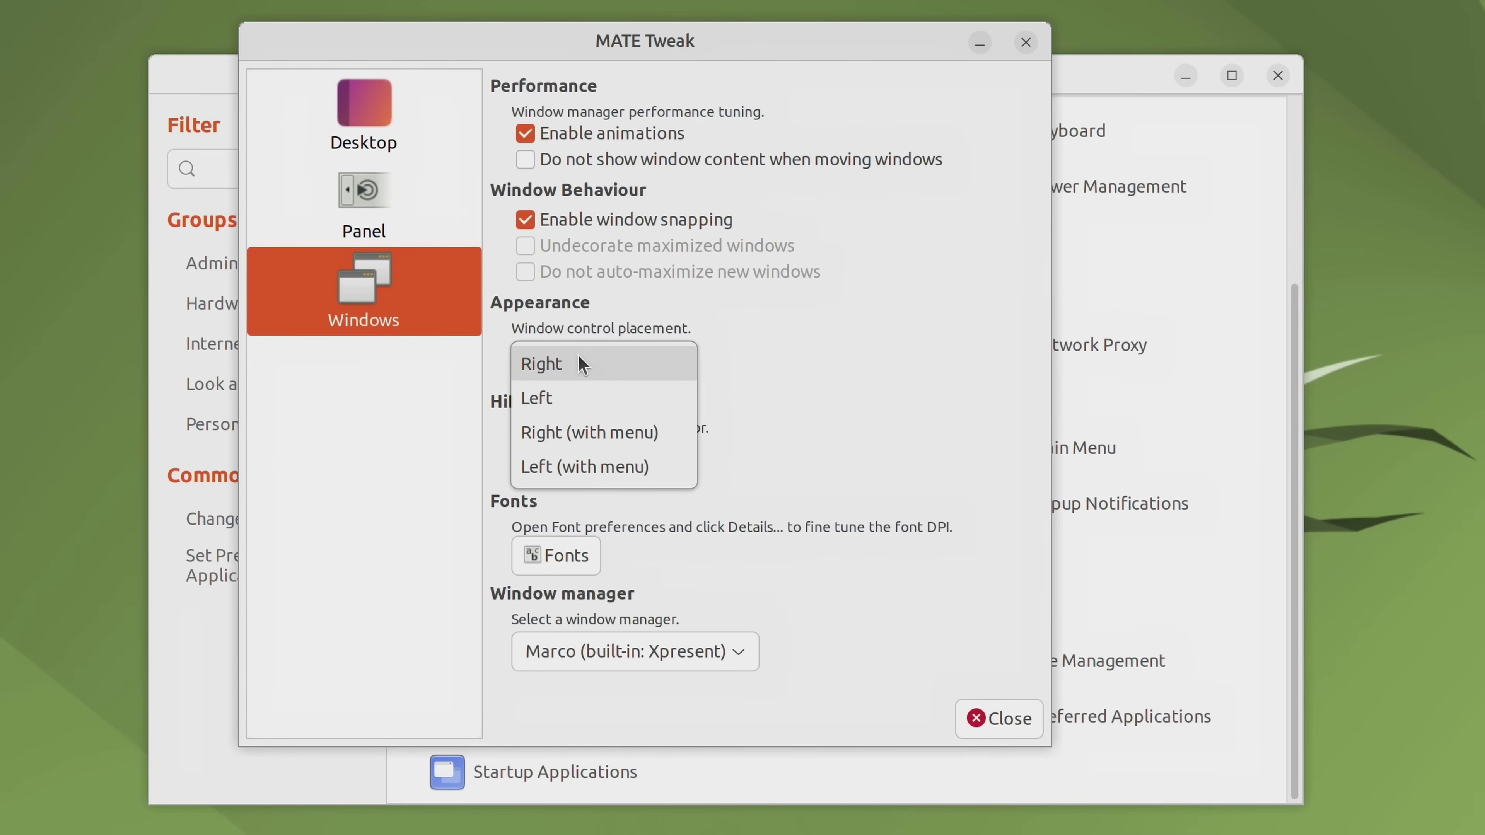
pyautogui.click(574, 398)
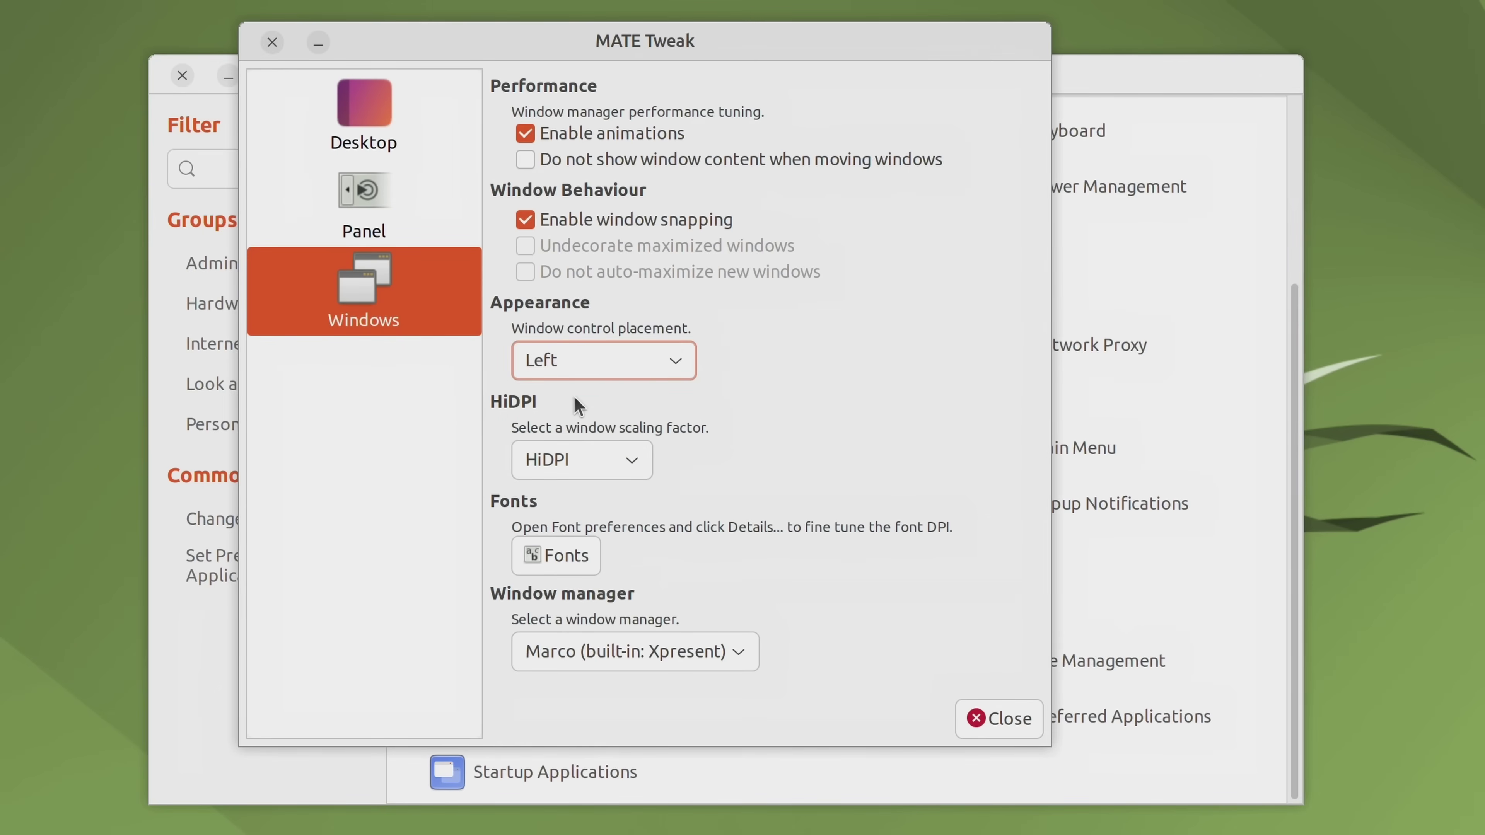
pyautogui.click(579, 365)
pyautogui.click(575, 431)
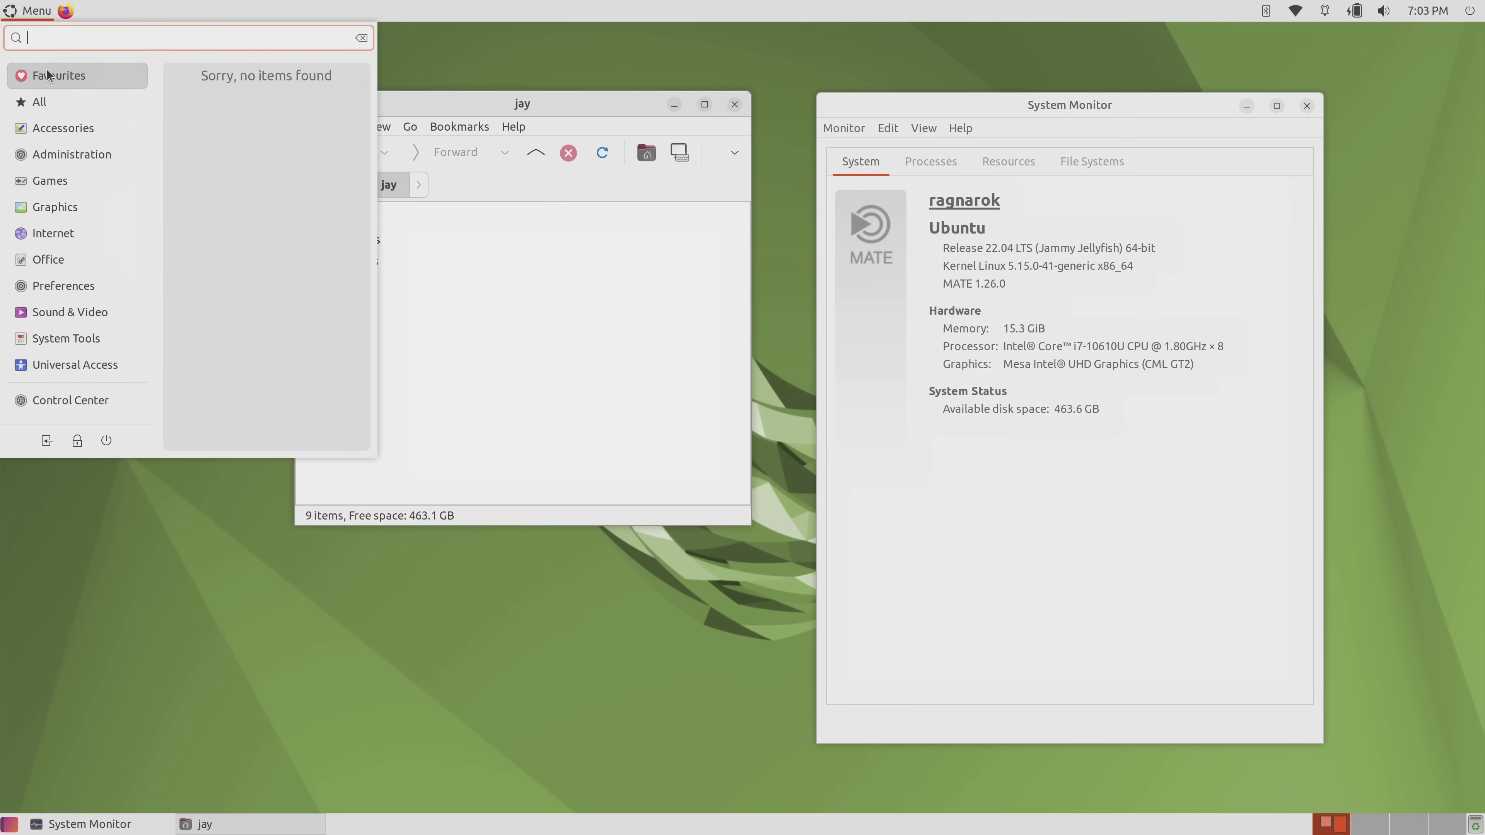
# Launch LibreOffice Writer from Office, dismiss Tip of the Day, and minimize it.
pyautogui.click(60, 207)
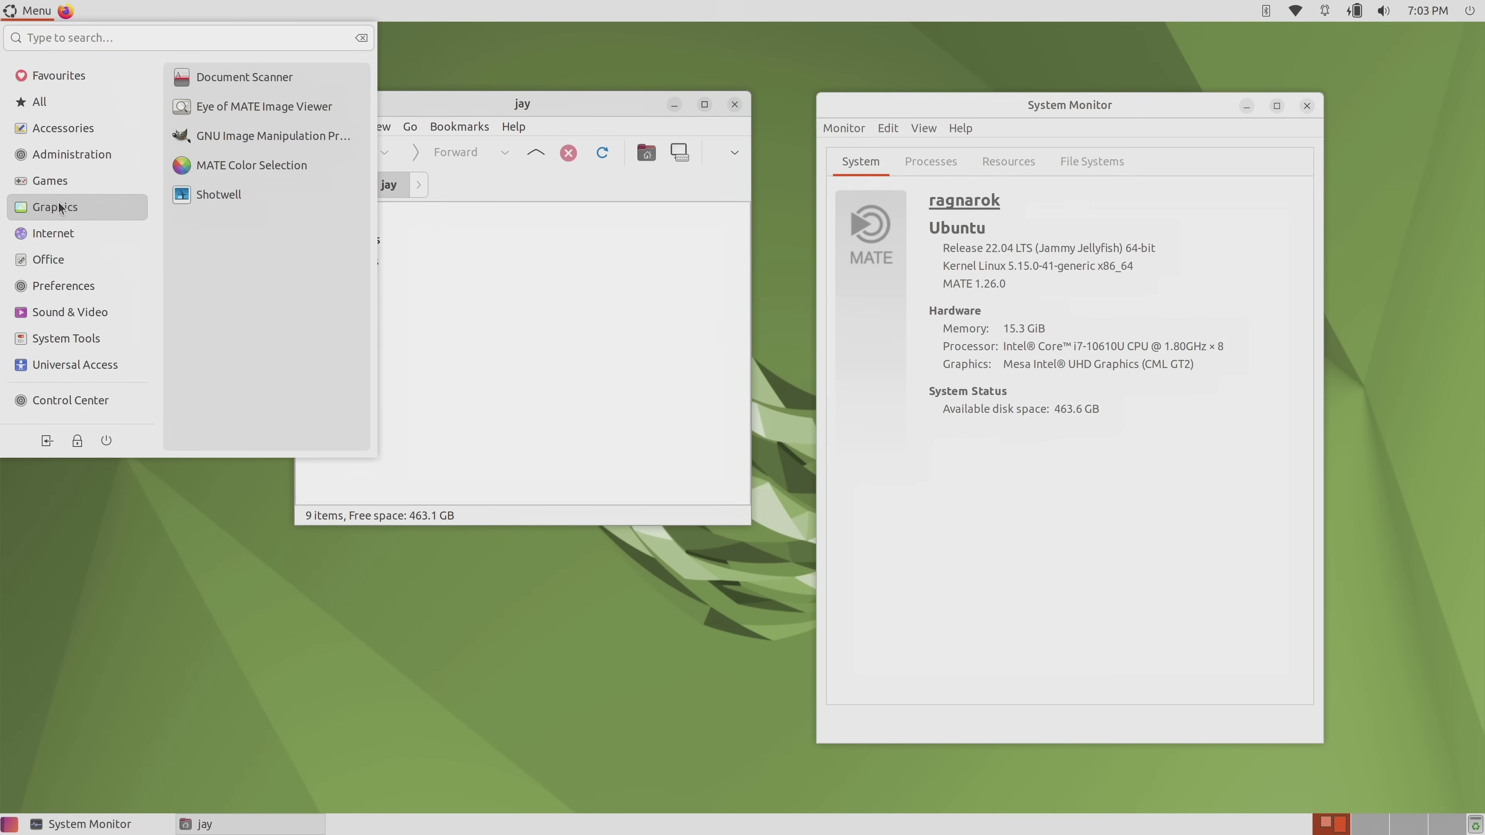
pyautogui.click(63, 259)
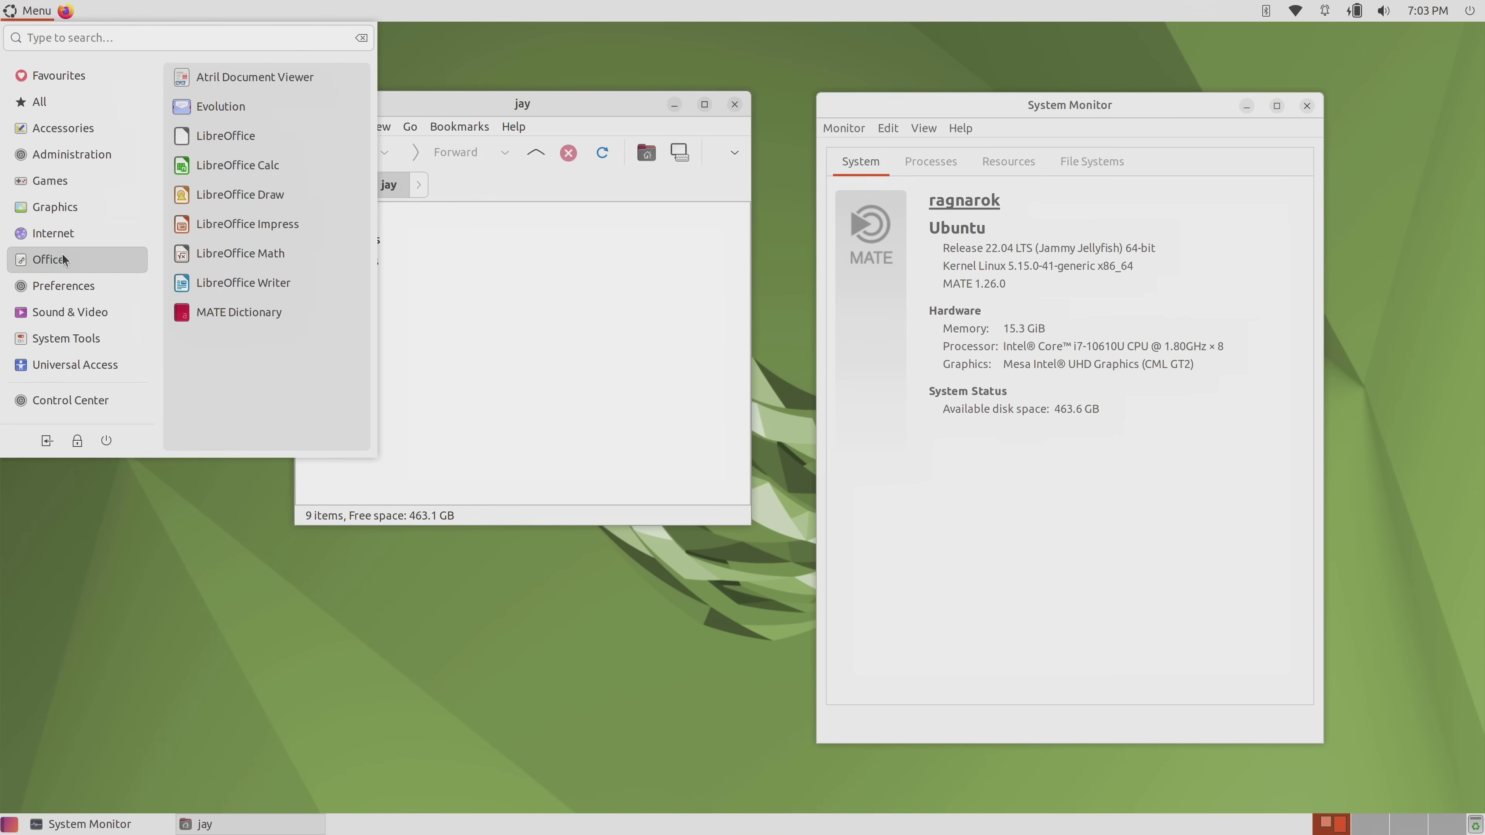
pyautogui.click(223, 280)
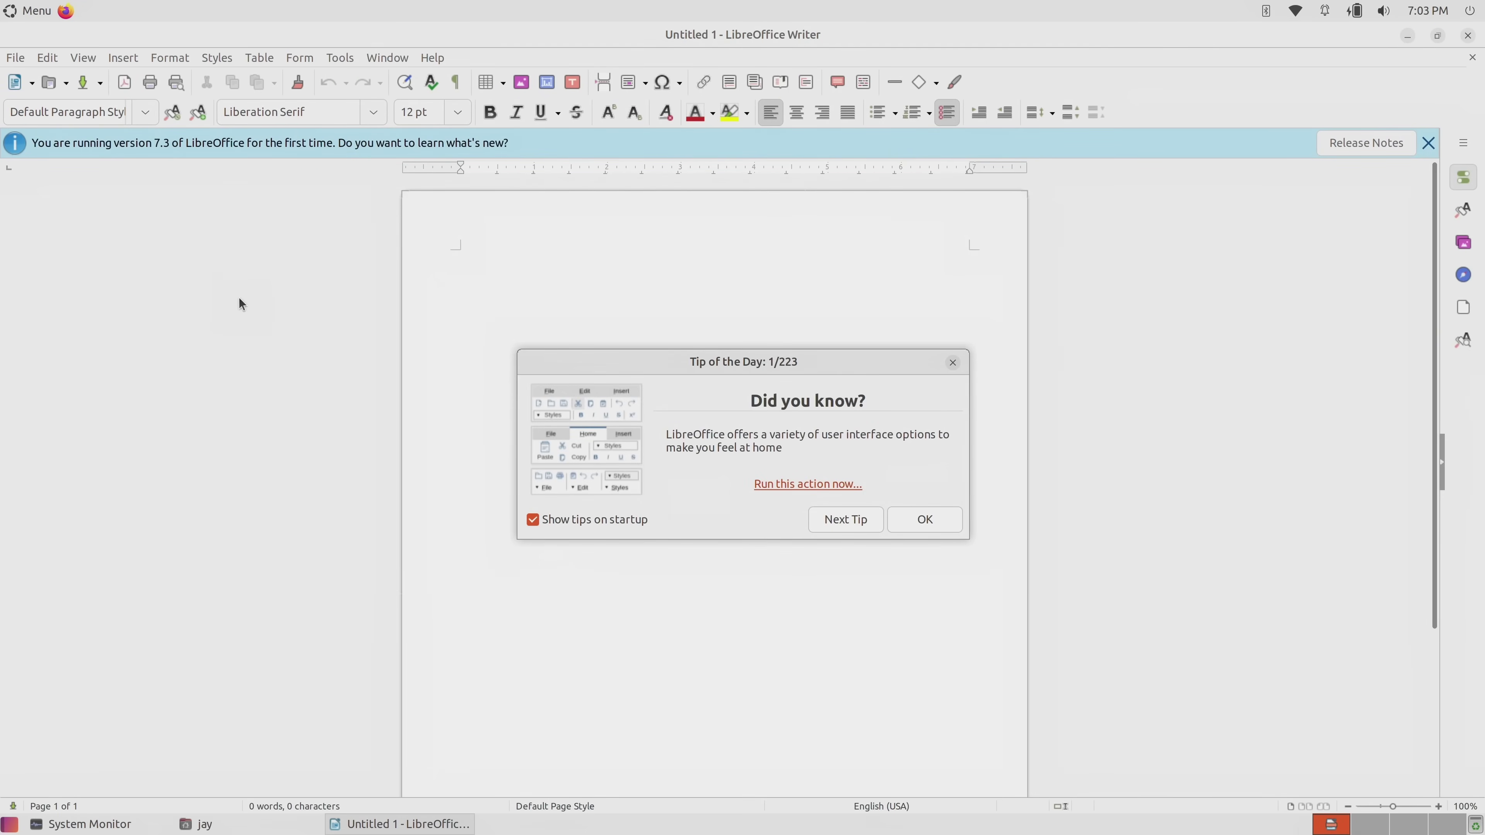
pyautogui.click(913, 522)
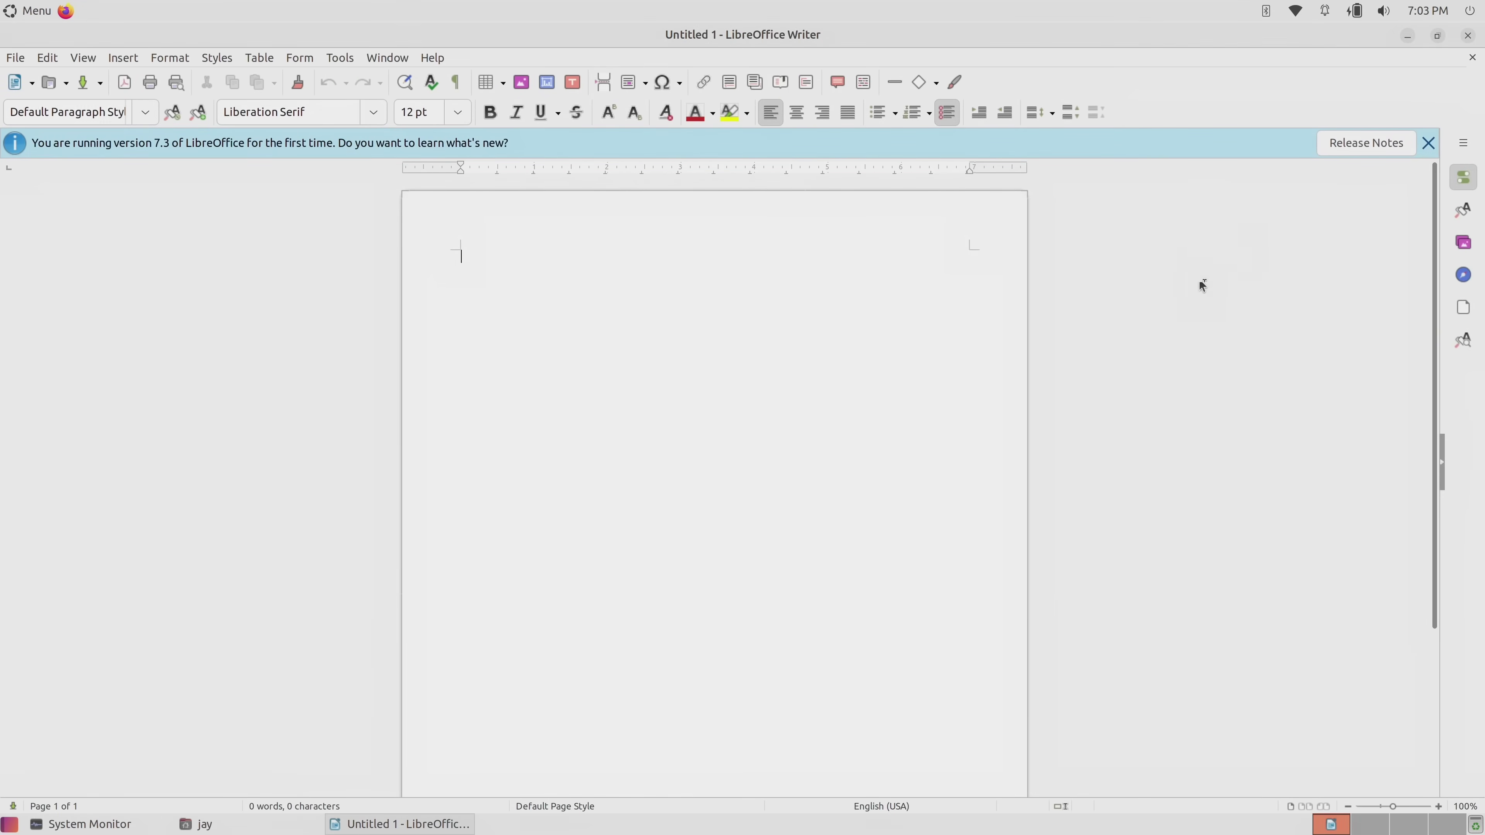
pyautogui.click(1407, 37)
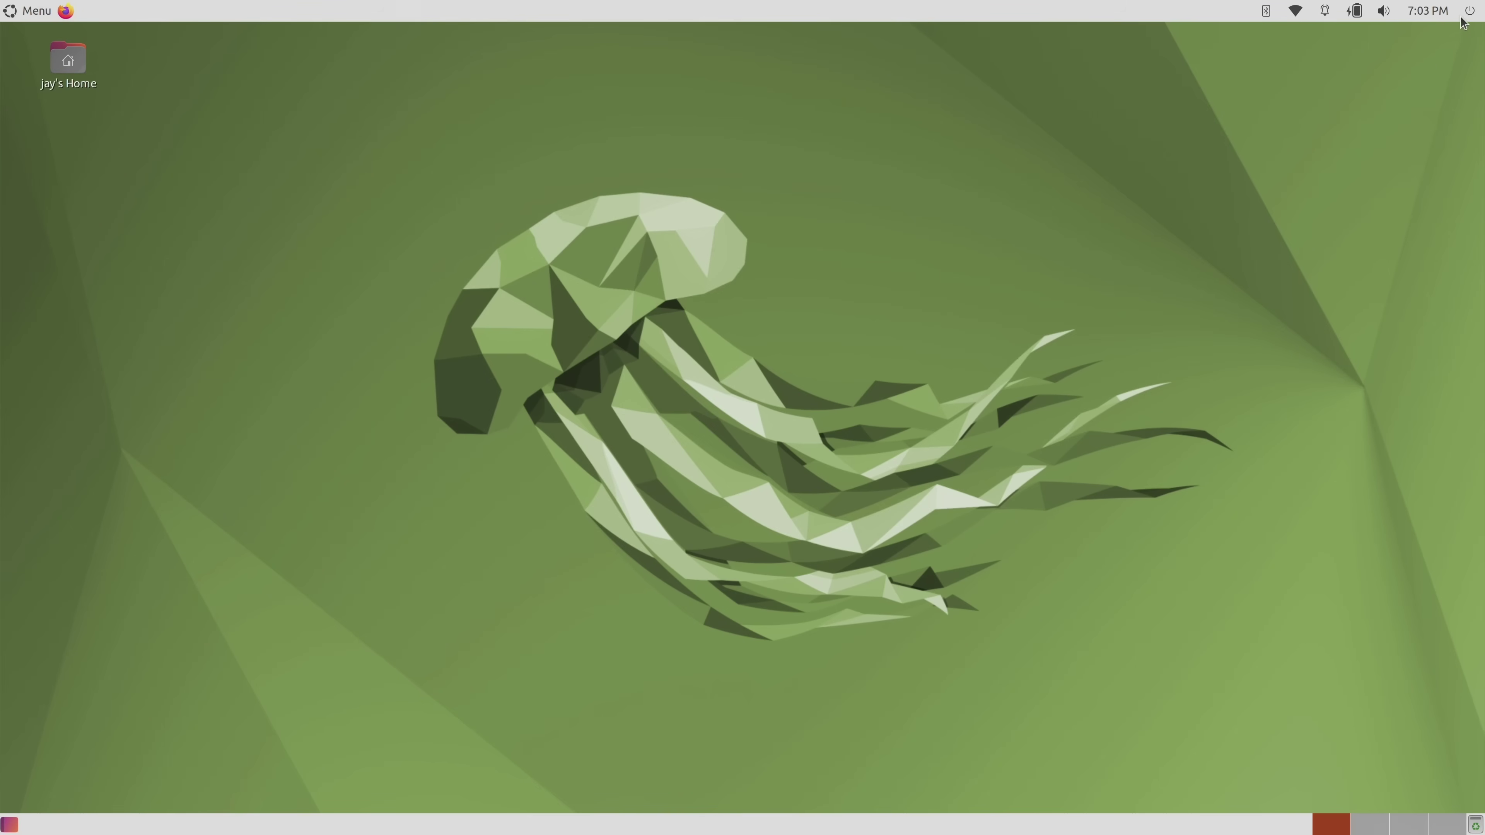
# Show About This Computer, then open the Home folder and move it lower left.
pyautogui.click(1467, 16)
pyautogui.click(1446, 39)
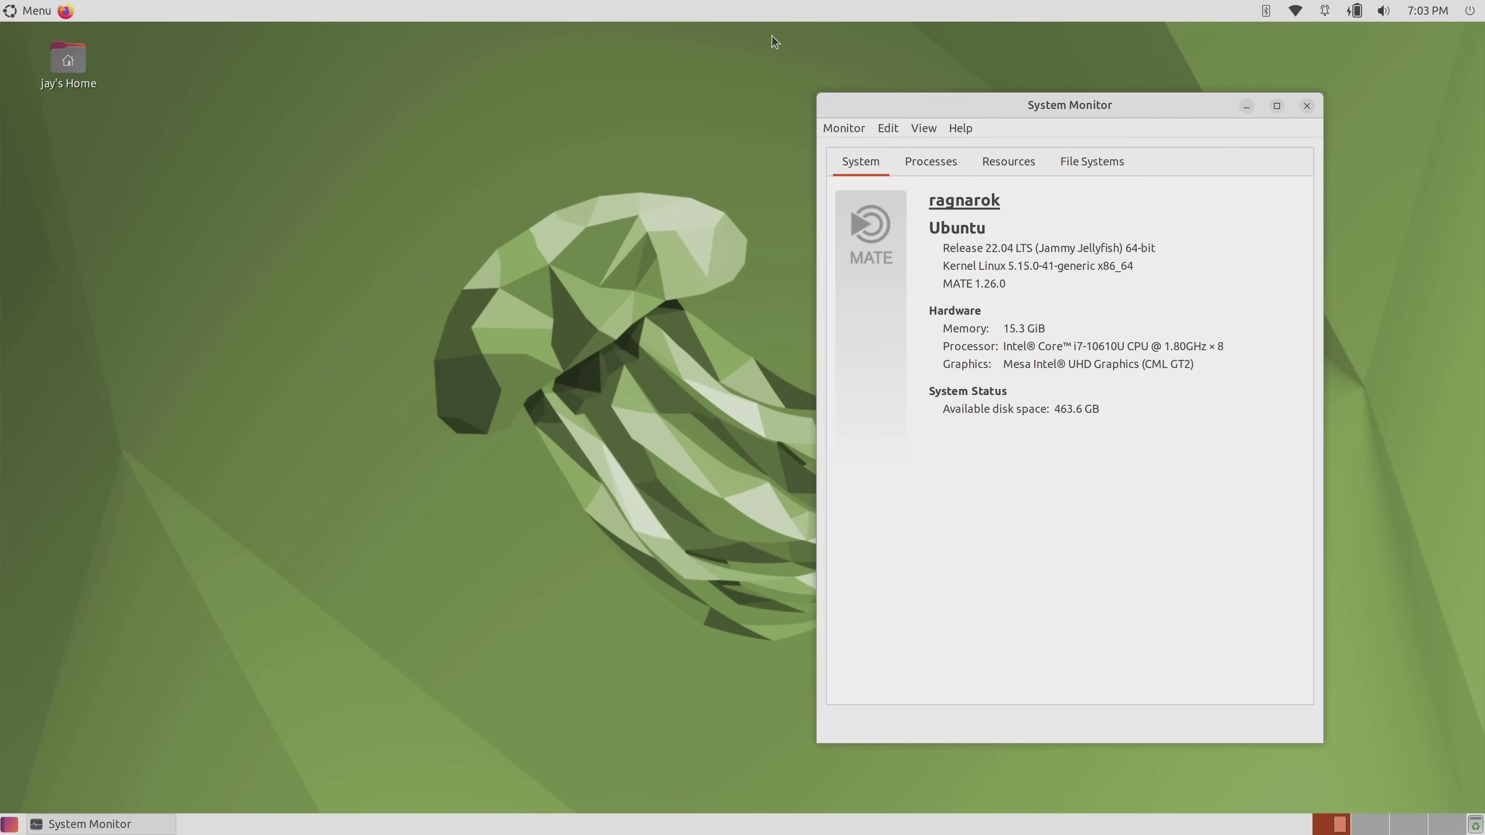
pyautogui.doubleClick(73, 75)
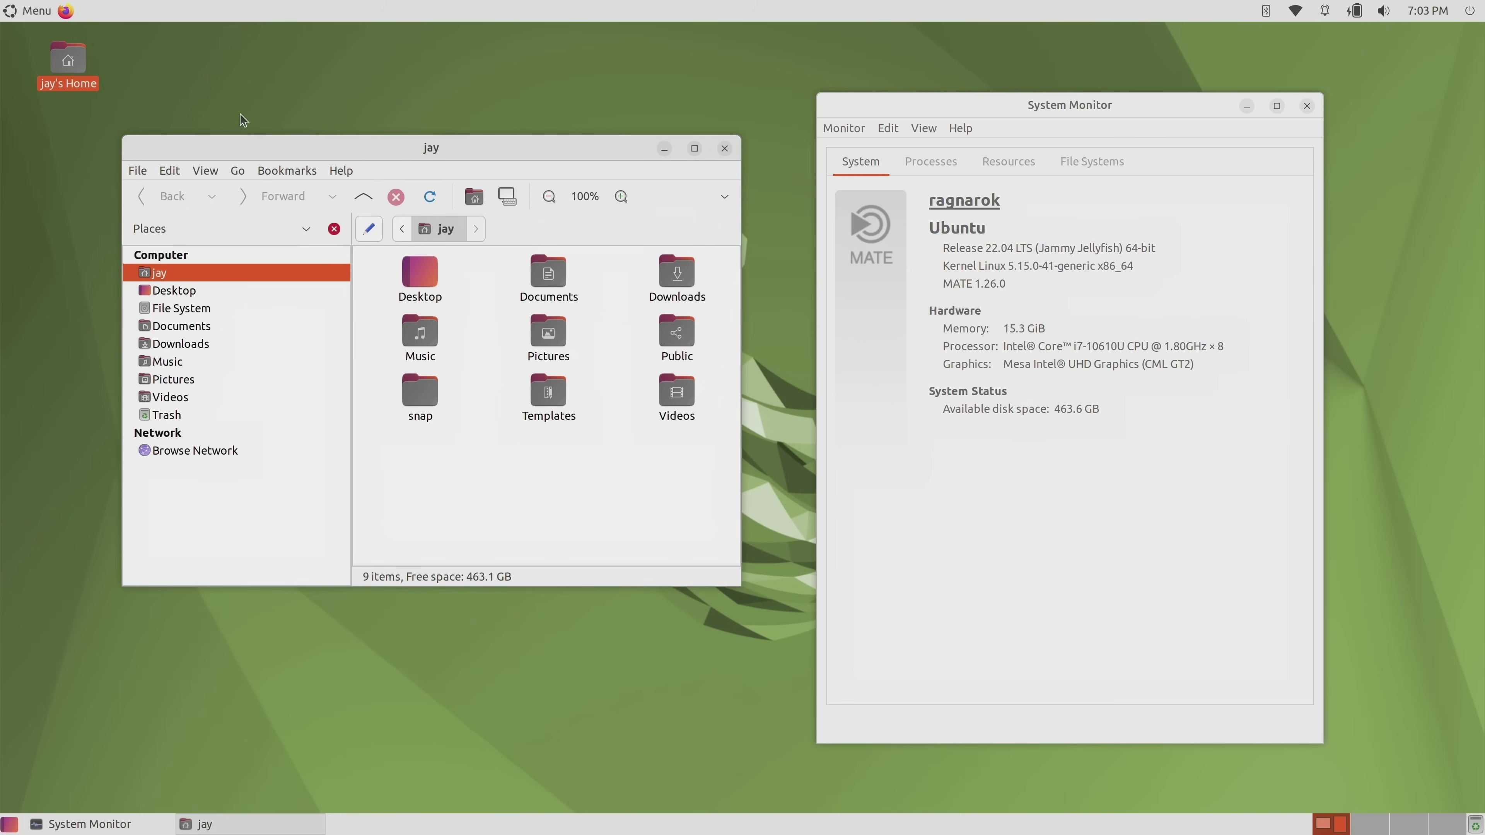
pyautogui.moveTo(247, 151); pyautogui.dragTo(147, 335)
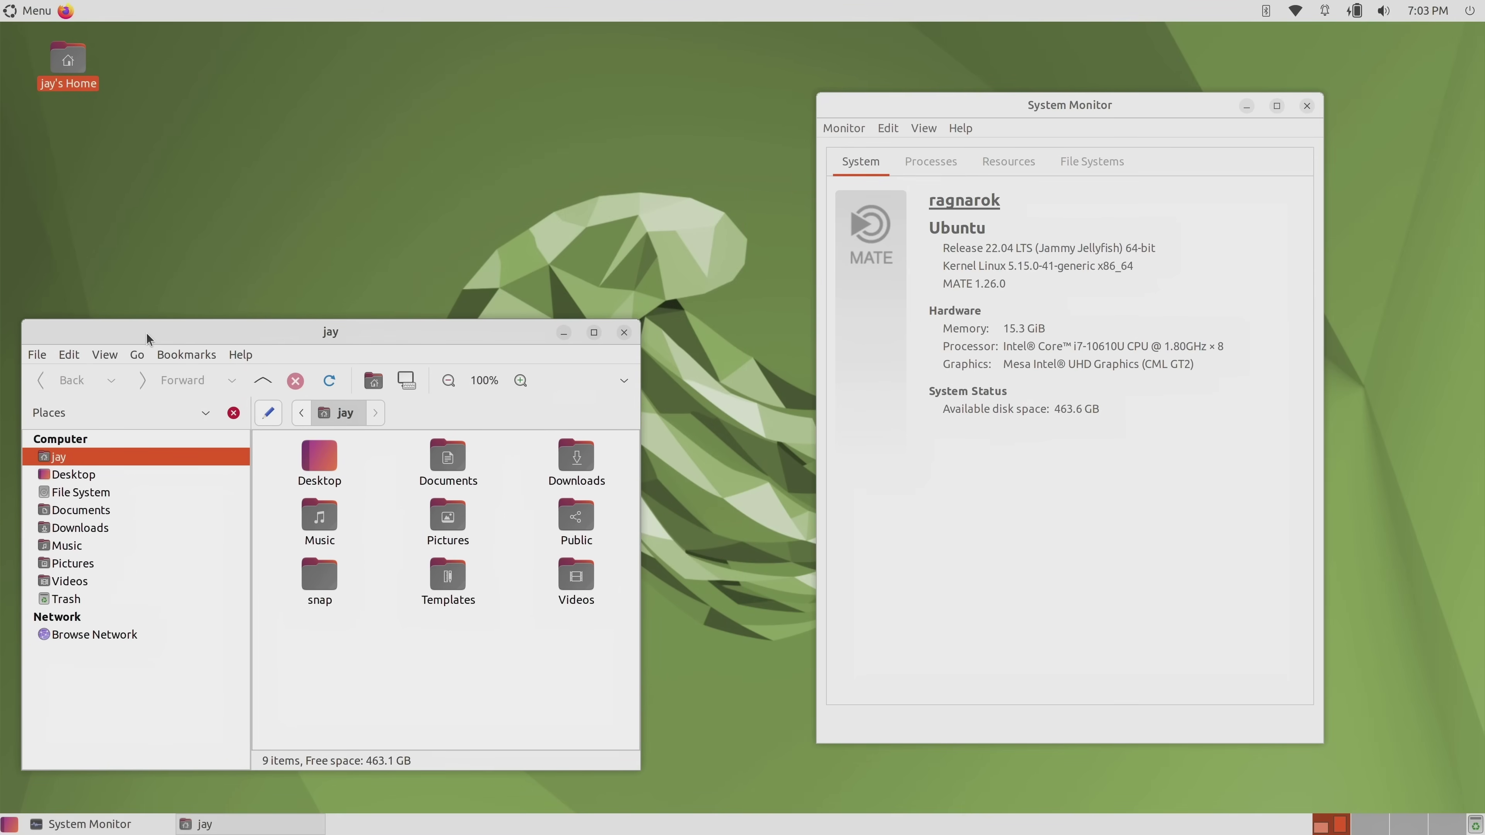
# Zoom the home folder's icons to 150% and open its View menu.
pyautogui.click(451, 379)
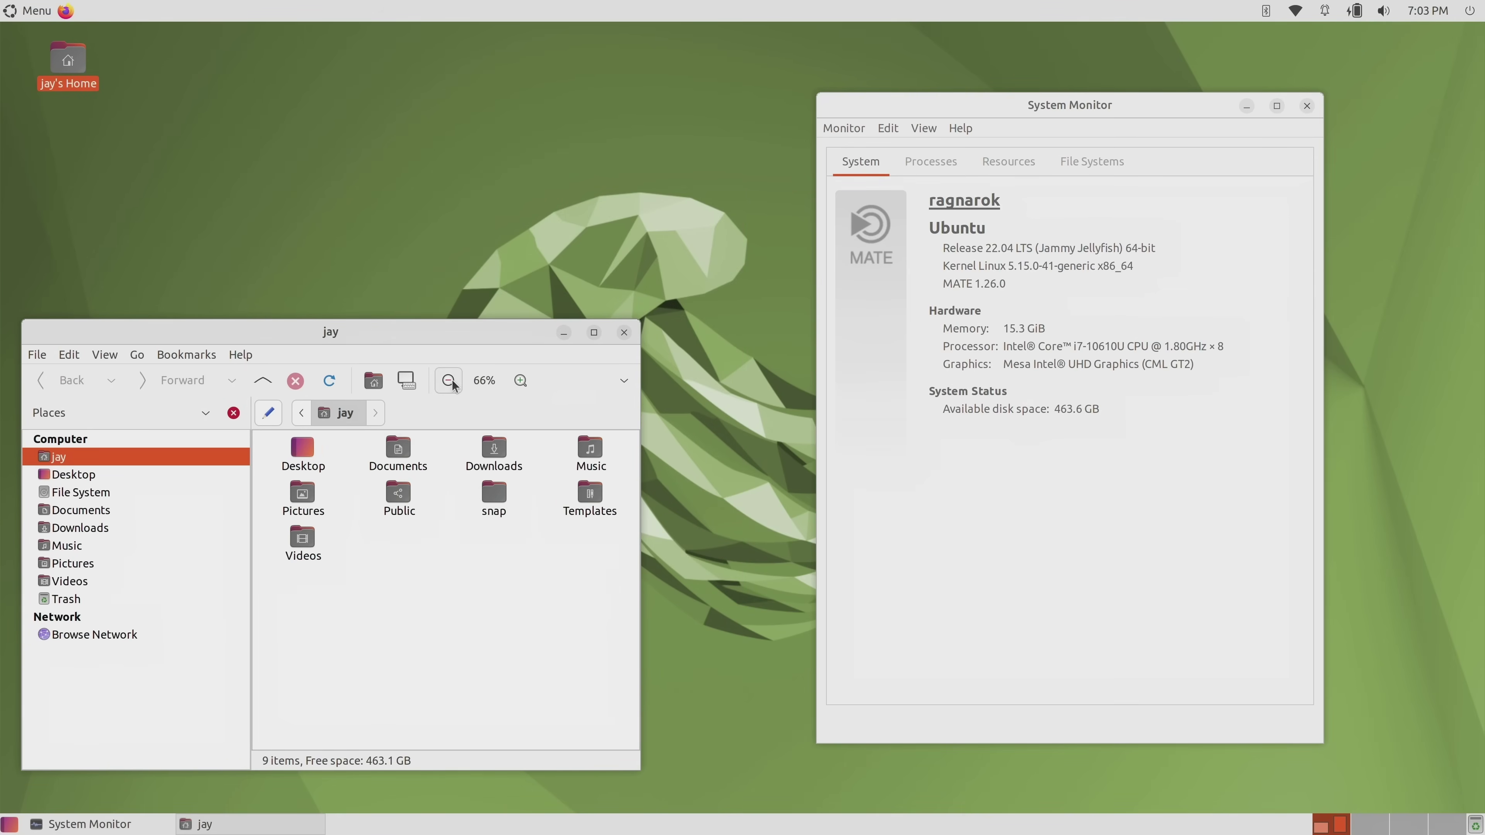
pyautogui.click(451, 380)
pyautogui.click(521, 380)
pyautogui.click(521, 380)
pyautogui.click(520, 380)
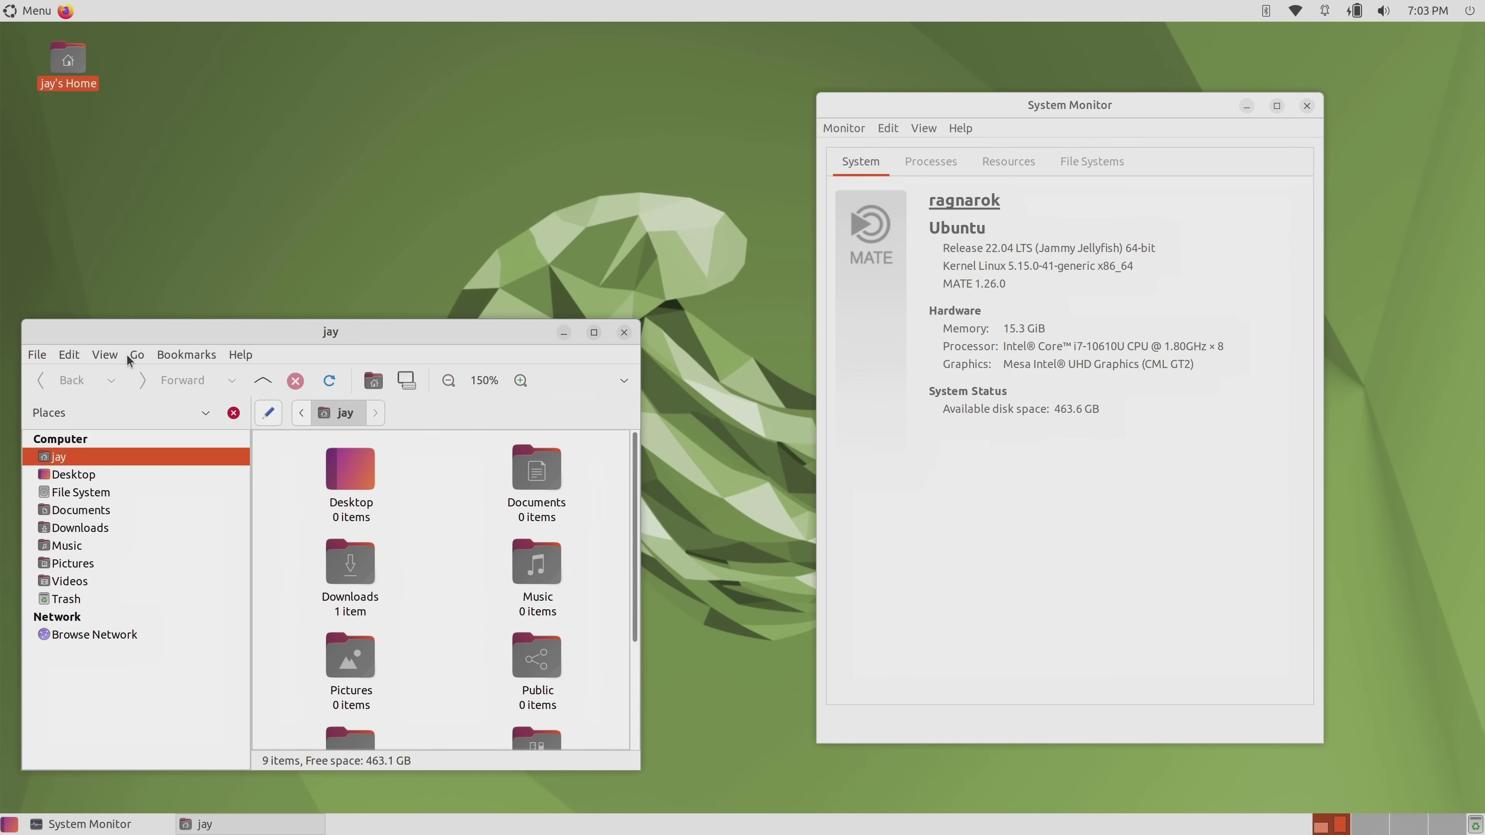
pyautogui.click(106, 355)
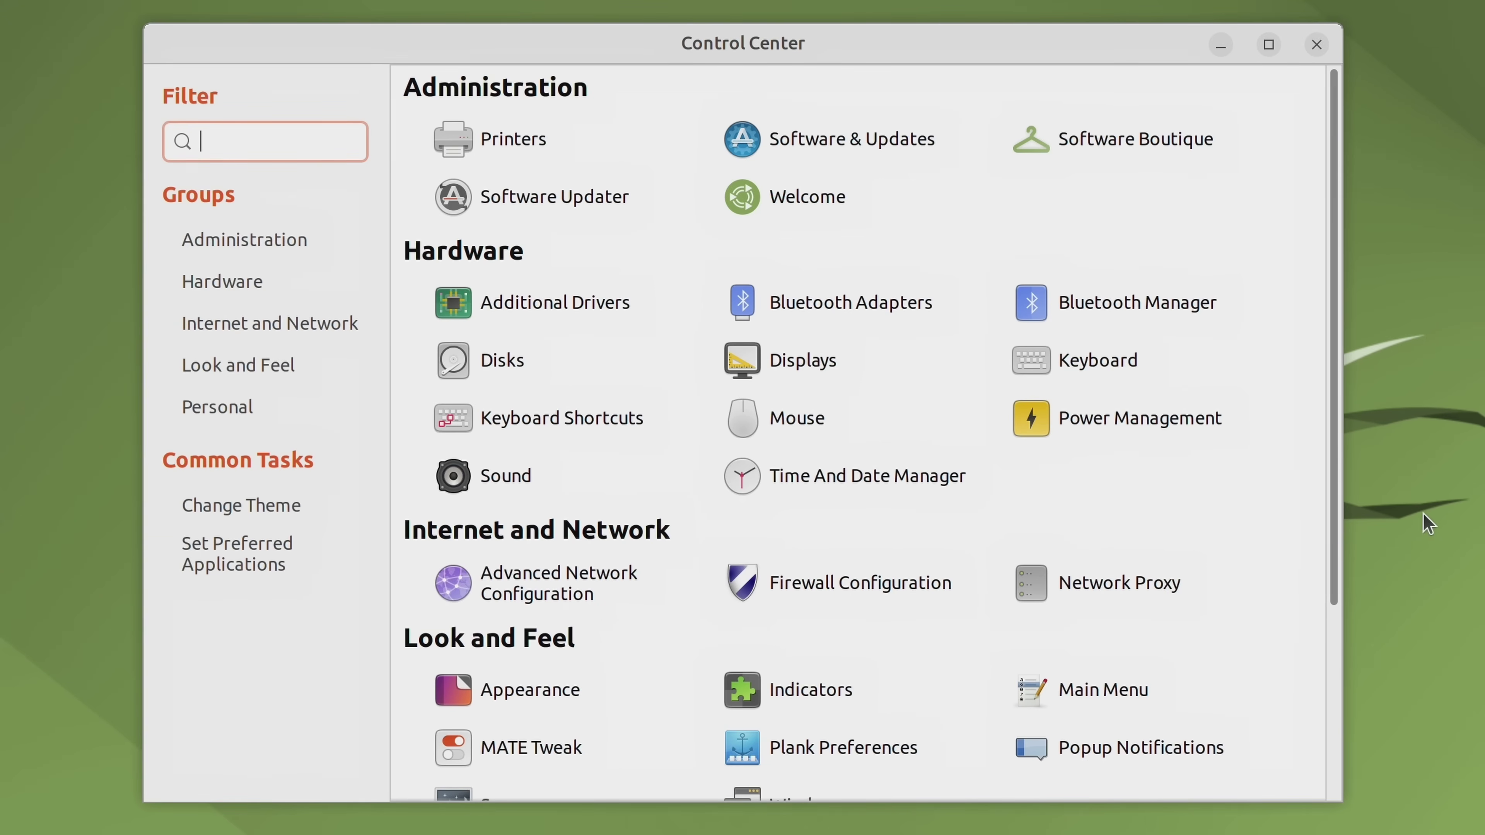
pyautogui.moveTo(1338, 463); pyautogui.dragTo(1340, 582)
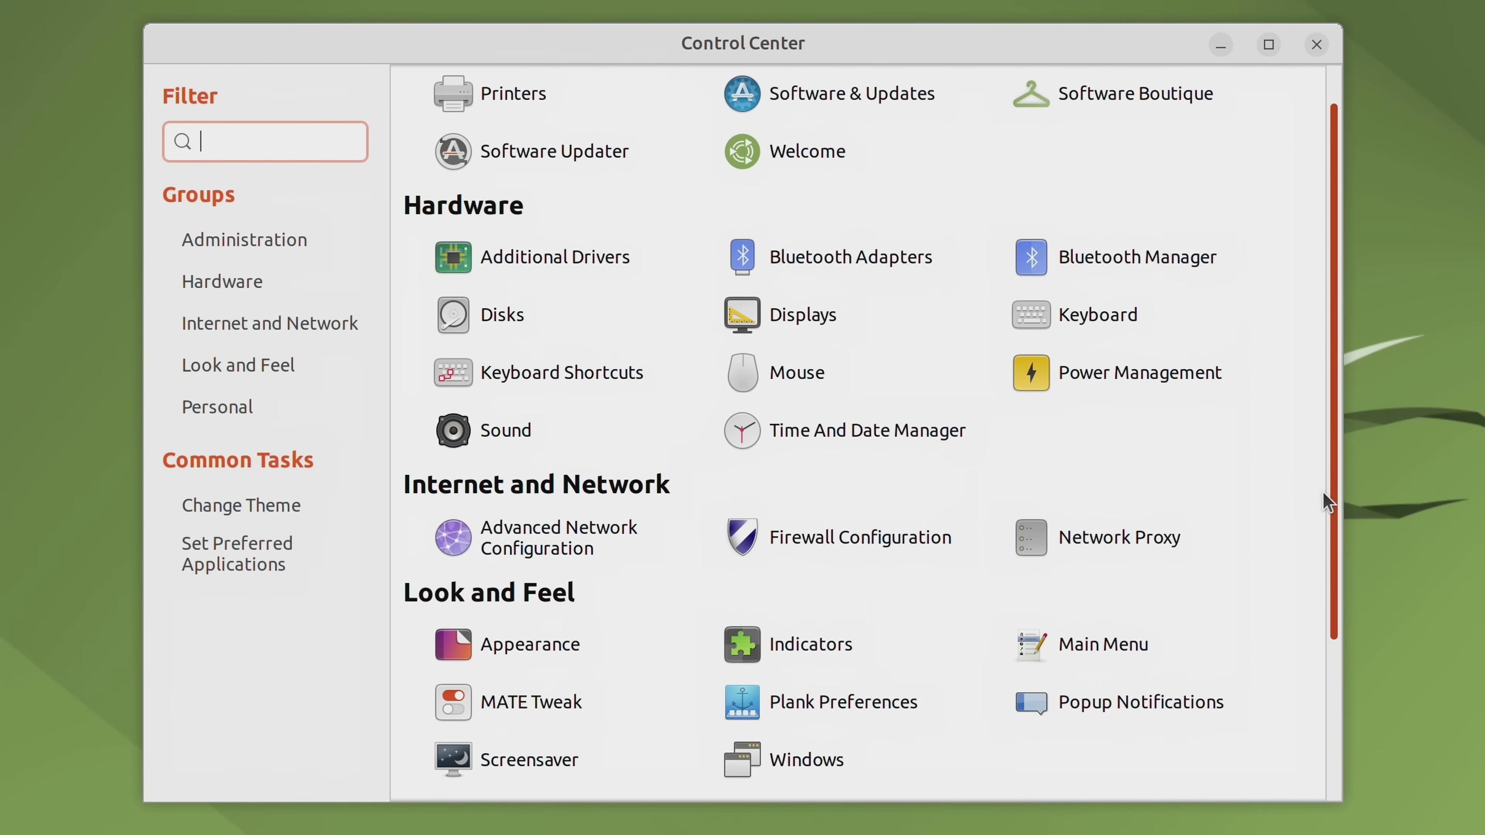
pyautogui.scroll(2, 1326, 502)
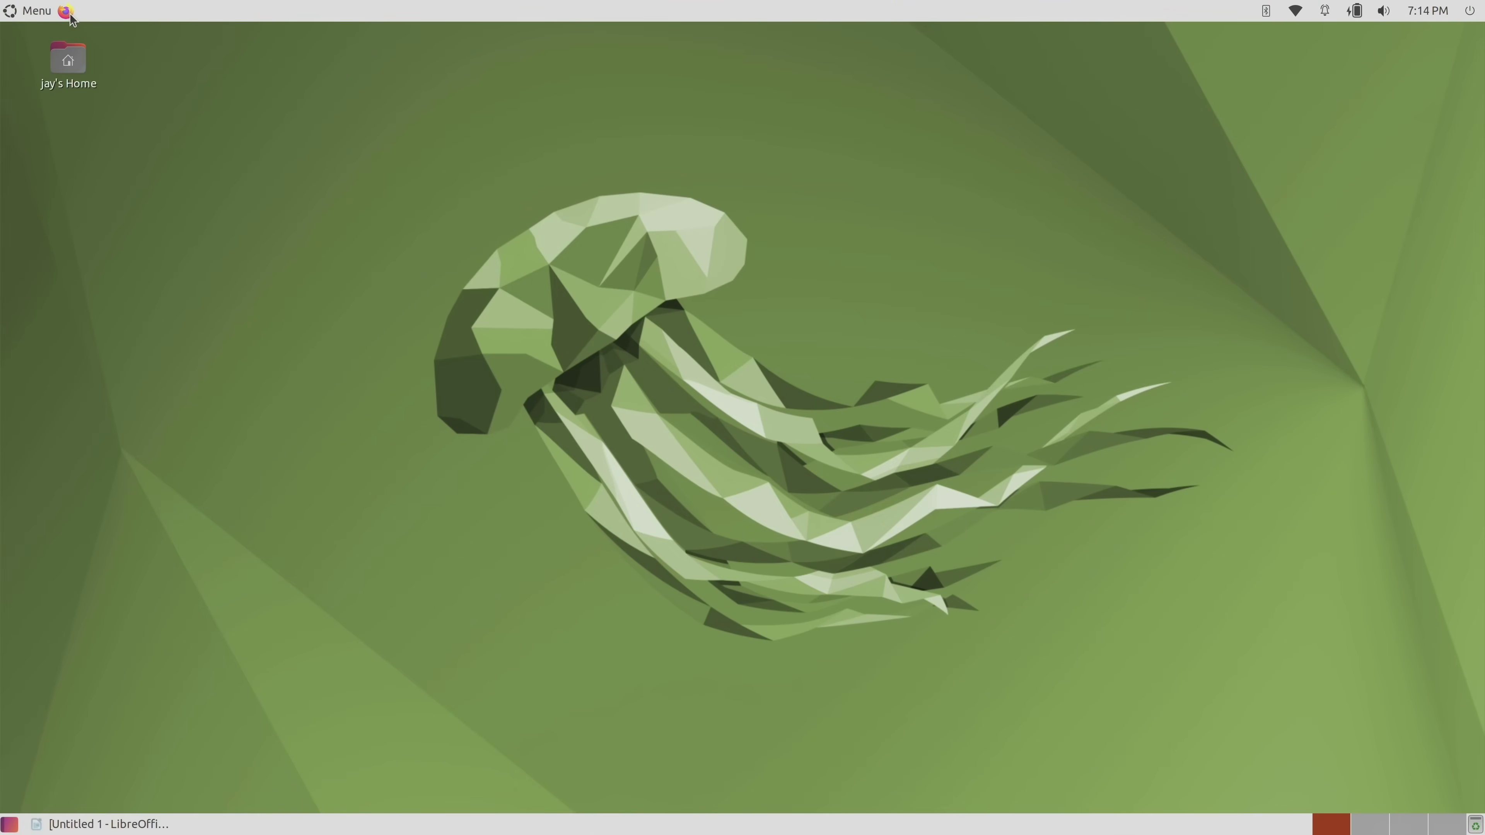
# Launch Firefox, then start installing Chrome from Welcome's Browser Selection page.
pyautogui.click(66, 13)
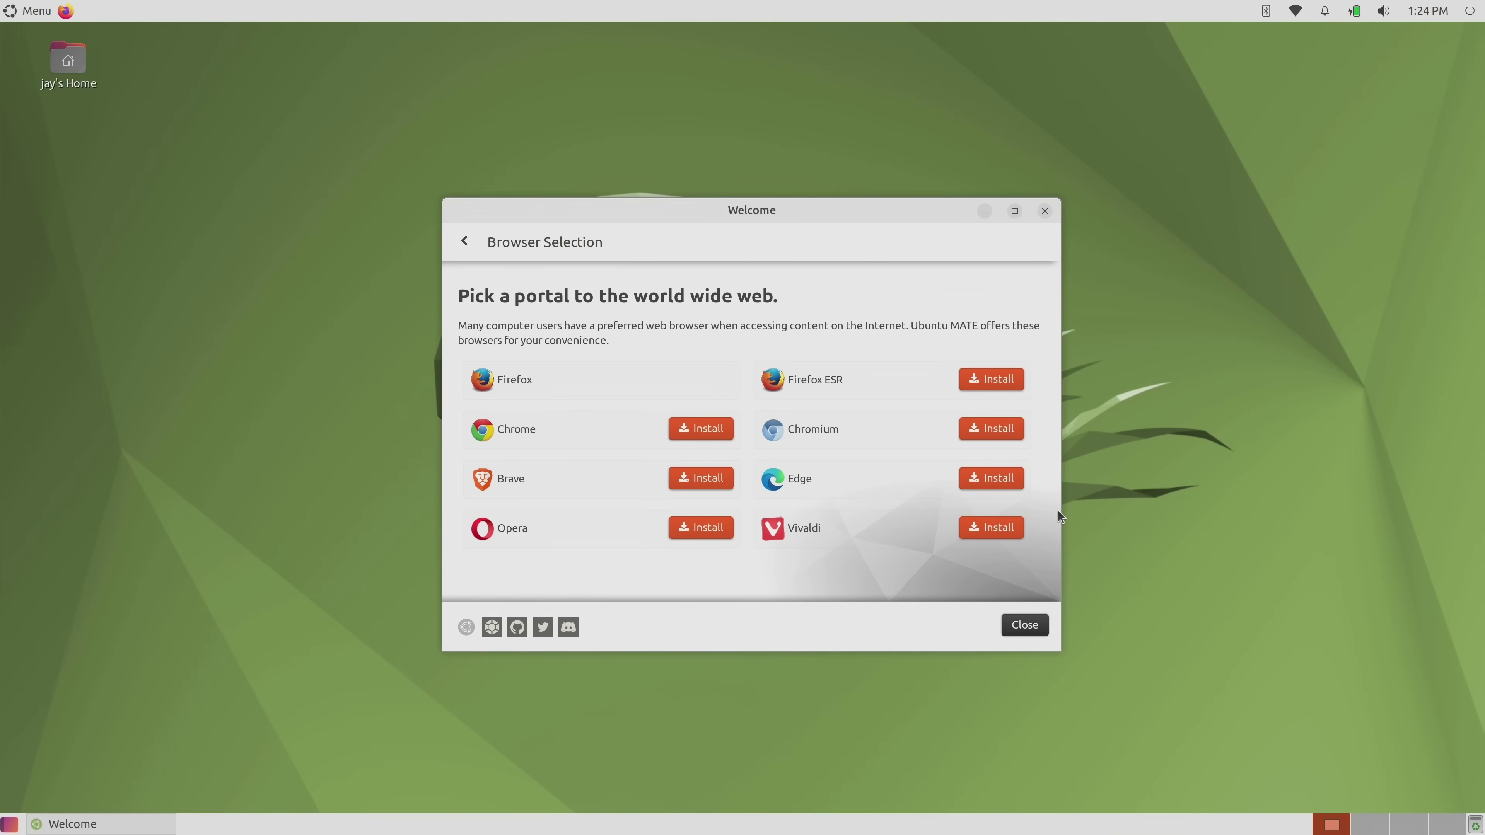
pyautogui.click(716, 432)
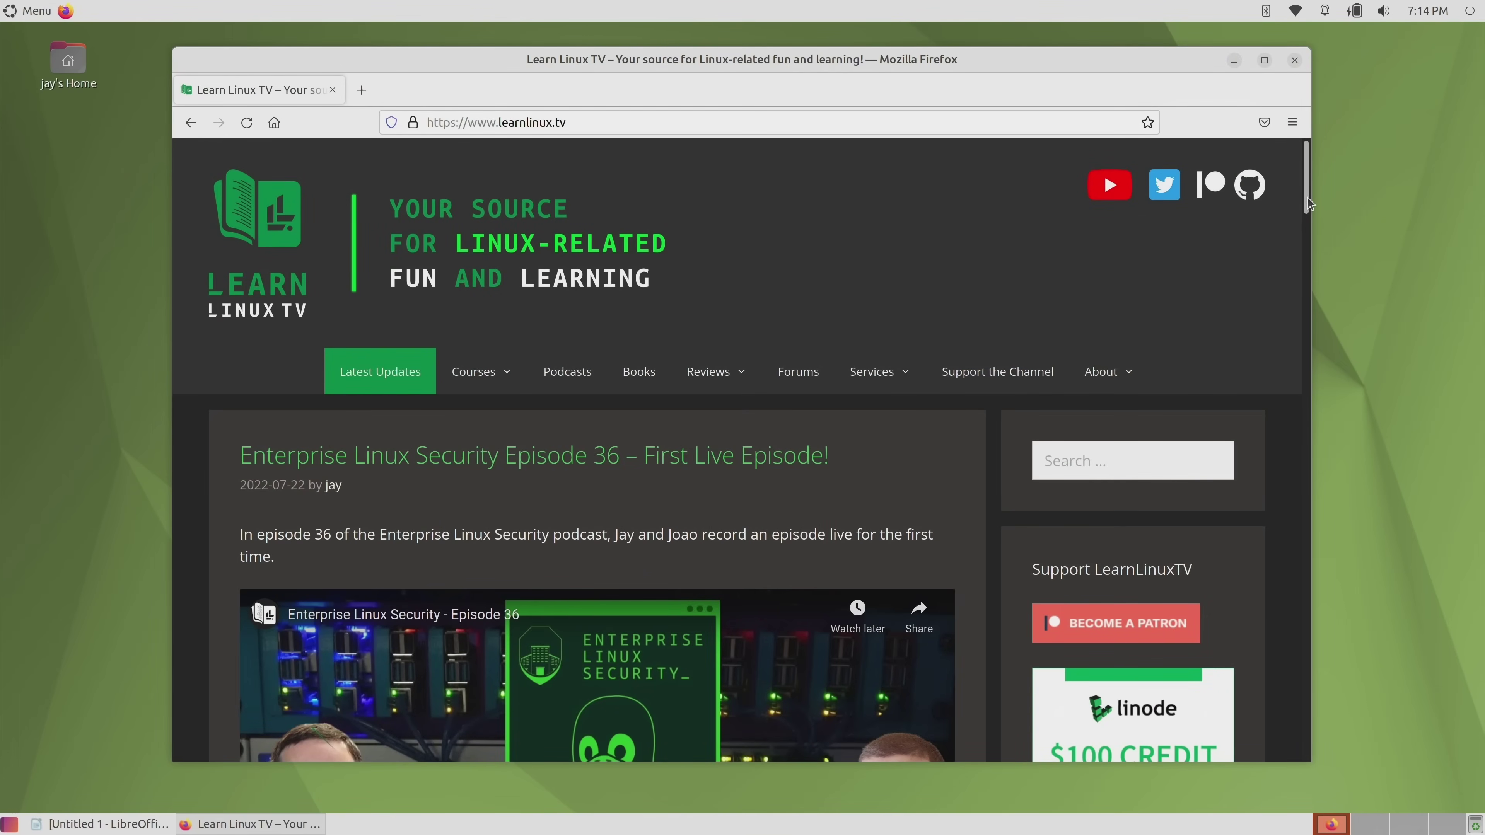
# Scroll the Learn Linux TV page, then go to linuxatemyram.com in Firefox.
pyautogui.moveTo(1307, 197); pyautogui.dragTo(1302, 710)
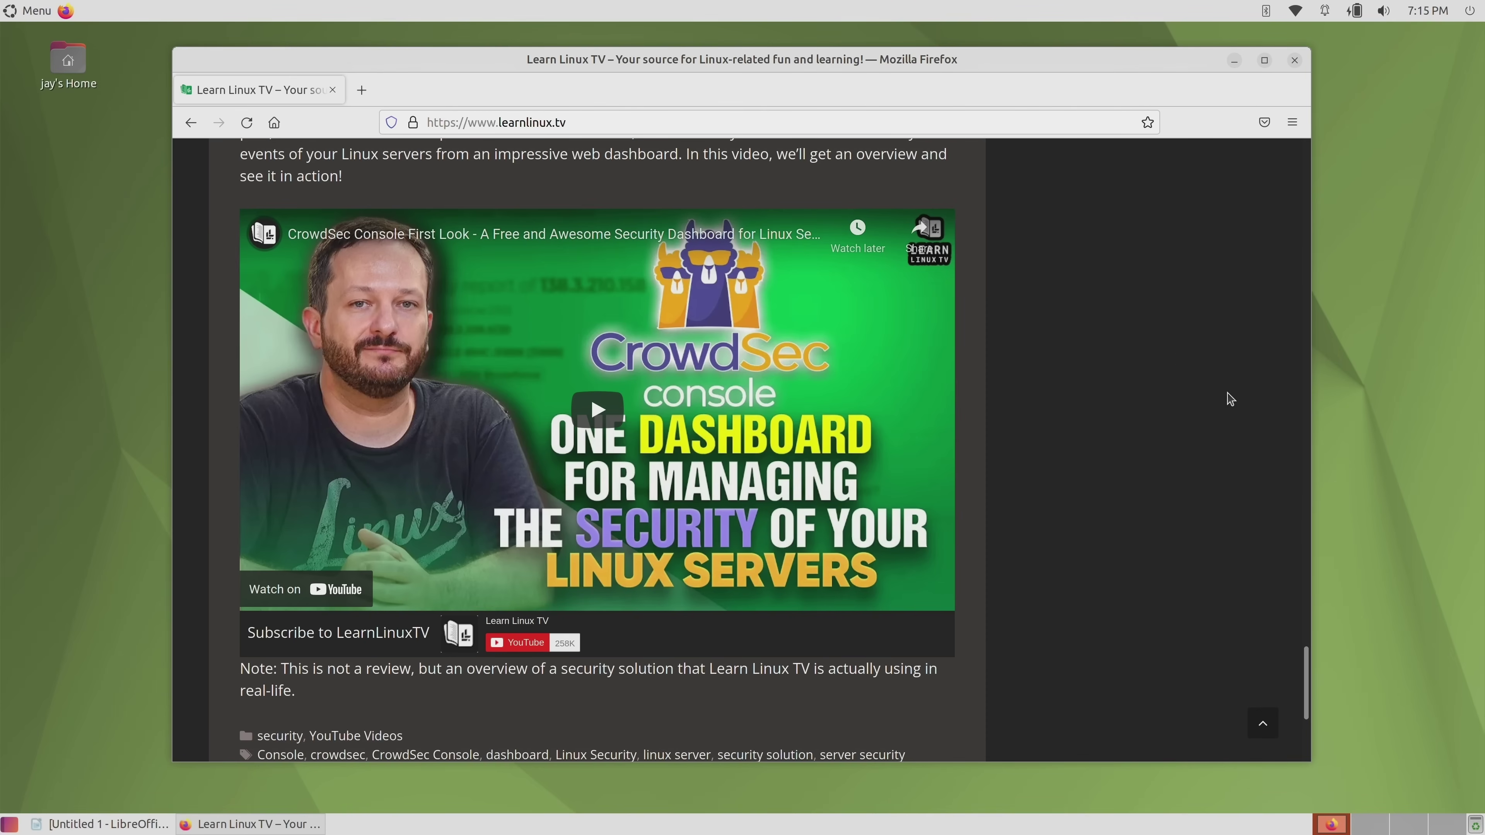
pyautogui.click(996, 124)
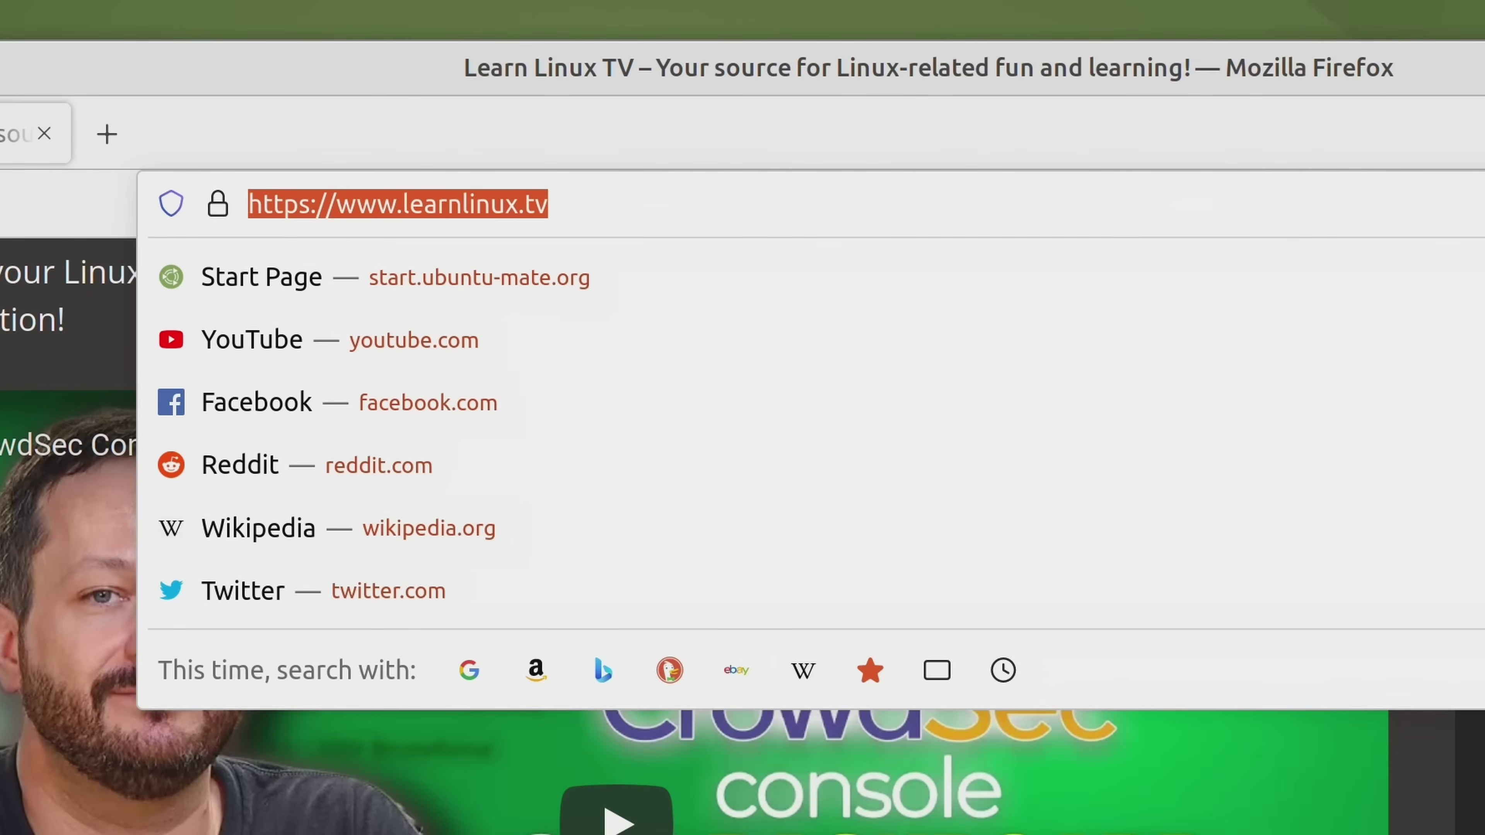
pyautogui.write('linuxatemyram')
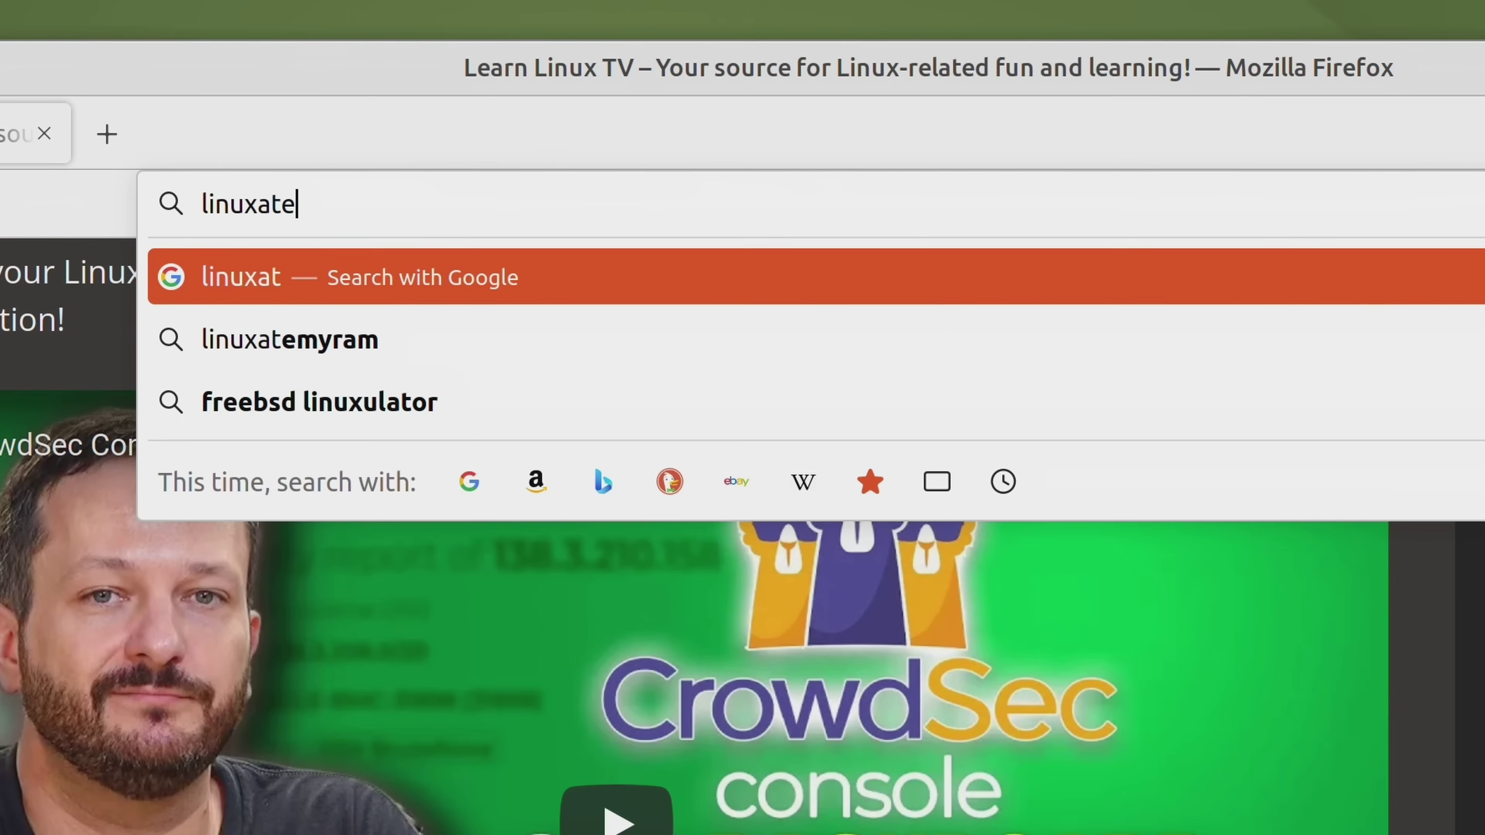
pyautogui.write('.com')
pyautogui.press('Return')
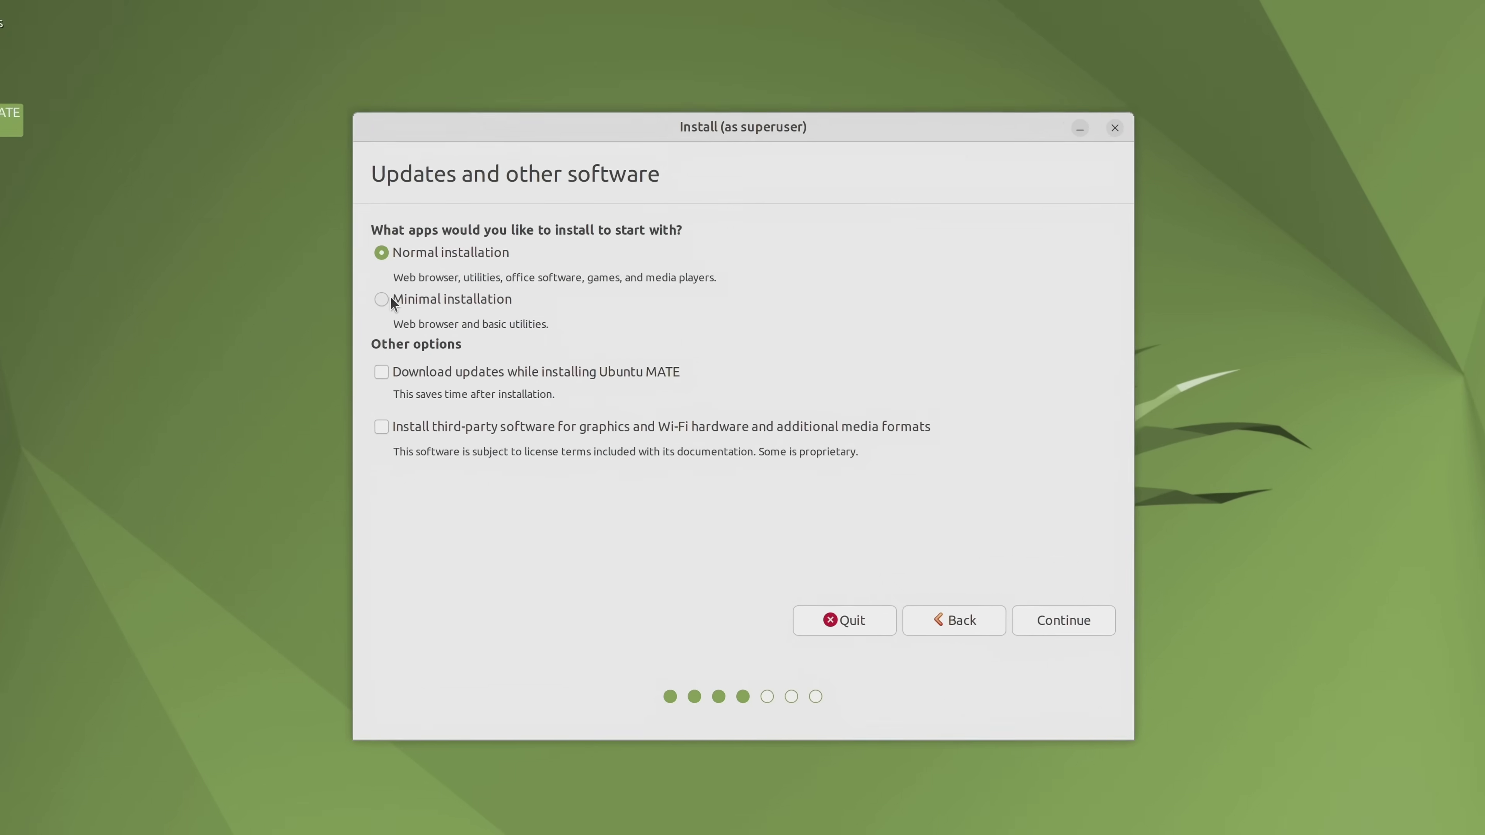
pyautogui.click(433, 321)
pyautogui.click(429, 280)
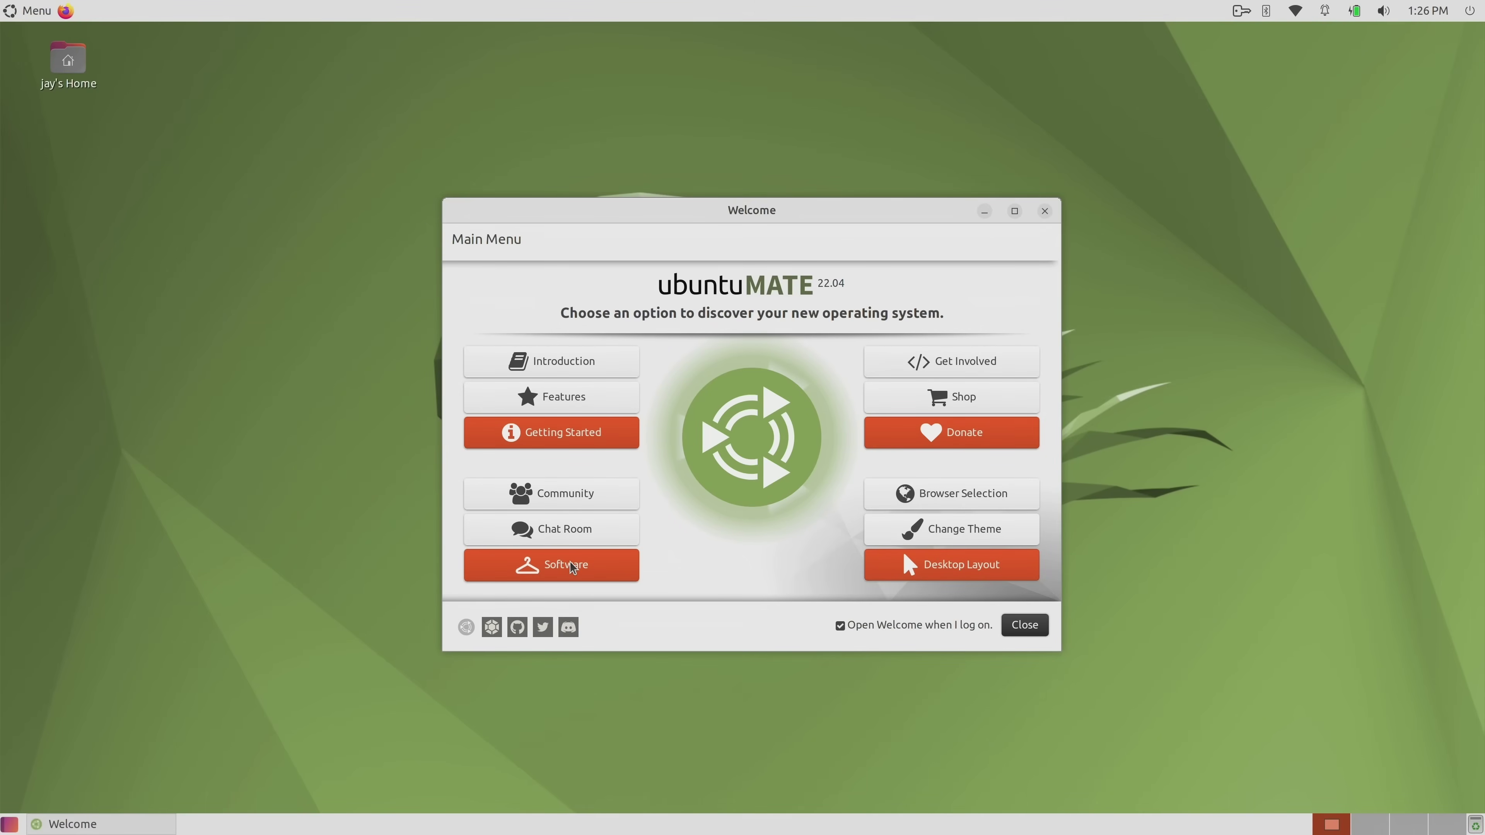
# Queue Steam from Software Boutique's Games category, then show the Sound & Video applications.
pyautogui.click(571, 565)
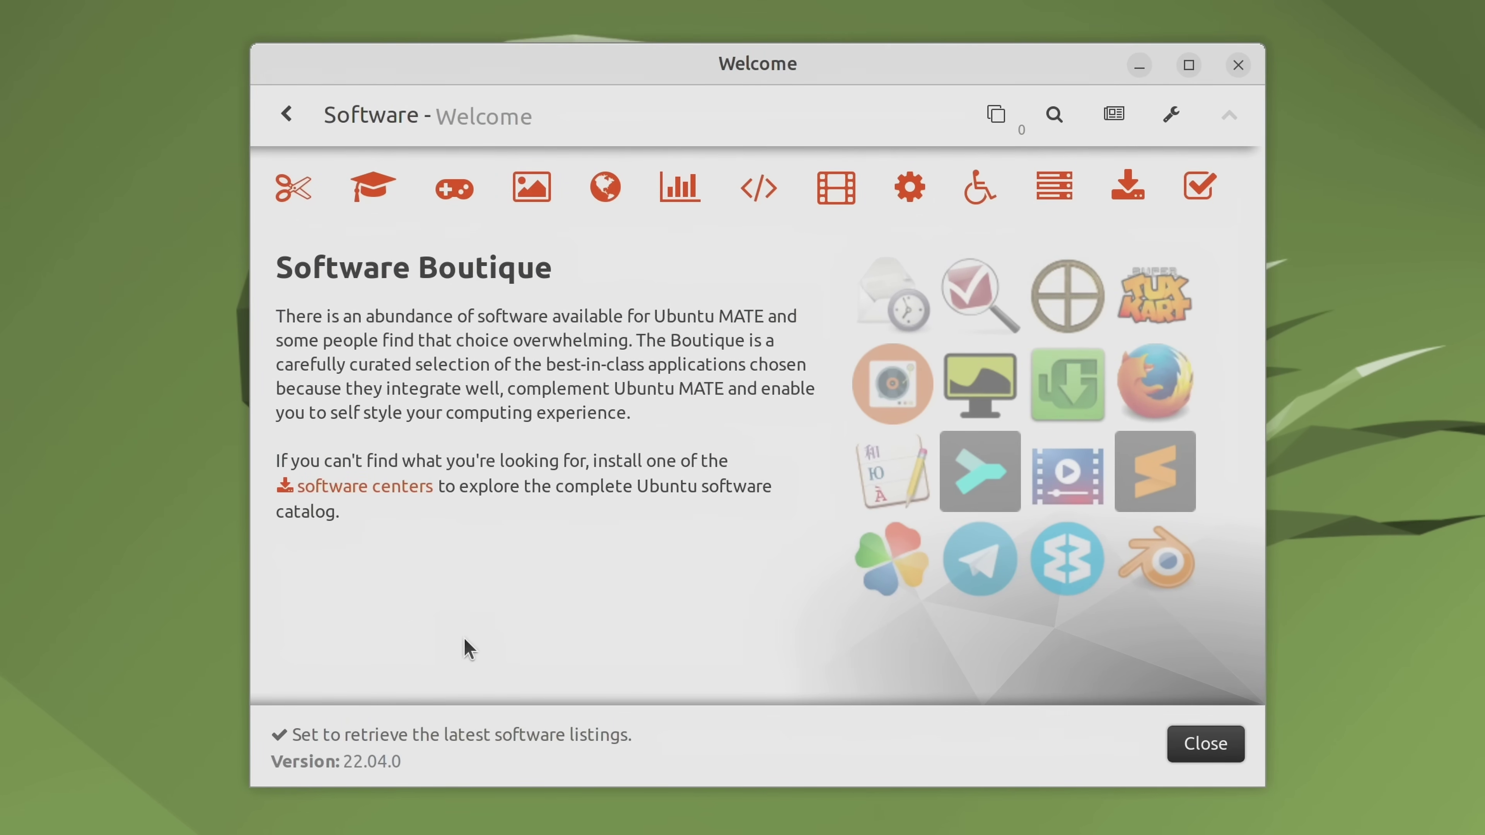
pyautogui.click(459, 204)
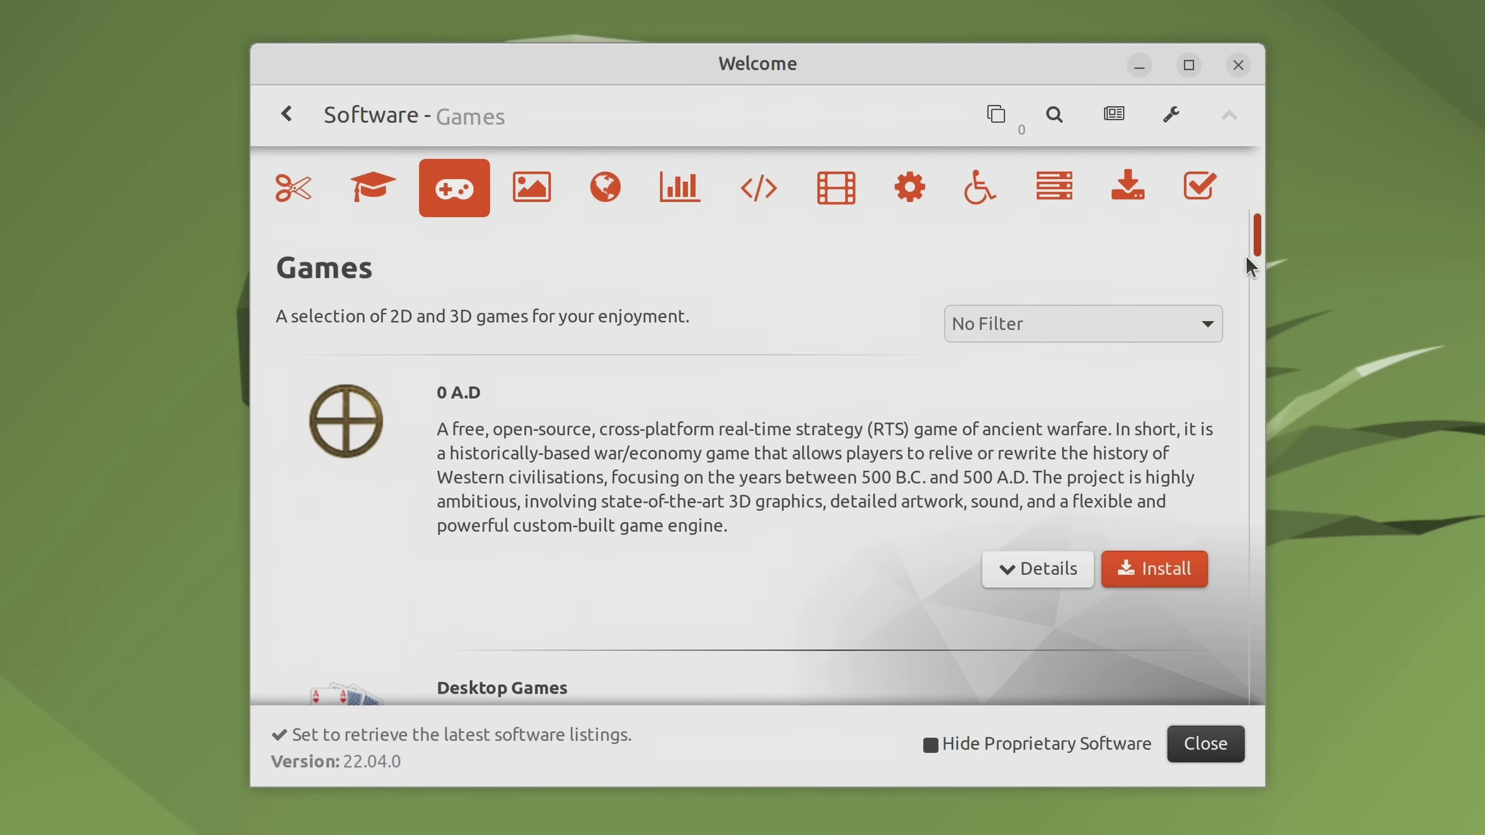
pyautogui.moveTo(1245, 256); pyautogui.dragTo(1259, 587)
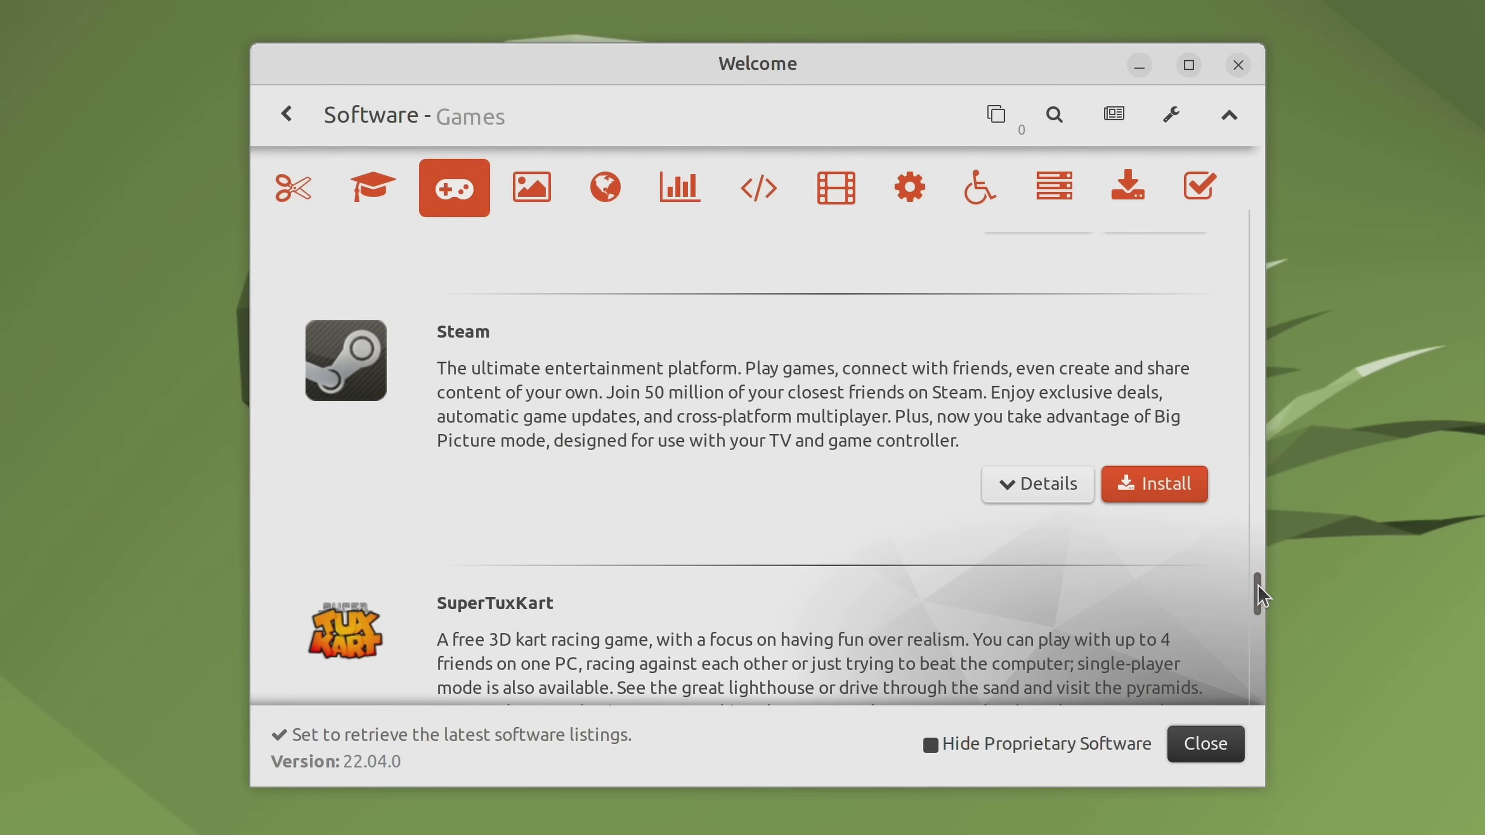
pyautogui.click(1158, 488)
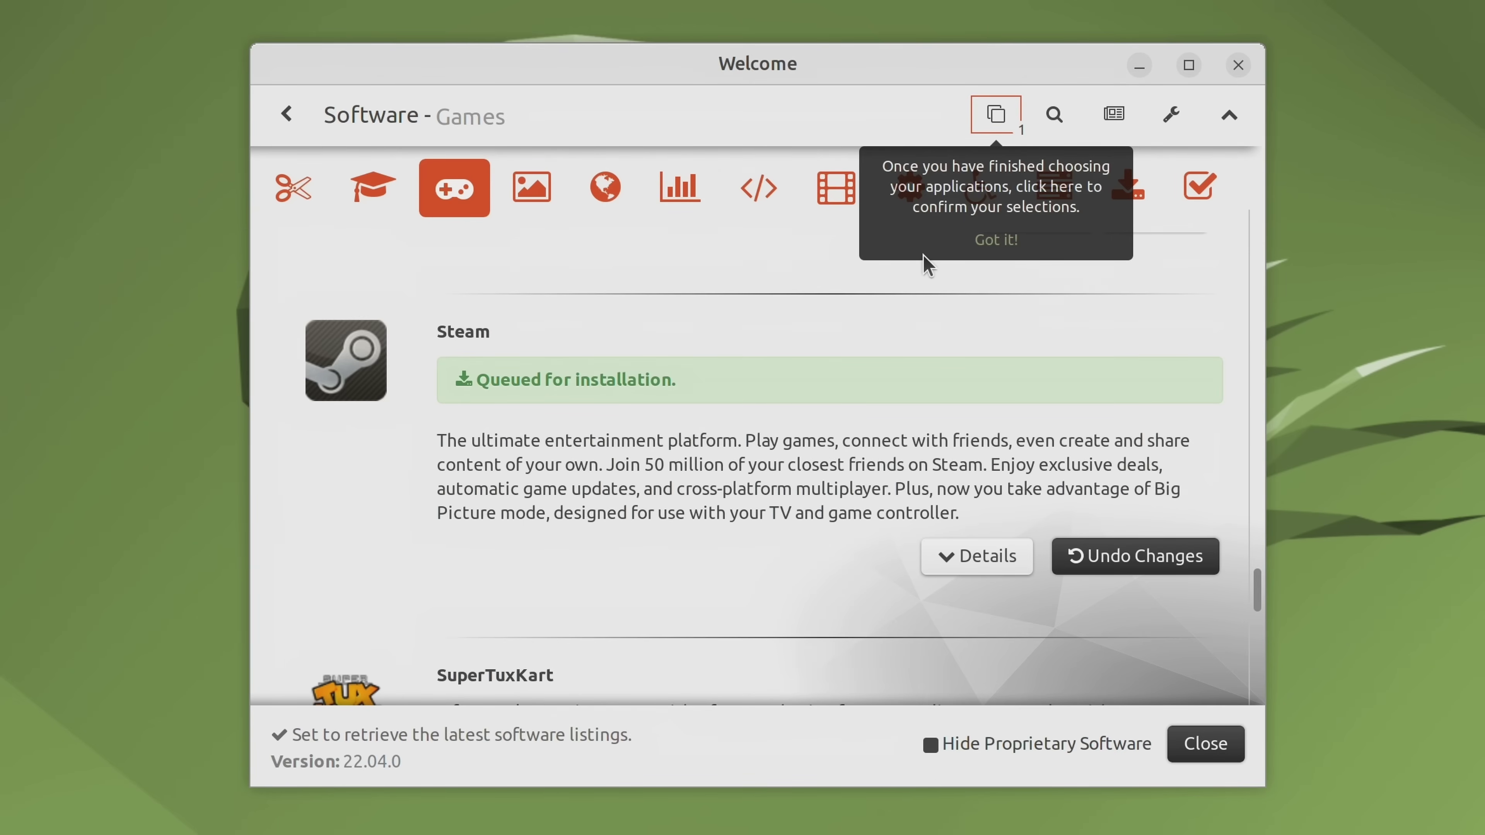
pyautogui.click(987, 241)
pyautogui.click(835, 200)
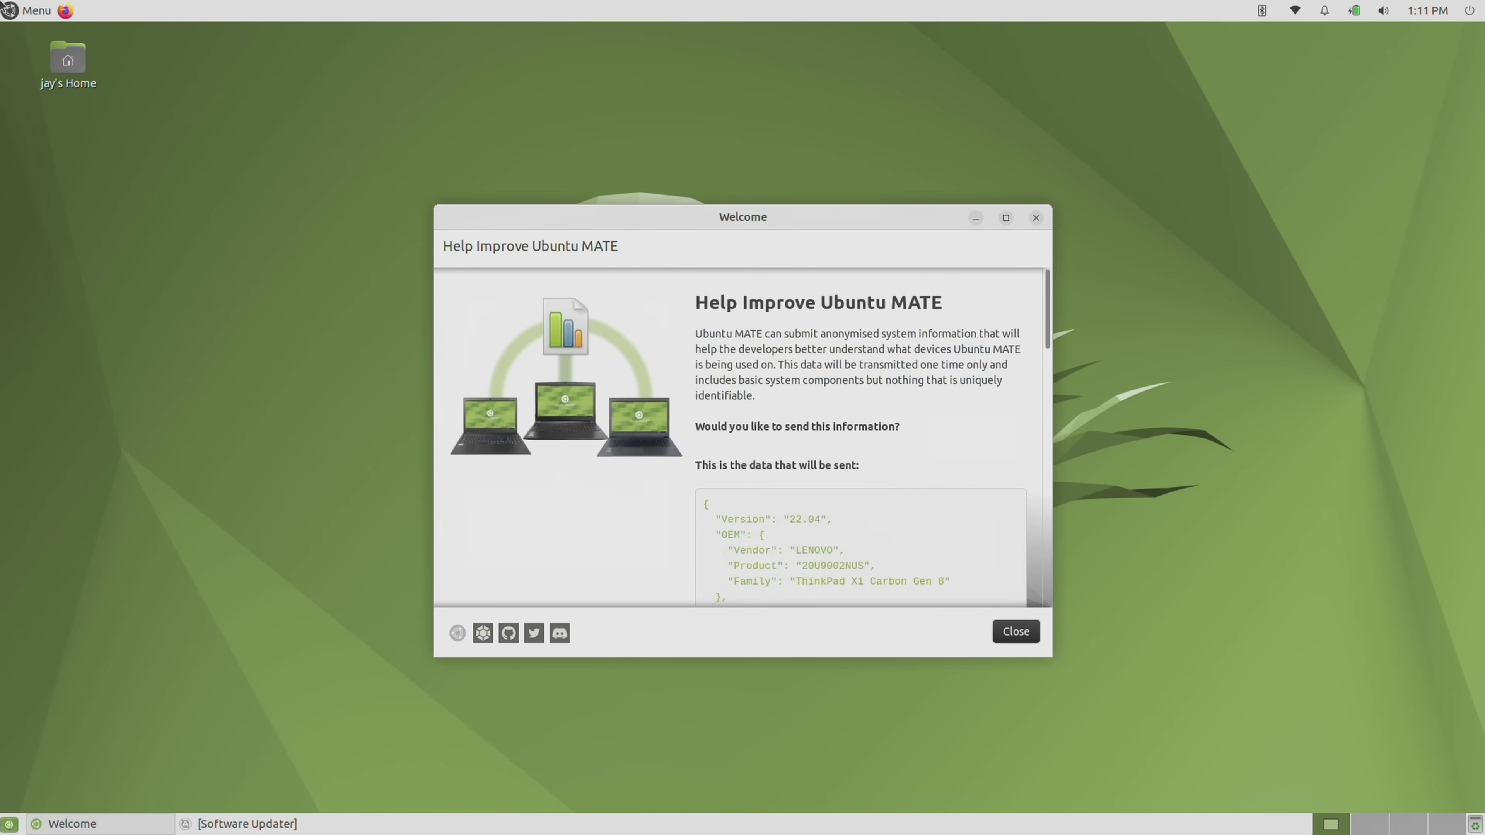
# Open Displays via the 'disp' menu search, stop mirroring, and turn the laptop screen off.
pyautogui.click(35, 10)
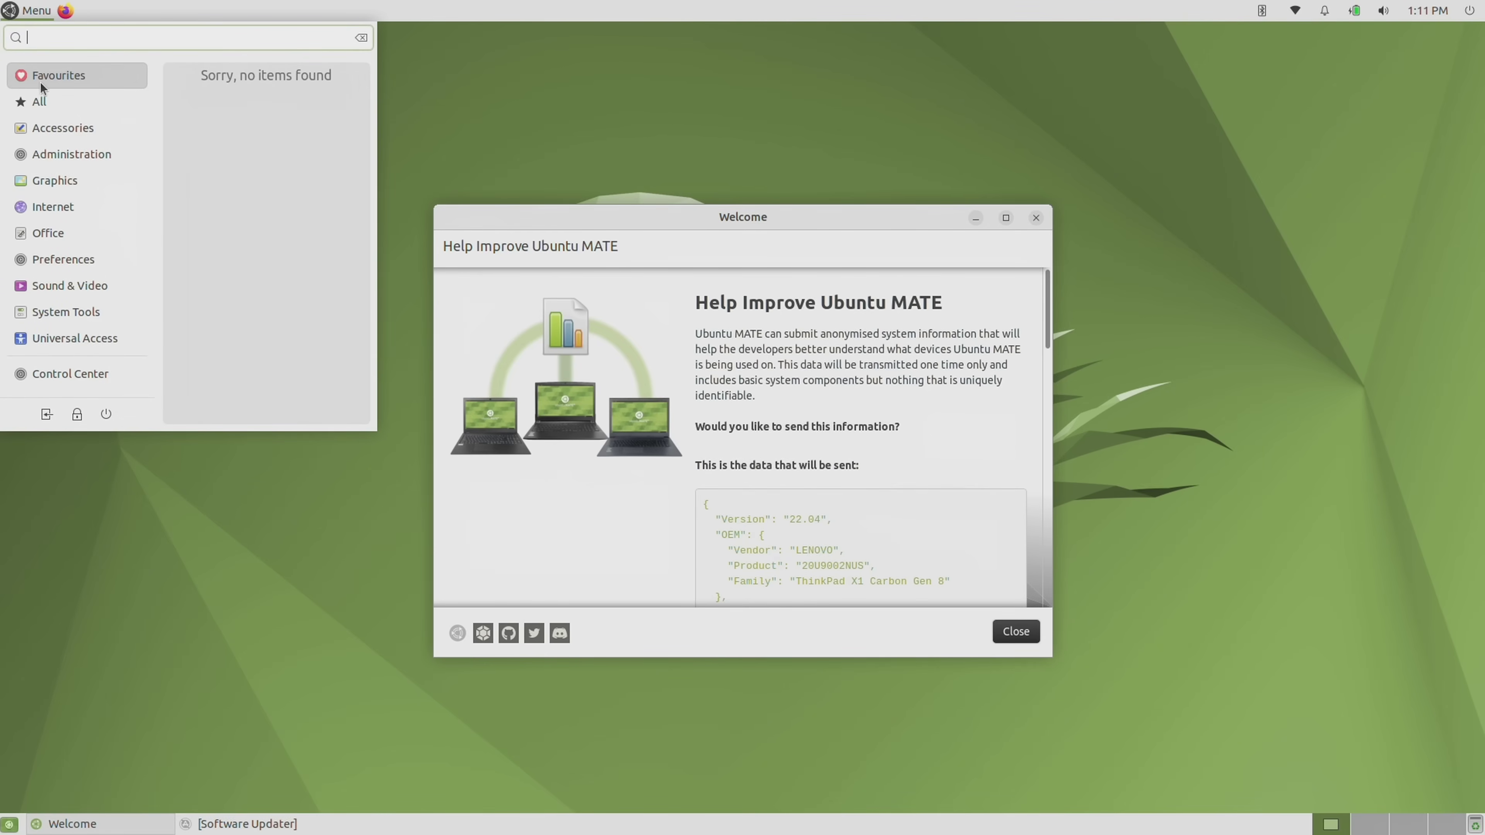
pyautogui.write('disp')
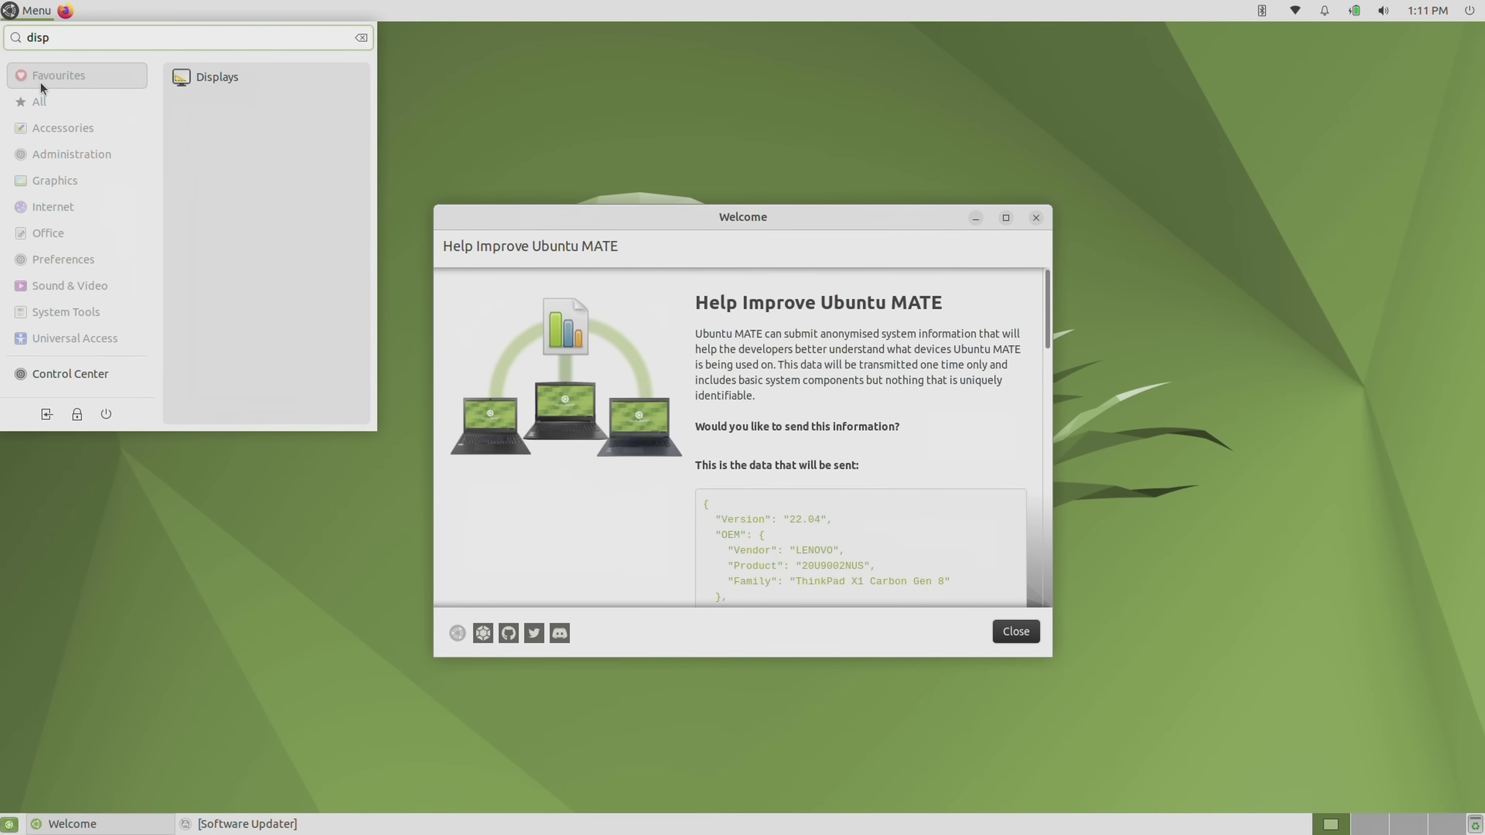
pyautogui.click(220, 79)
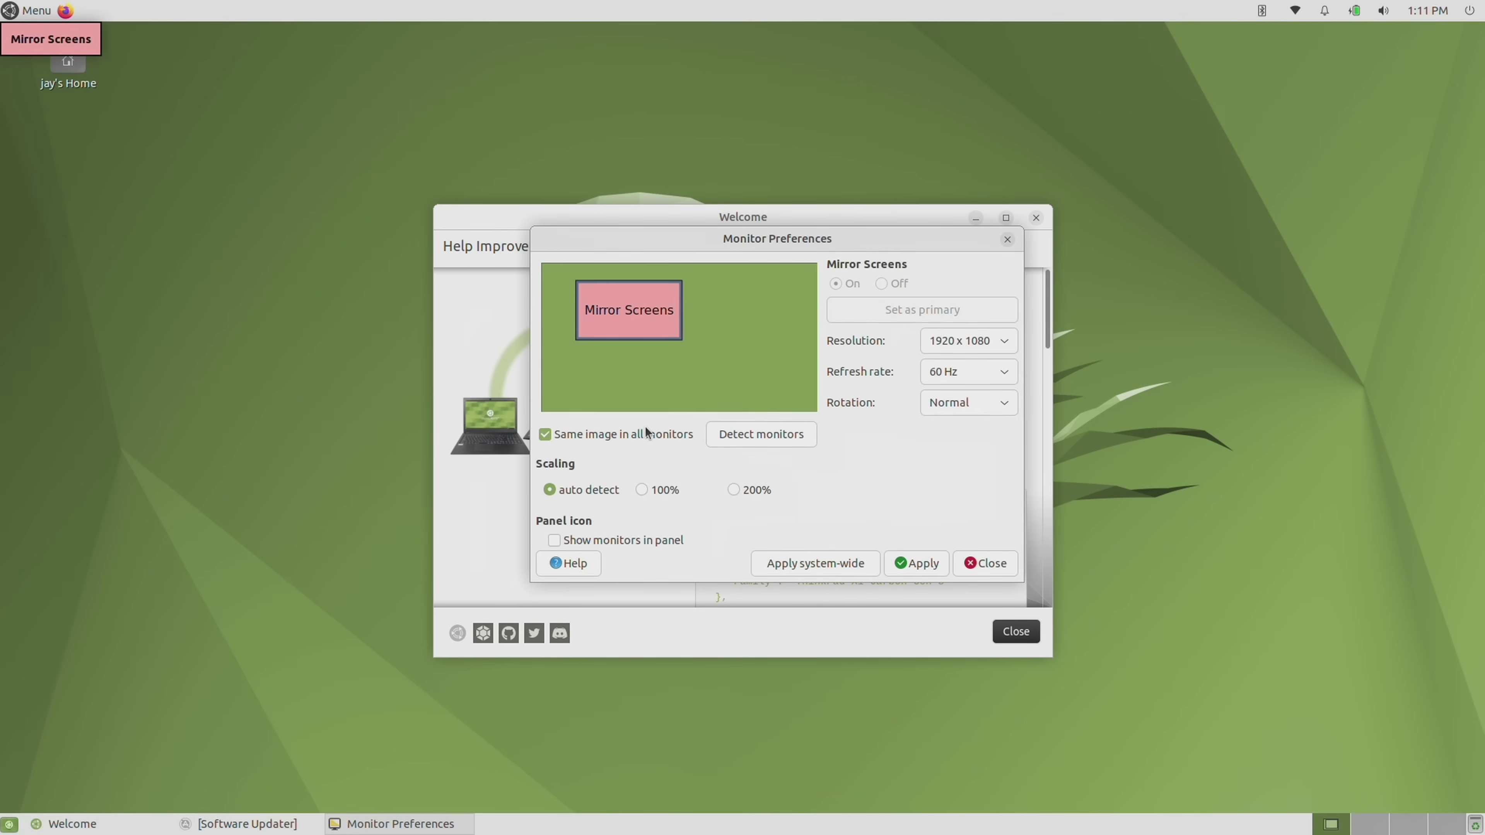
pyautogui.click(647, 432)
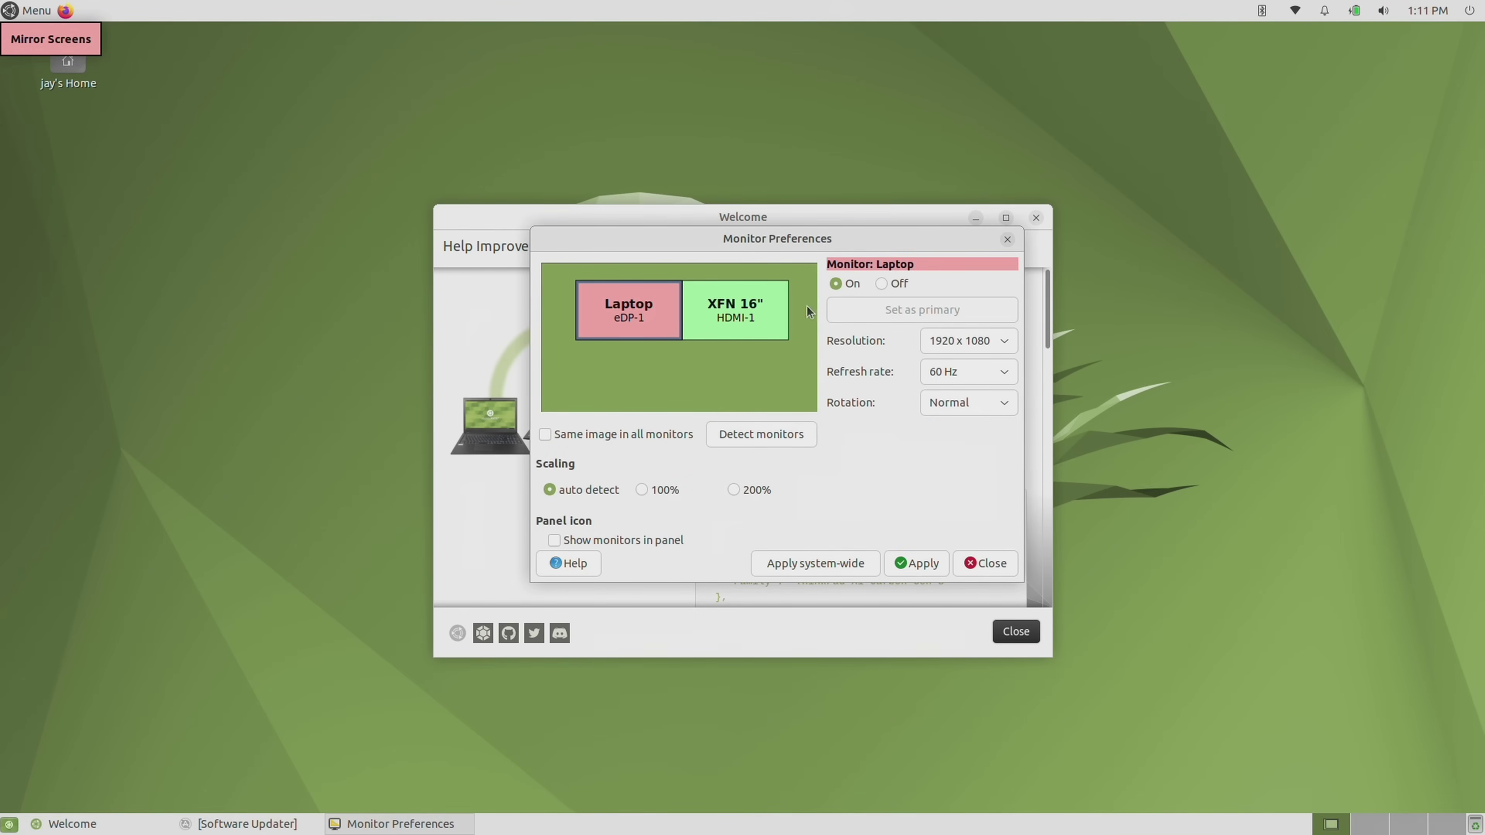
pyautogui.click(881, 284)
# Set the XFN 16" monitor to 3840 x 2160, 30 Hz, 200% scaling, then apply and keep it.
pyautogui.click(726, 320)
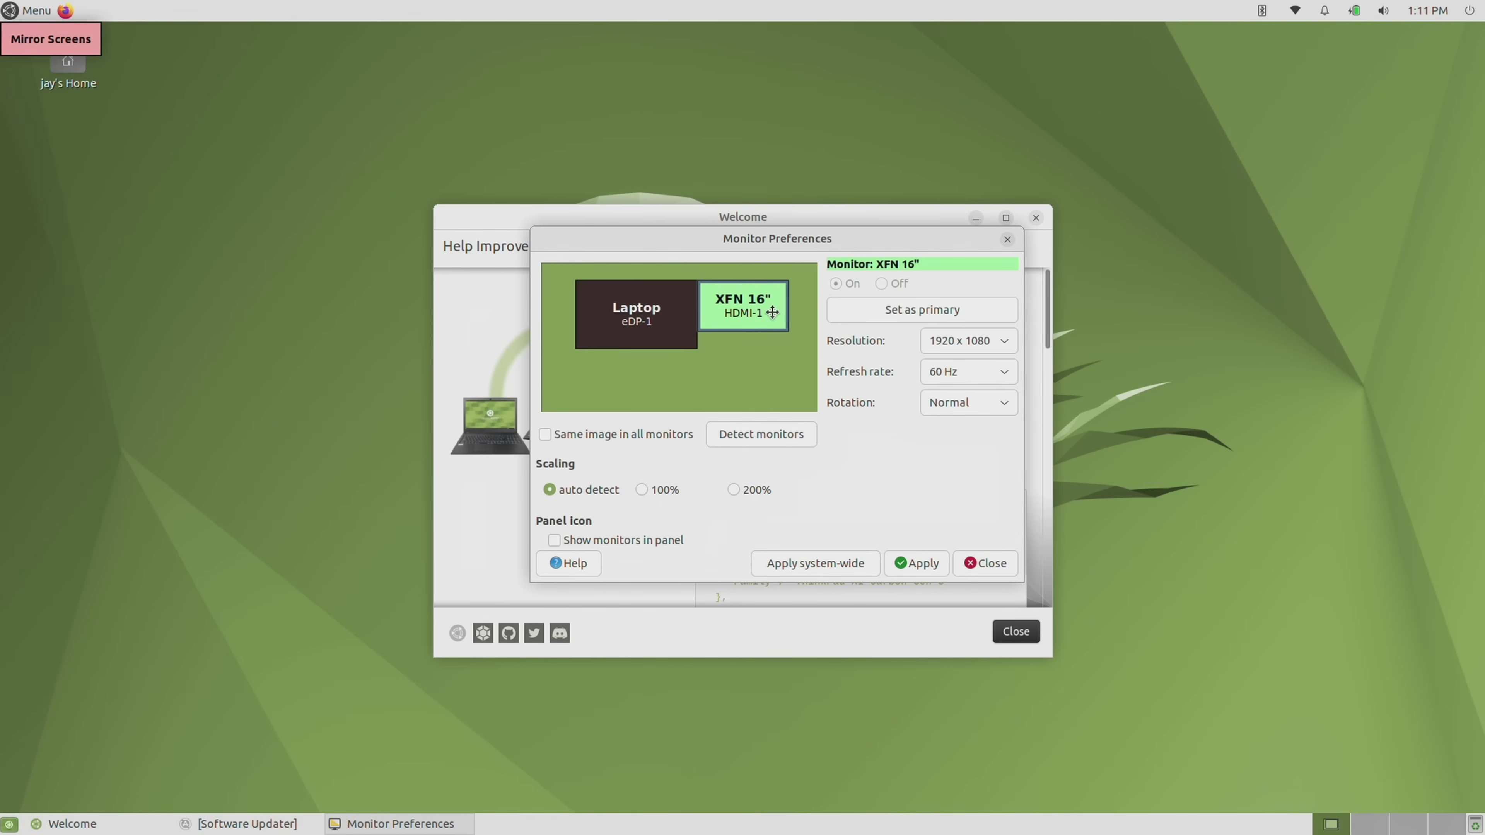
pyautogui.click(971, 344)
pyautogui.click(968, 225)
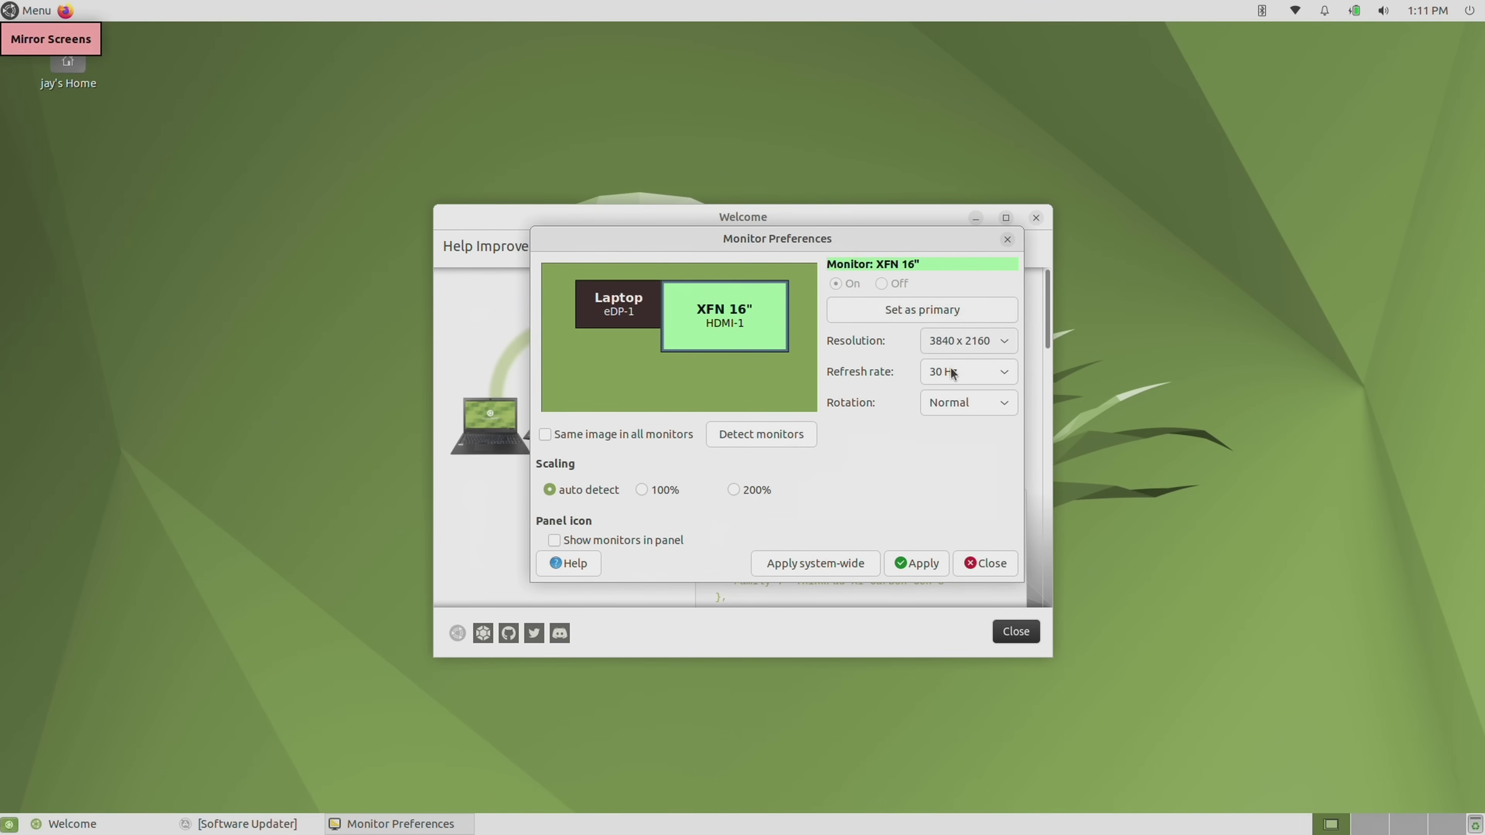
pyautogui.click(953, 375)
pyautogui.click(953, 374)
pyautogui.click(742, 491)
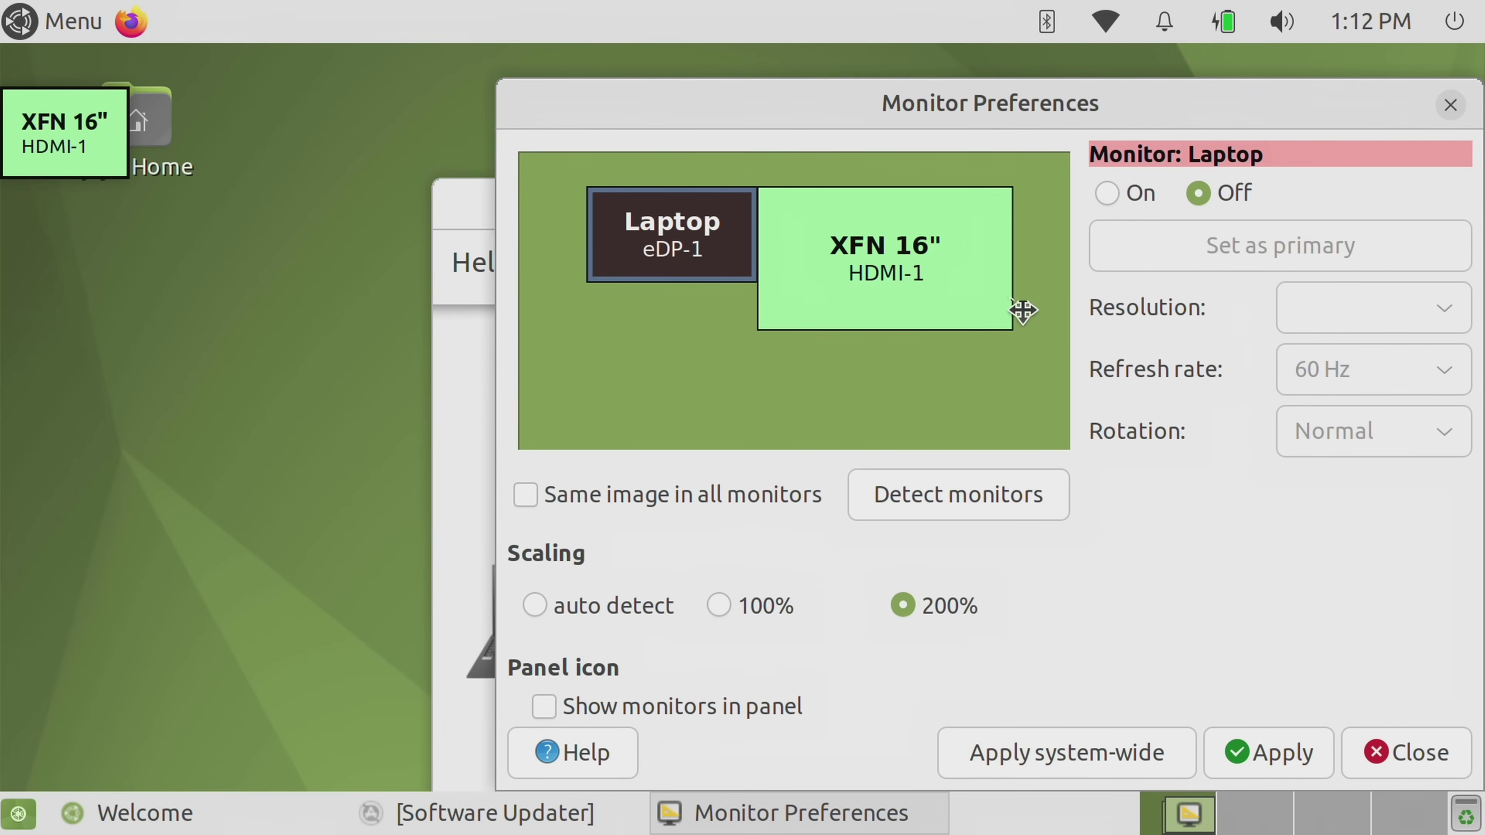
pyautogui.click(945, 281)
pyautogui.click(1269, 753)
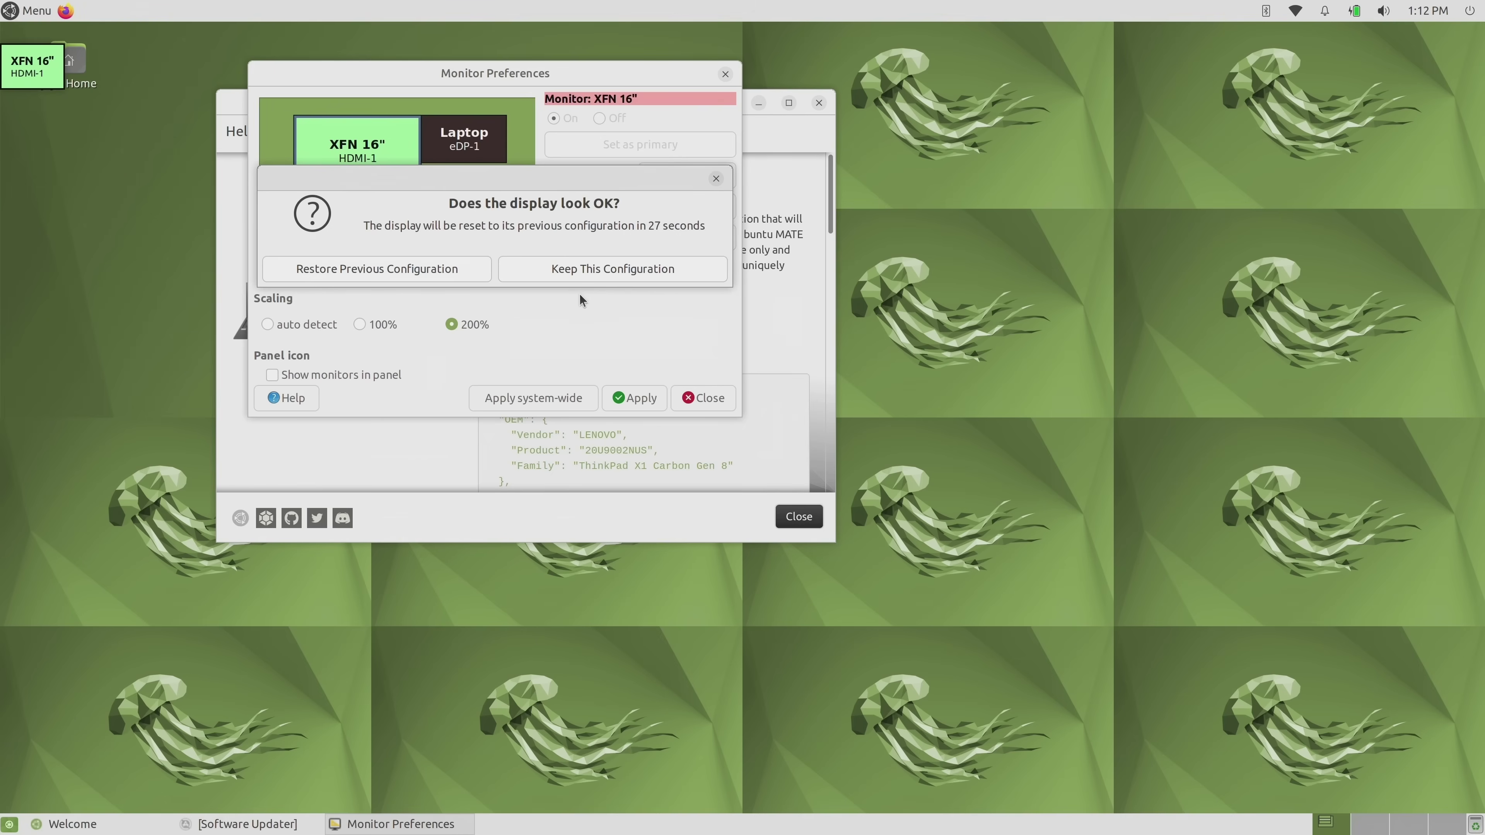
pyautogui.click(574, 271)
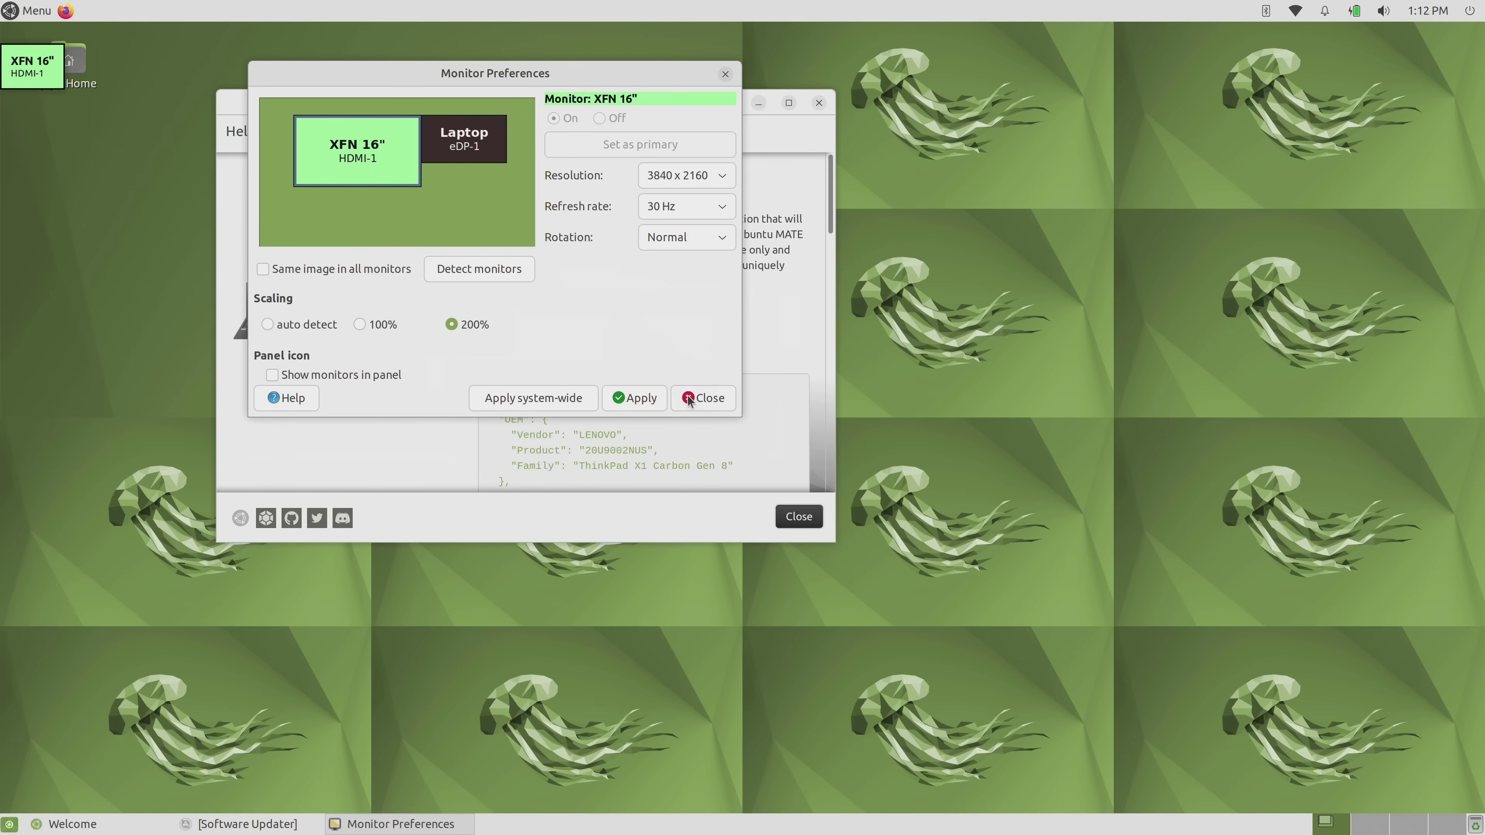
# Keep the new display configuration, close Monitor Preferences, and centre the Welcome window.
pyautogui.click(705, 398)
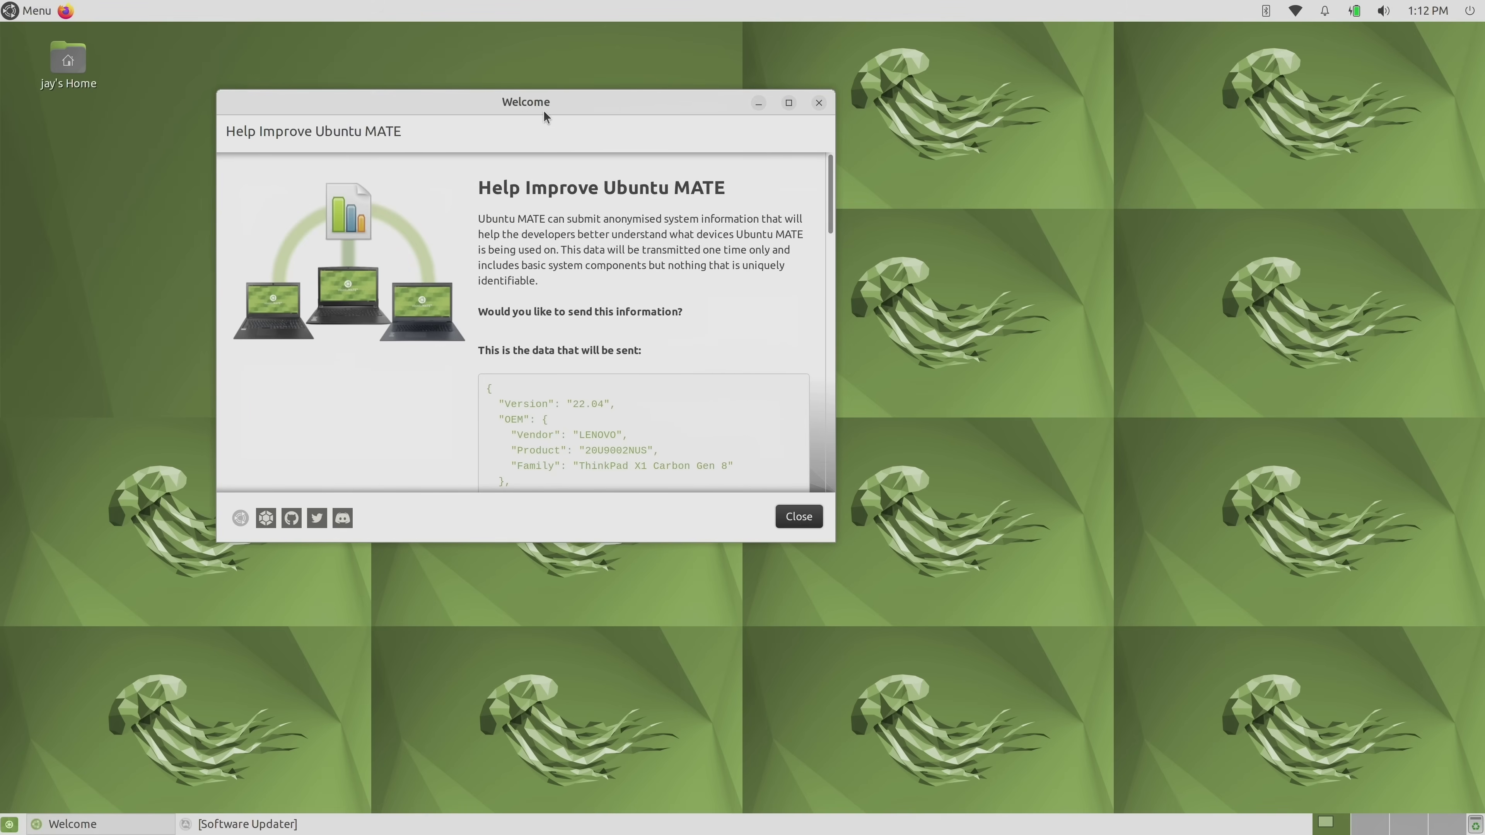
pyautogui.moveTo(543, 111); pyautogui.dragTo(847, 244)
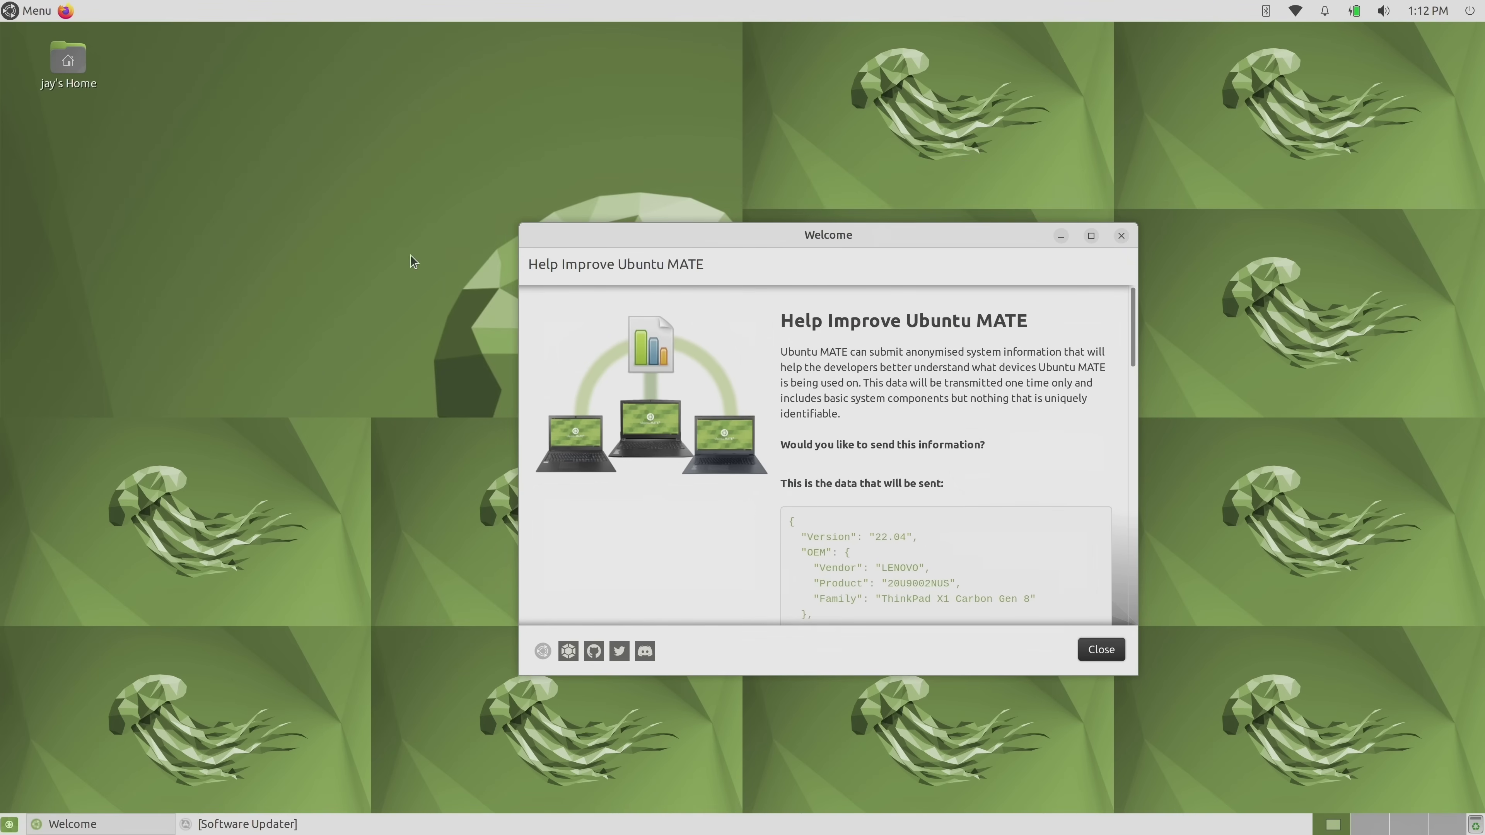
pyautogui.rightClick(158, 220)
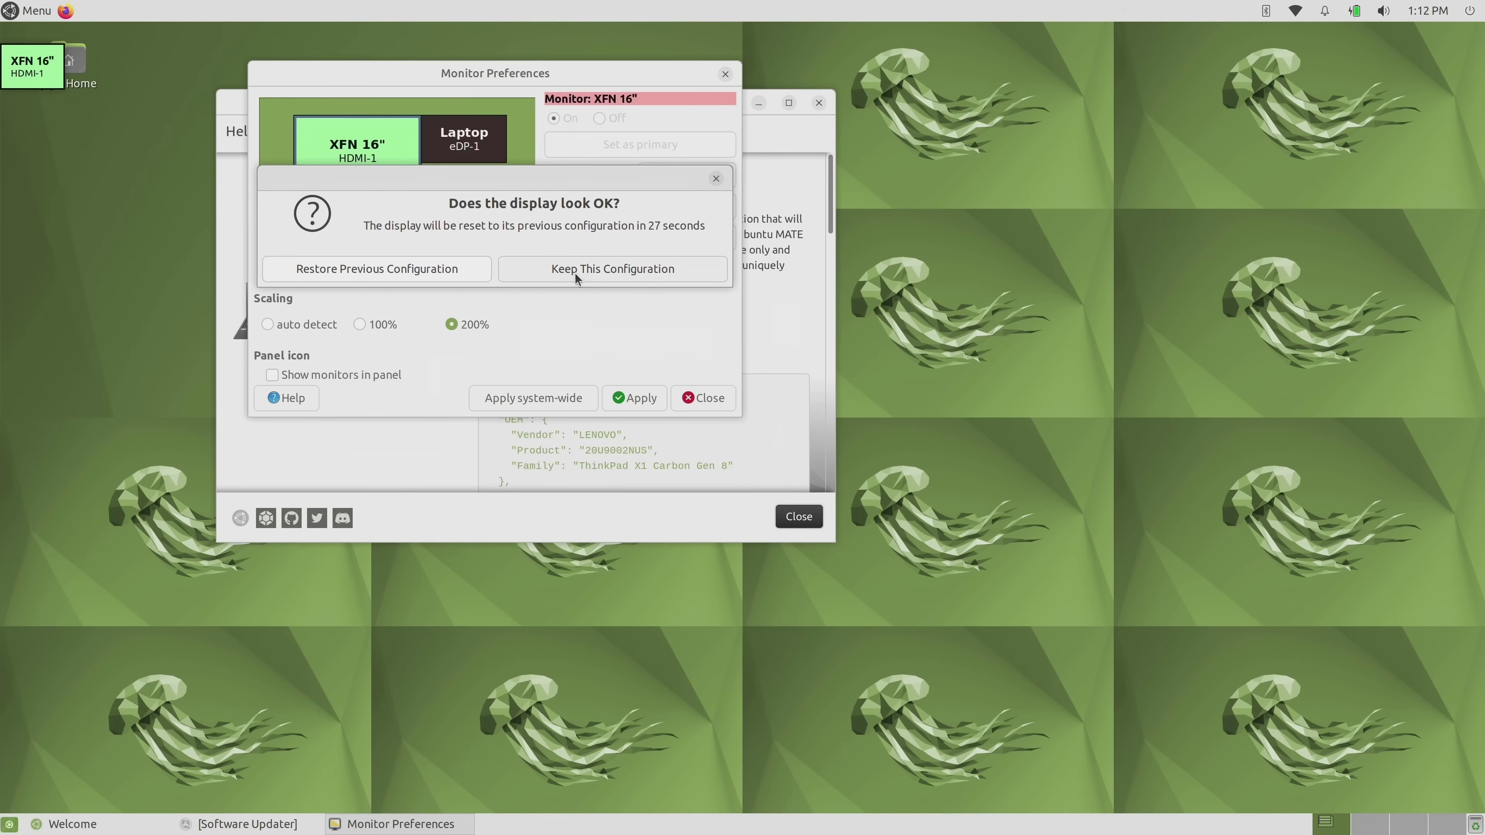
pyautogui.click(576, 273)
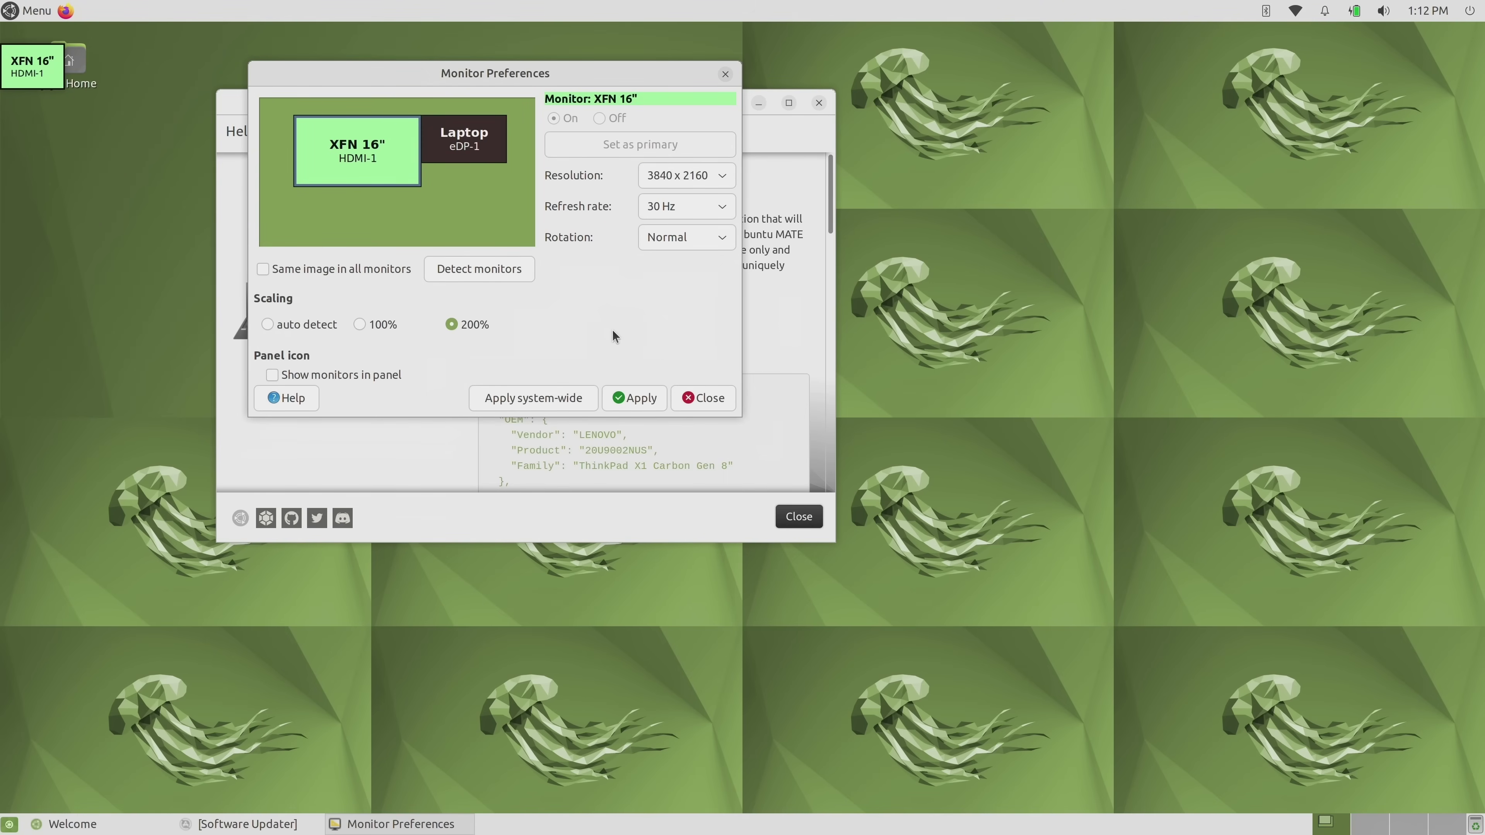
pyautogui.click(706, 398)
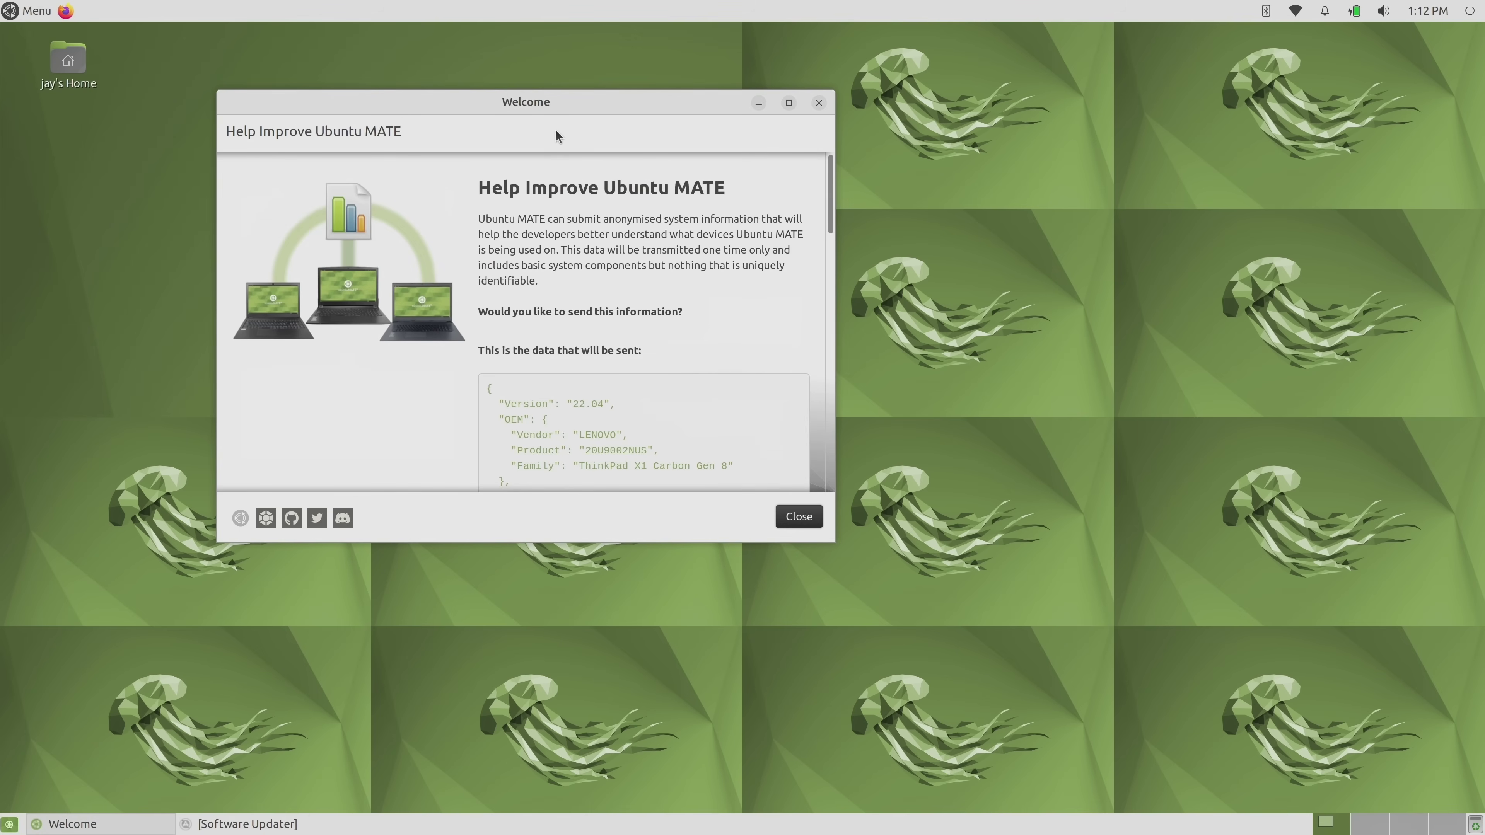
pyautogui.moveTo(553, 104); pyautogui.dragTo(846, 237)
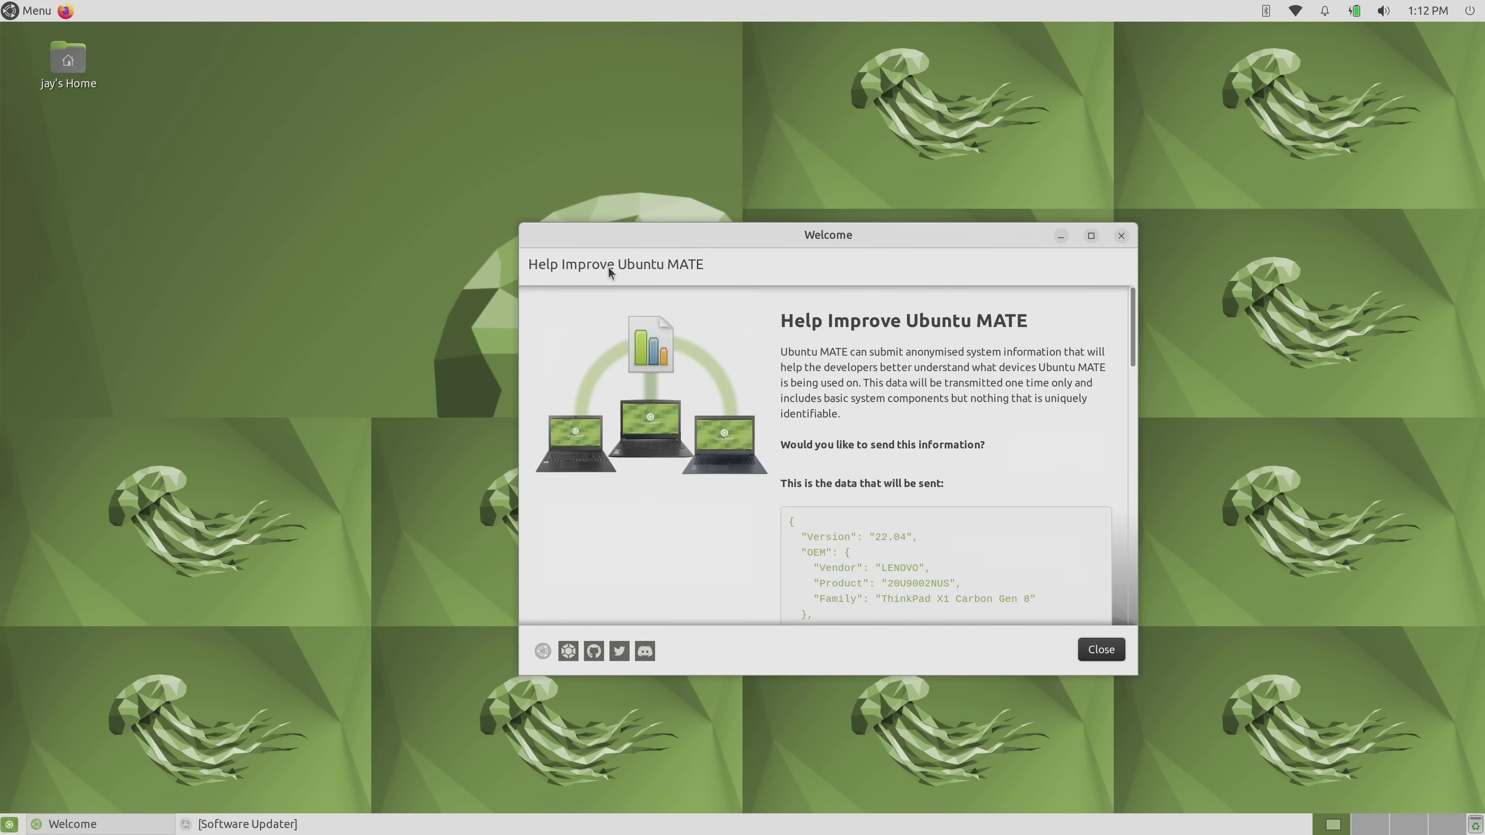
# Preview the grey jellyfish and blue ocean wallpapers, then keep green jellyfish with Stretch style.
pyautogui.rightClick(157, 220)
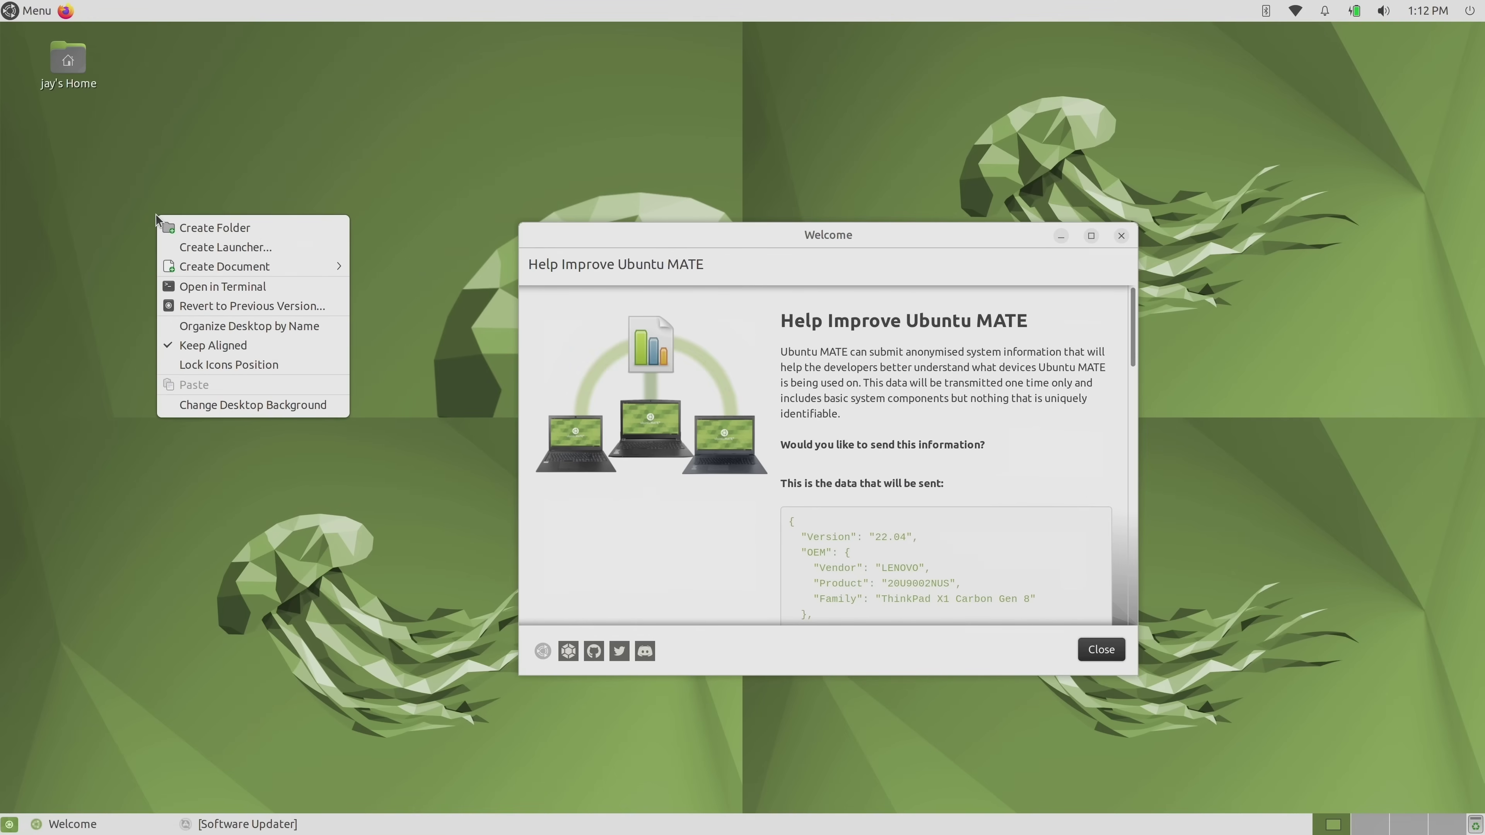
pyautogui.click(230, 403)
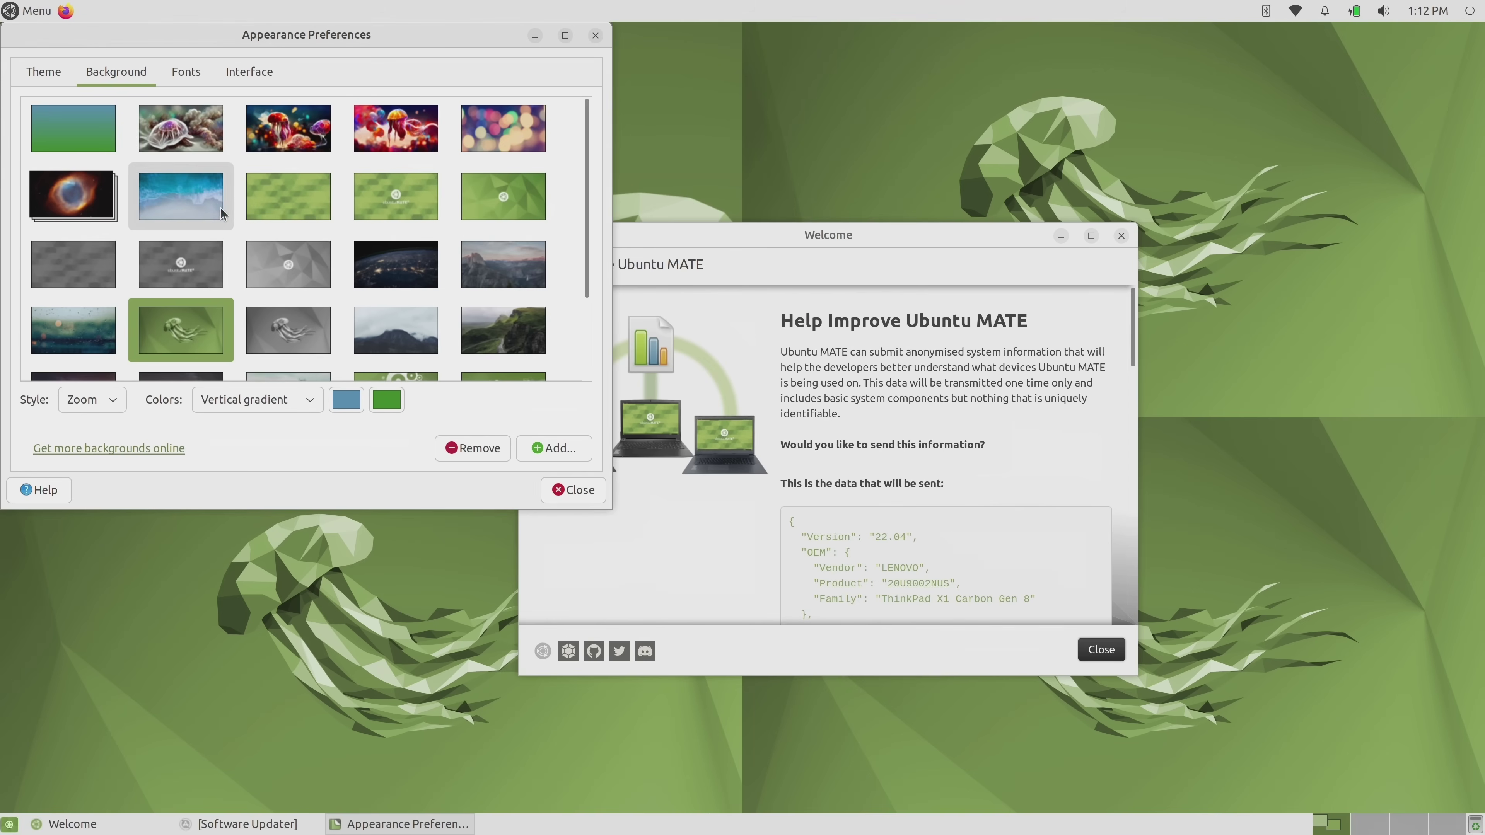
pyautogui.click(304, 343)
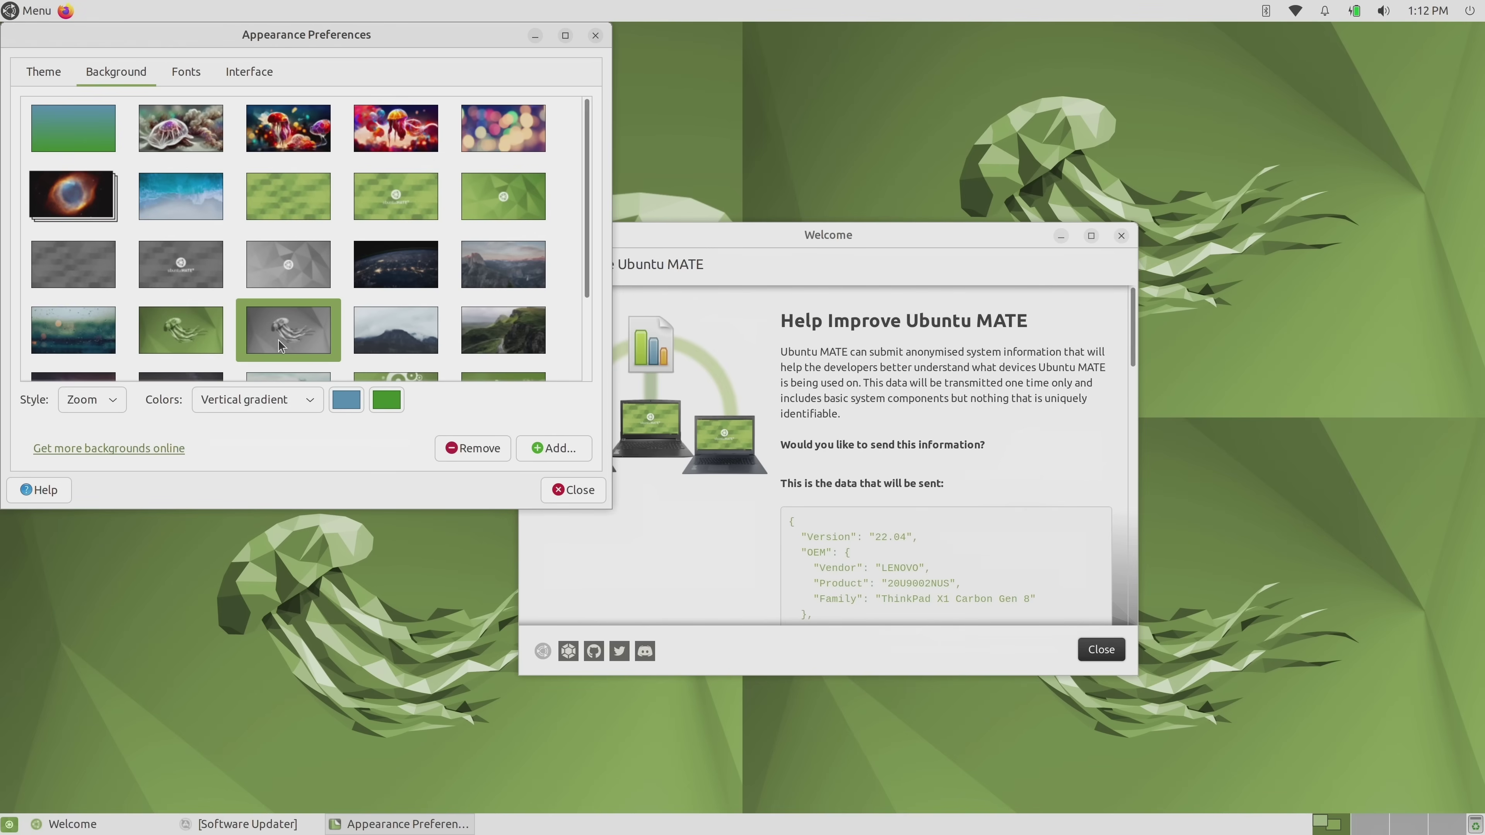
pyautogui.click(190, 339)
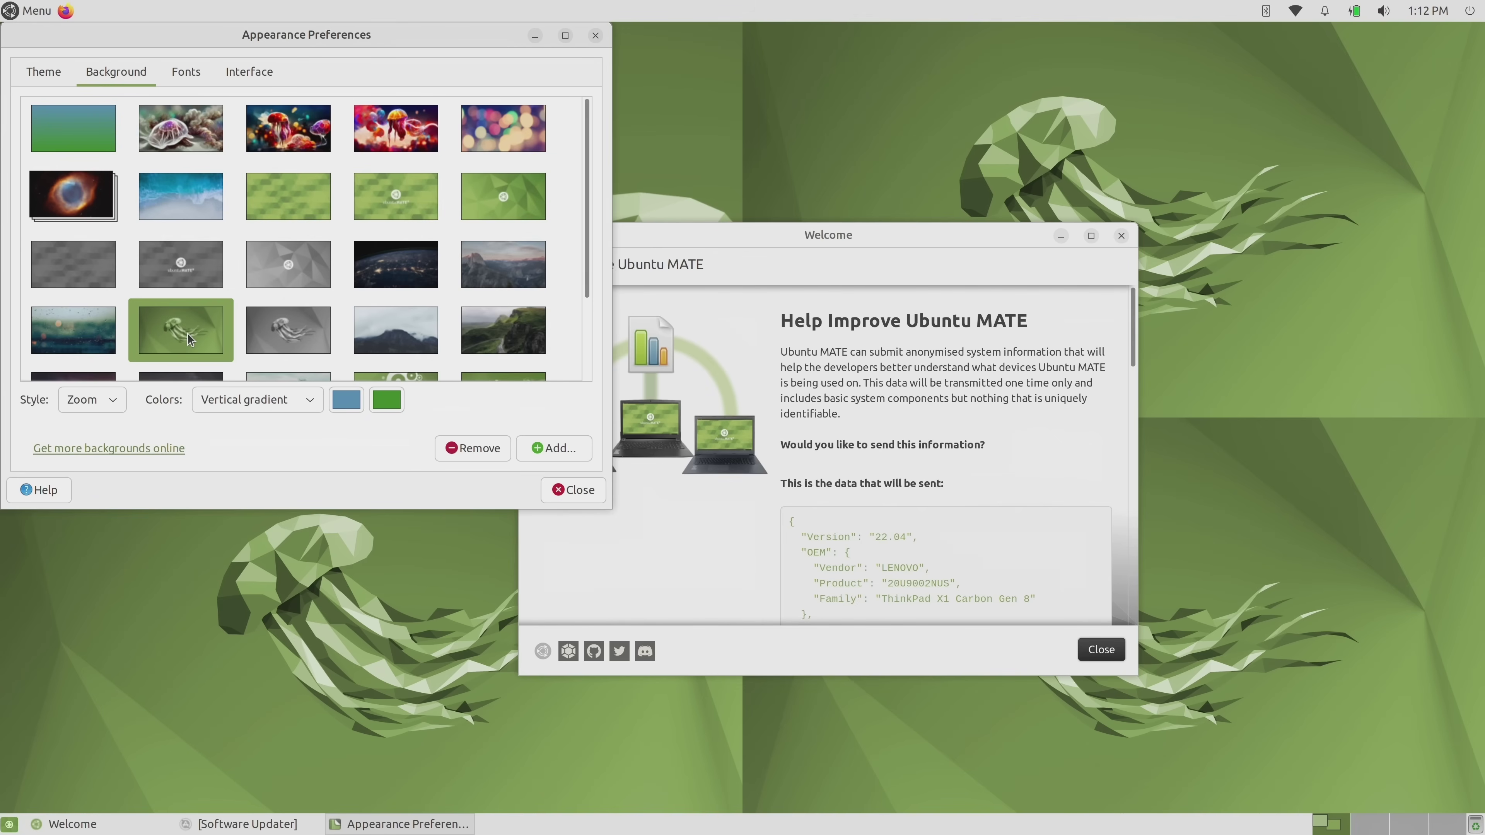
pyautogui.click(177, 212)
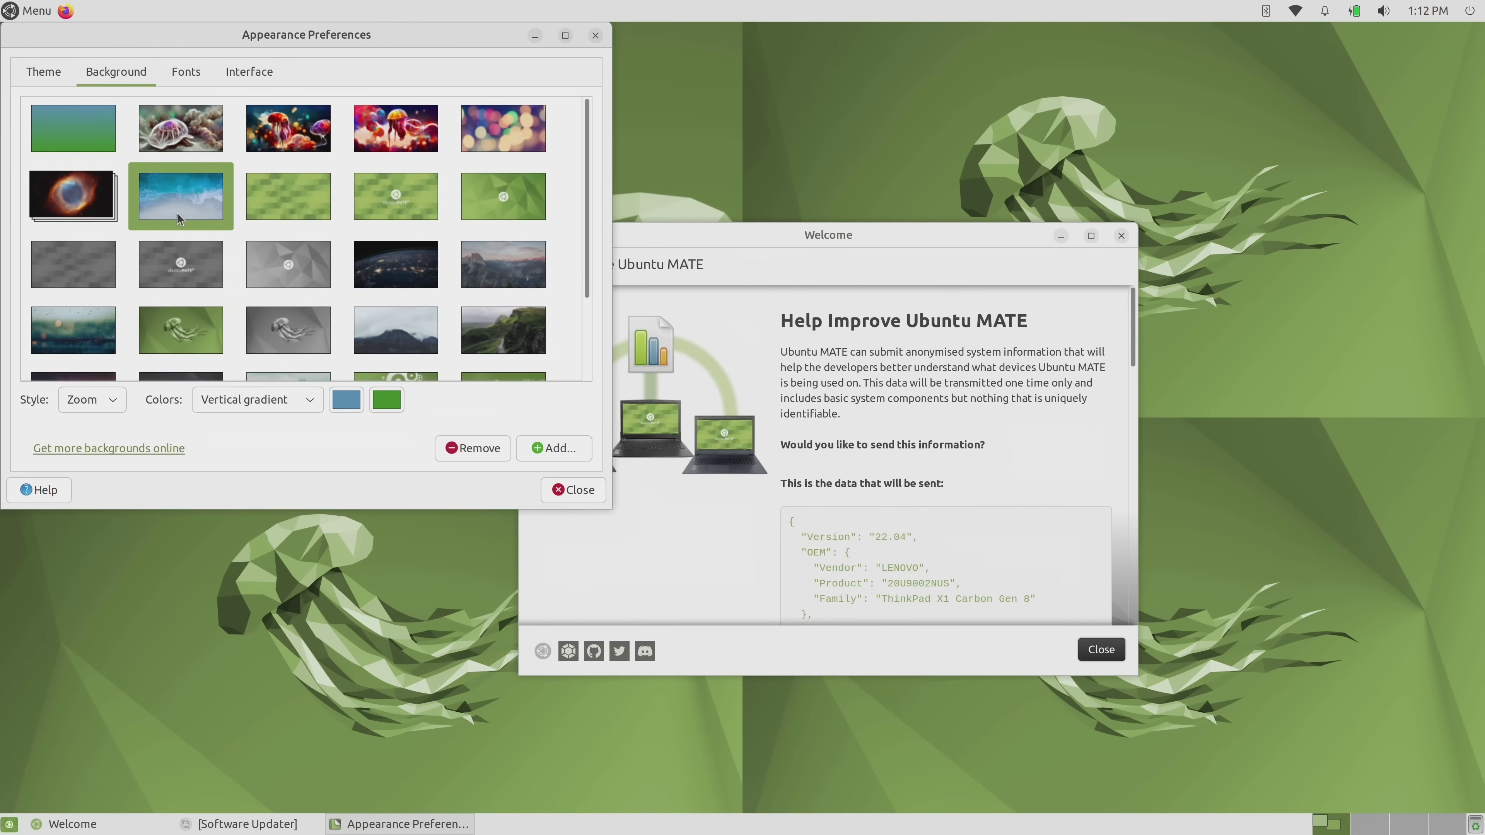
pyautogui.click(183, 326)
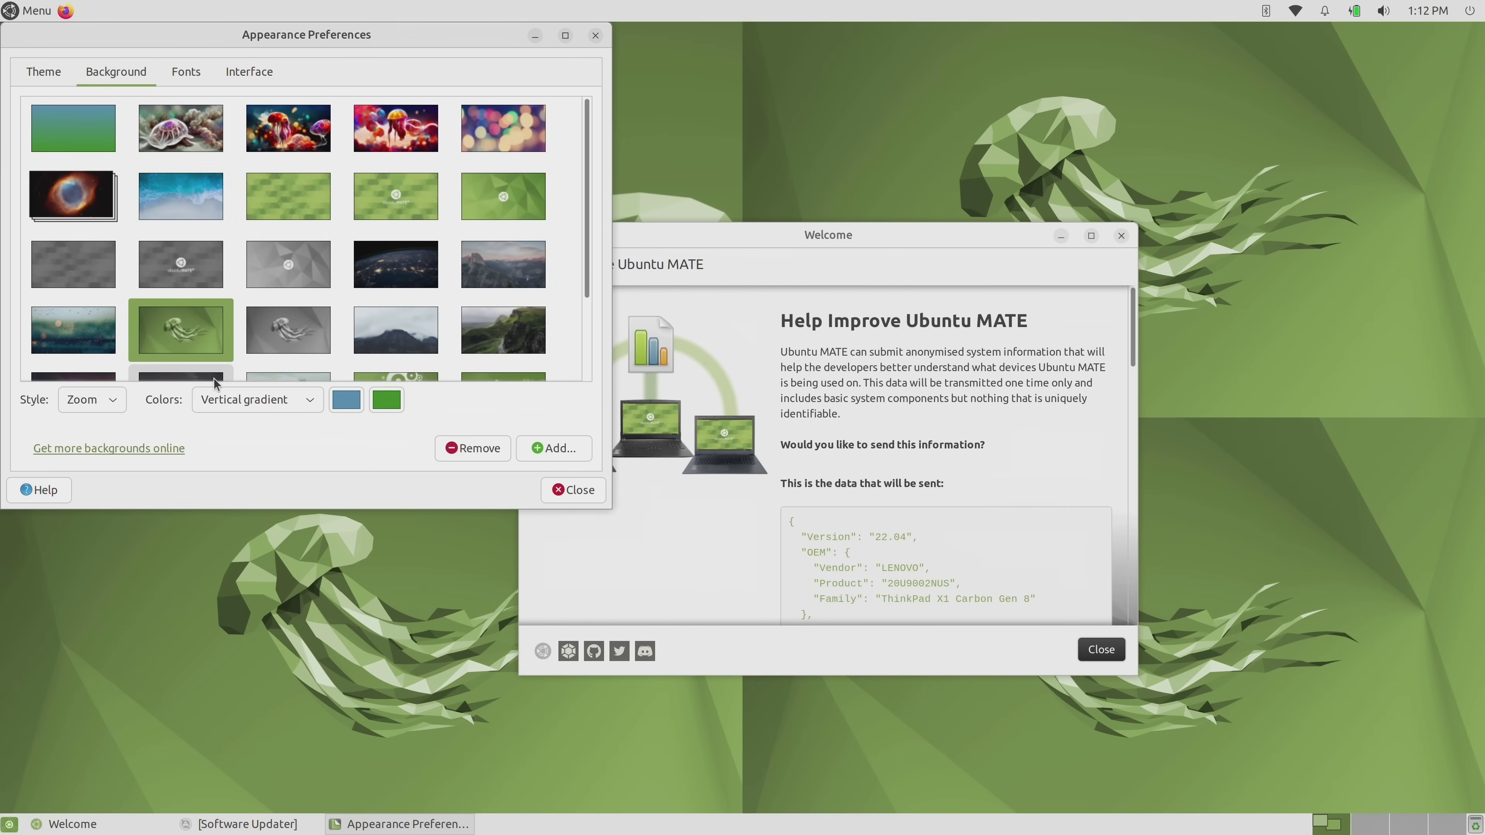
pyautogui.click(112, 404)
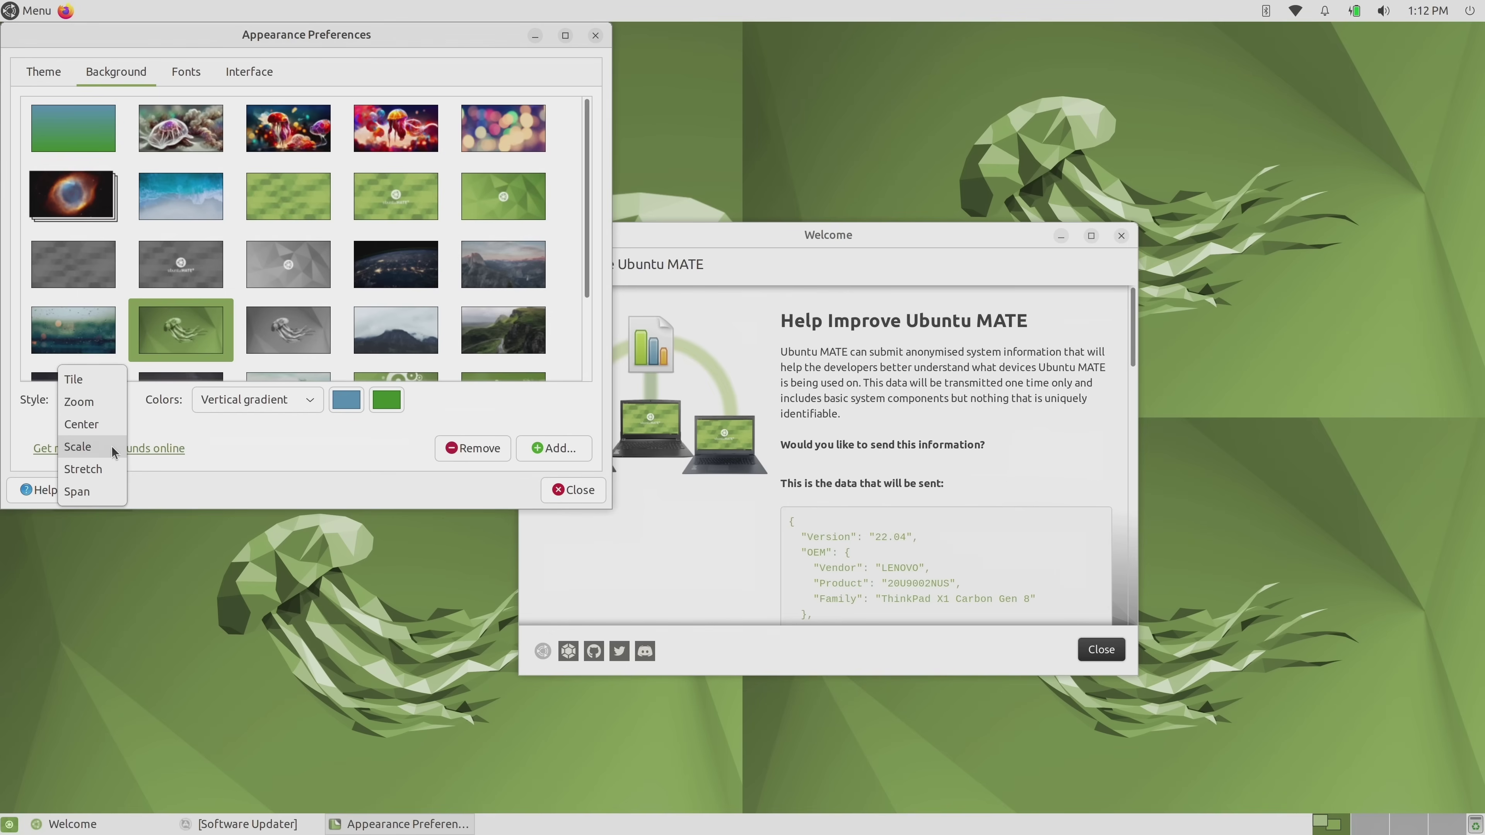
pyautogui.click(108, 462)
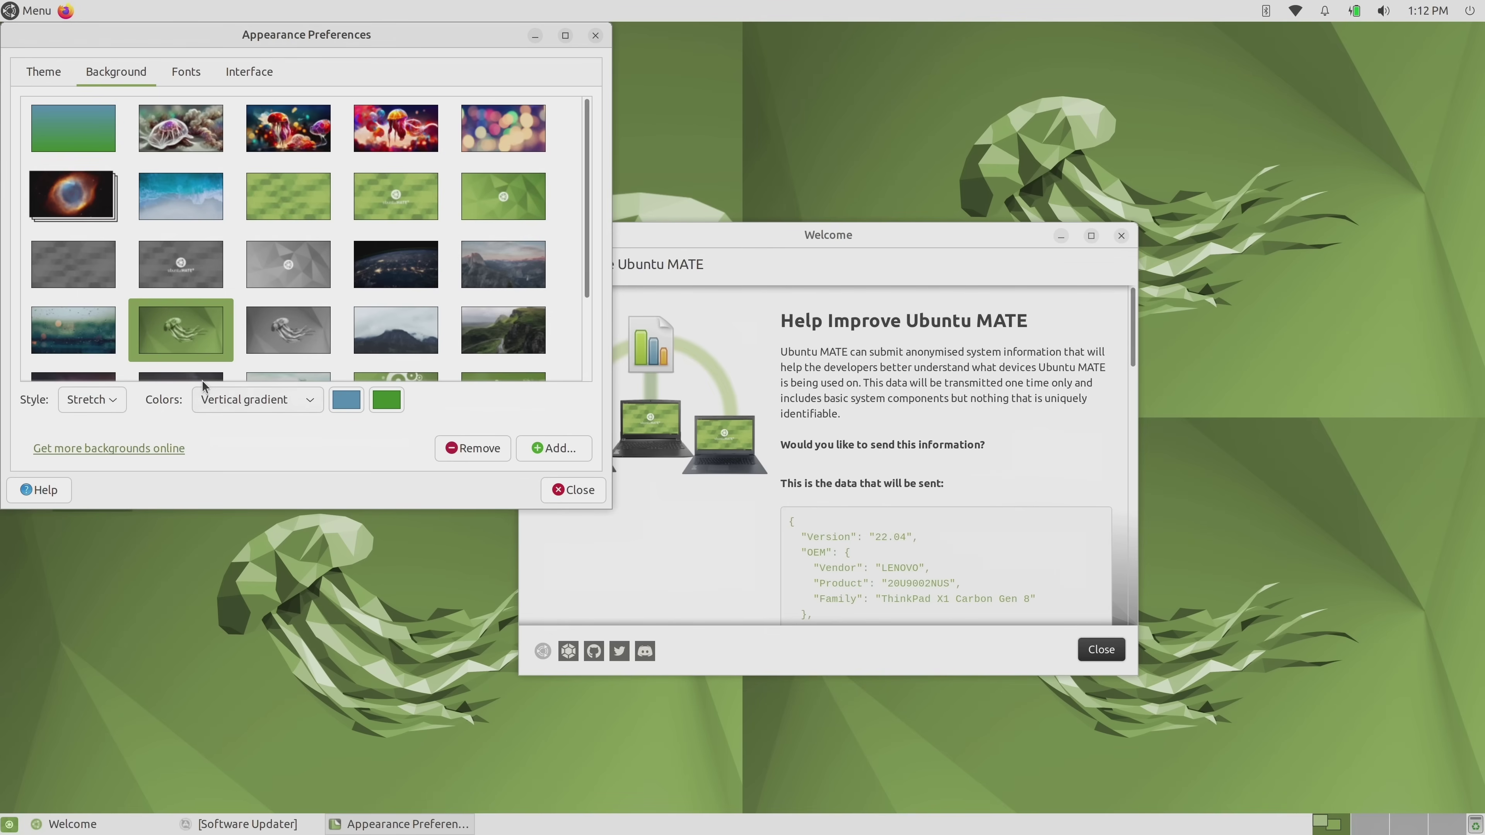
pyautogui.click(252, 345)
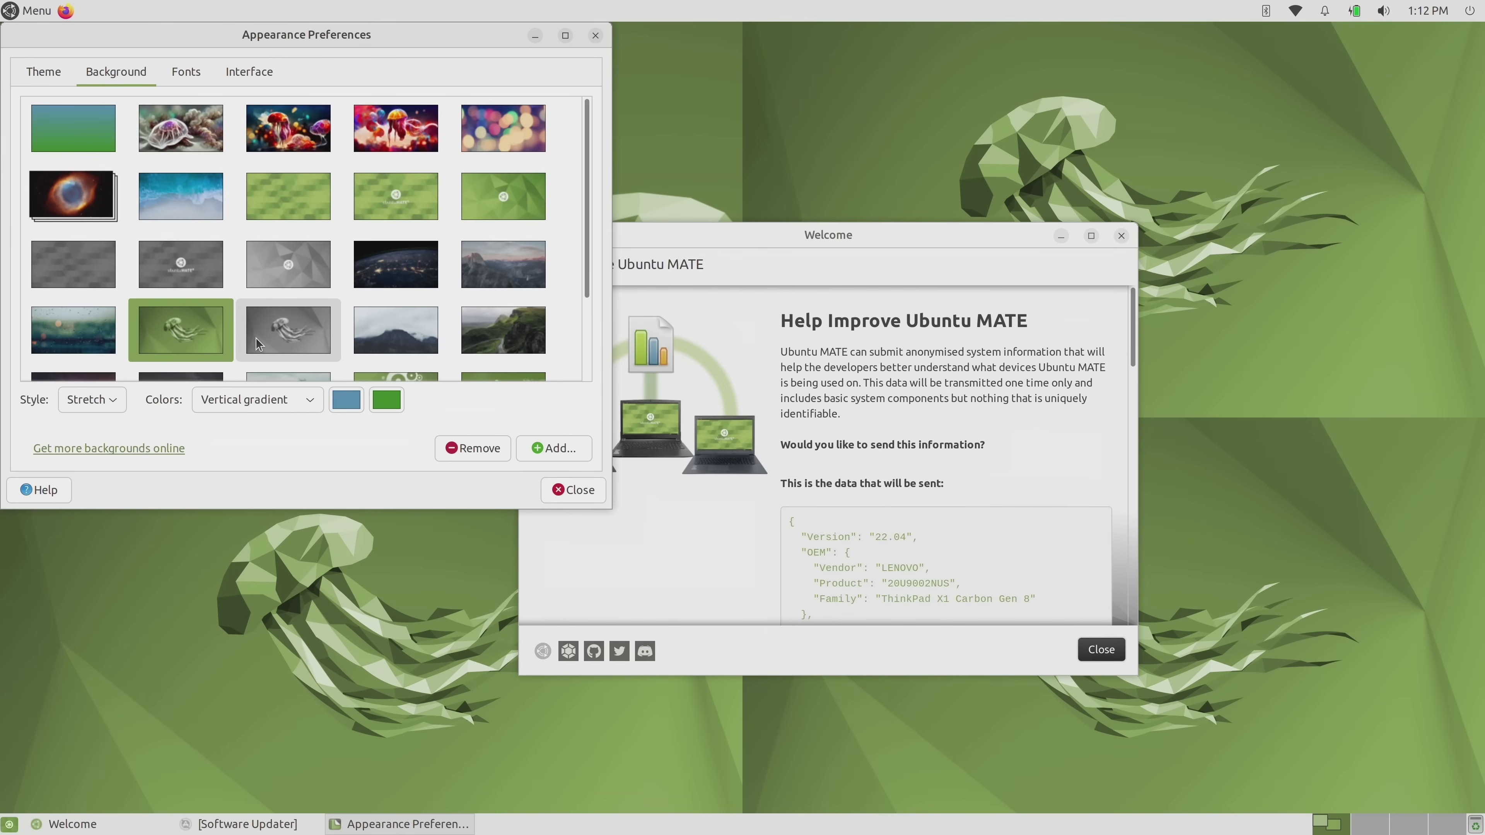
pyautogui.click(213, 344)
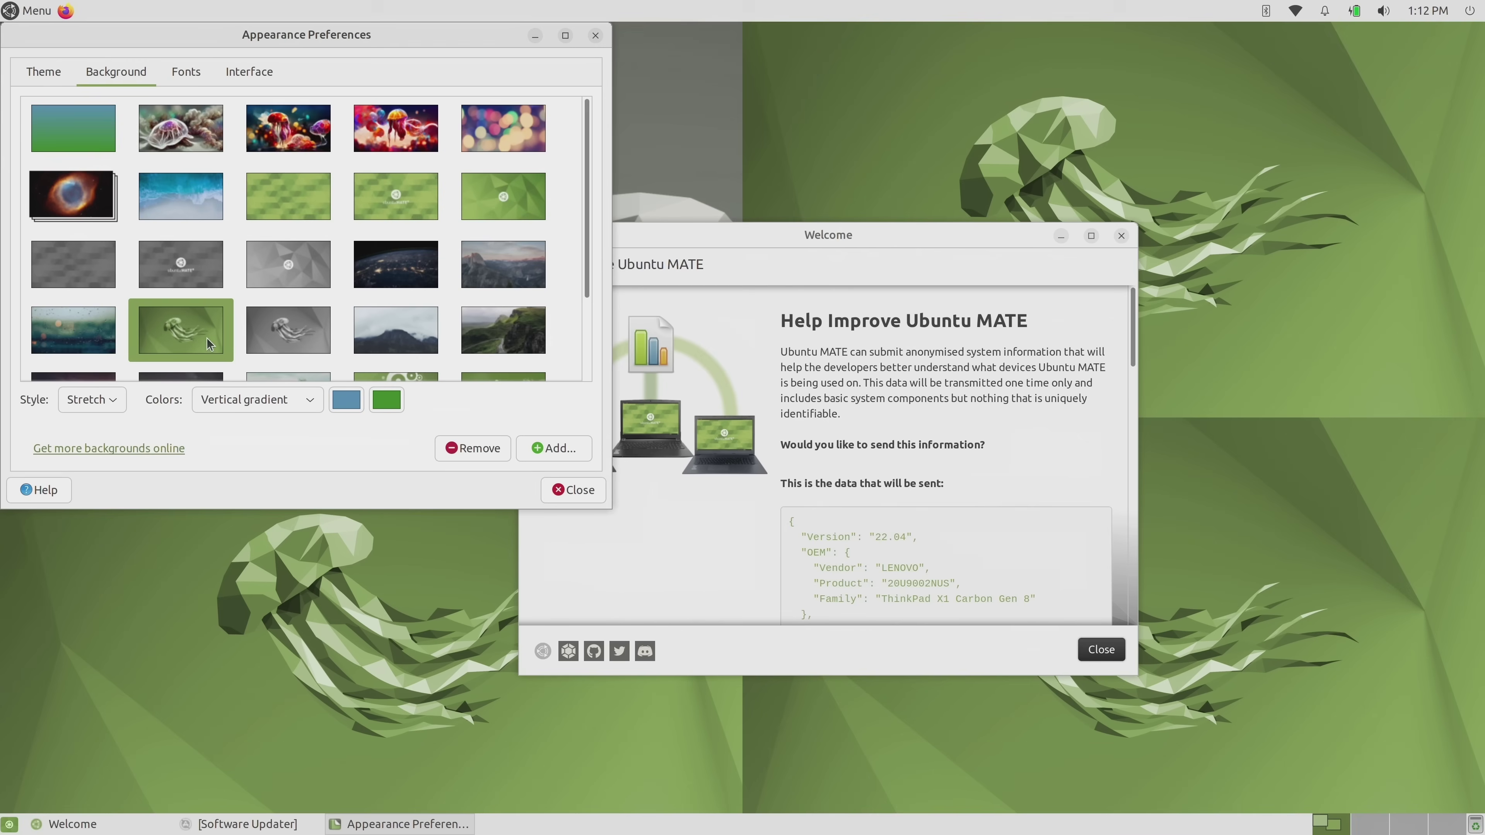
pyautogui.click(581, 497)
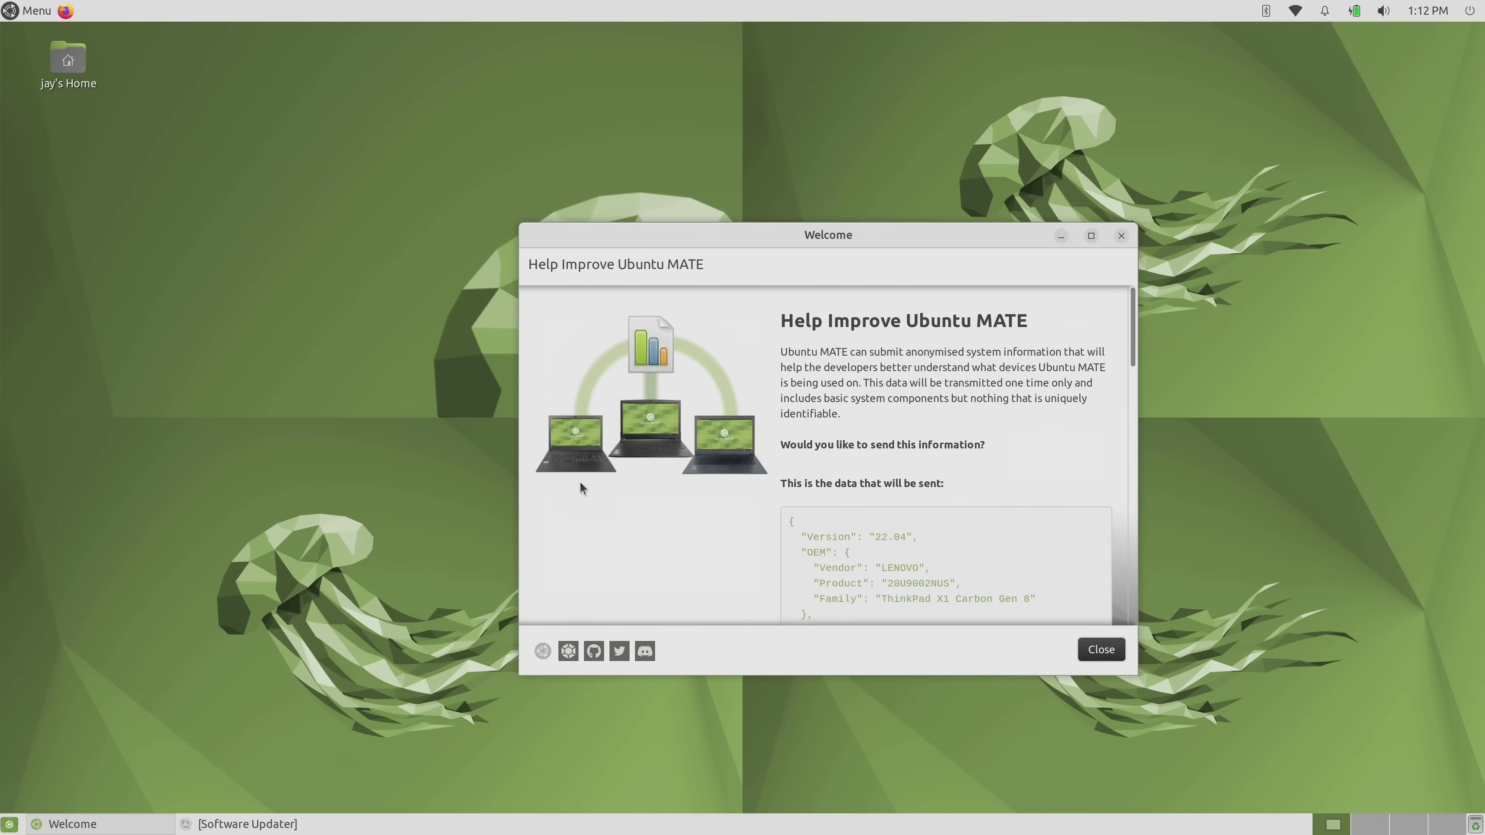
# Drag the Welcome window toward the lower right and then back up.
pyautogui.moveTo(627, 235); pyautogui.dragTo(603, 284)
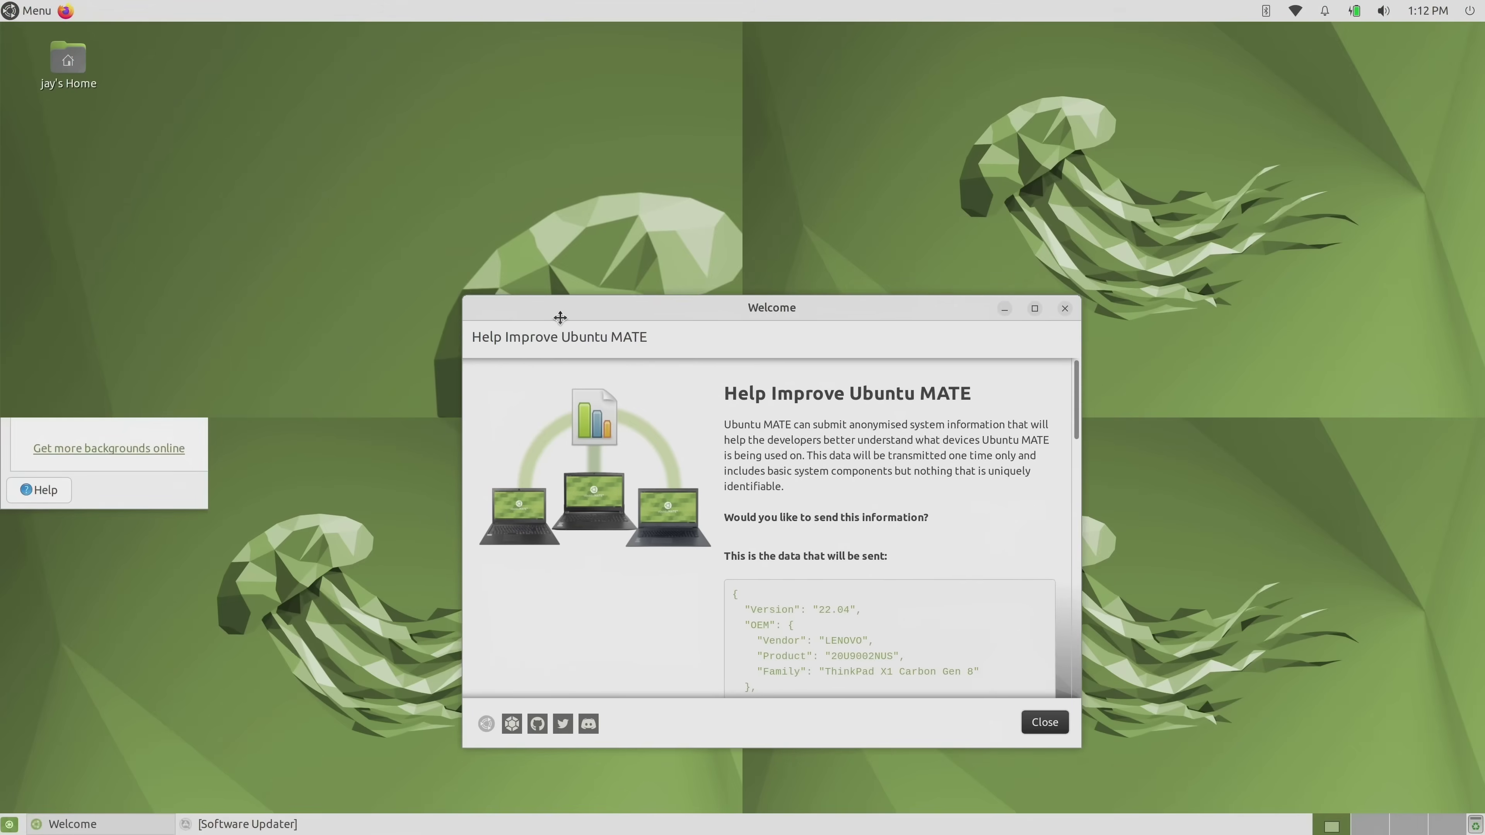
pyautogui.moveTo(541, 296); pyautogui.dragTo(577, 245)
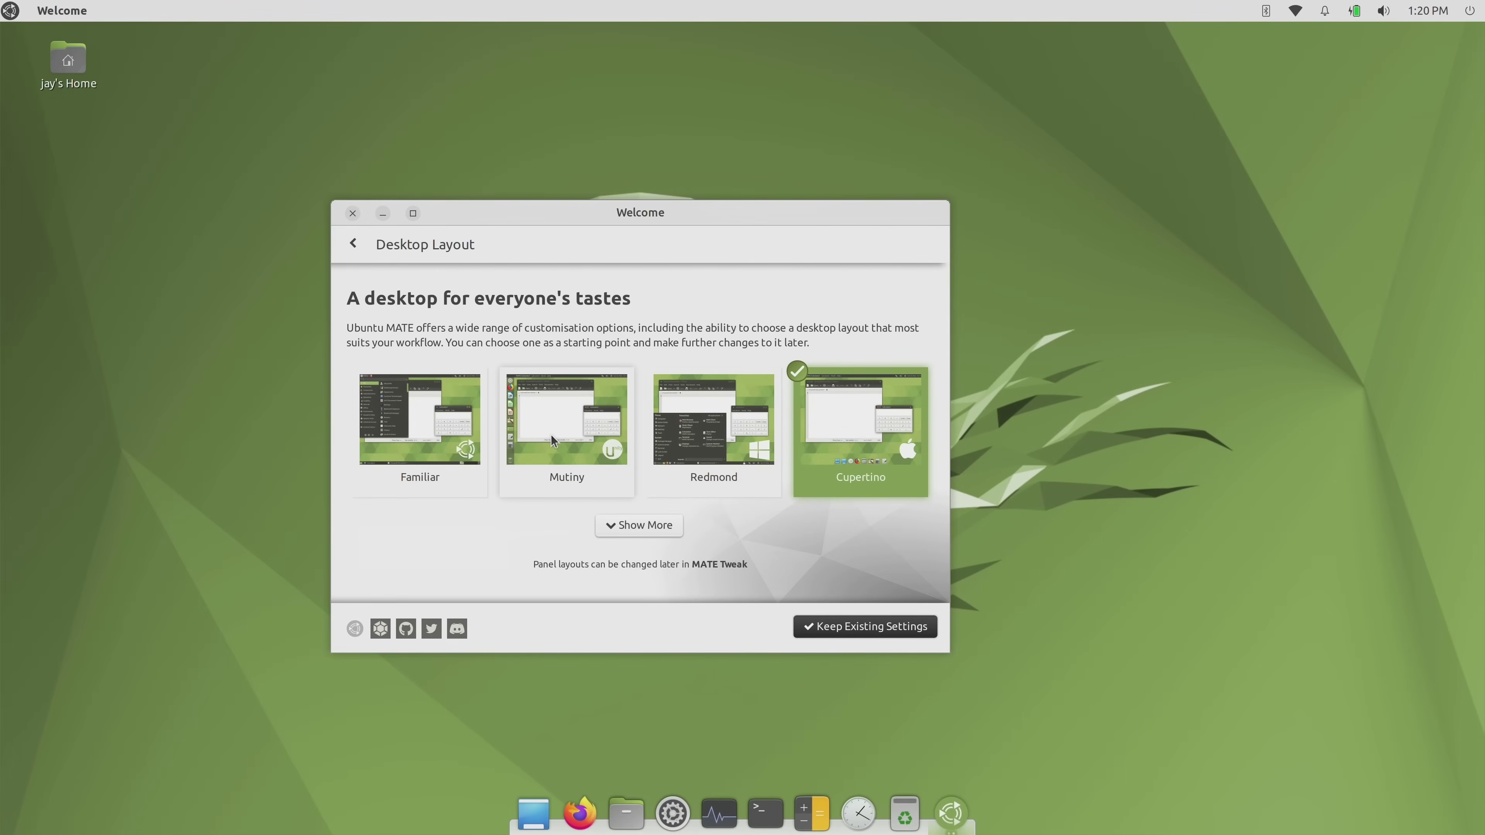
# Show more layouts and apply Traditional, Contemporary, then Mutiny in turn.
pyautogui.click(643, 525)
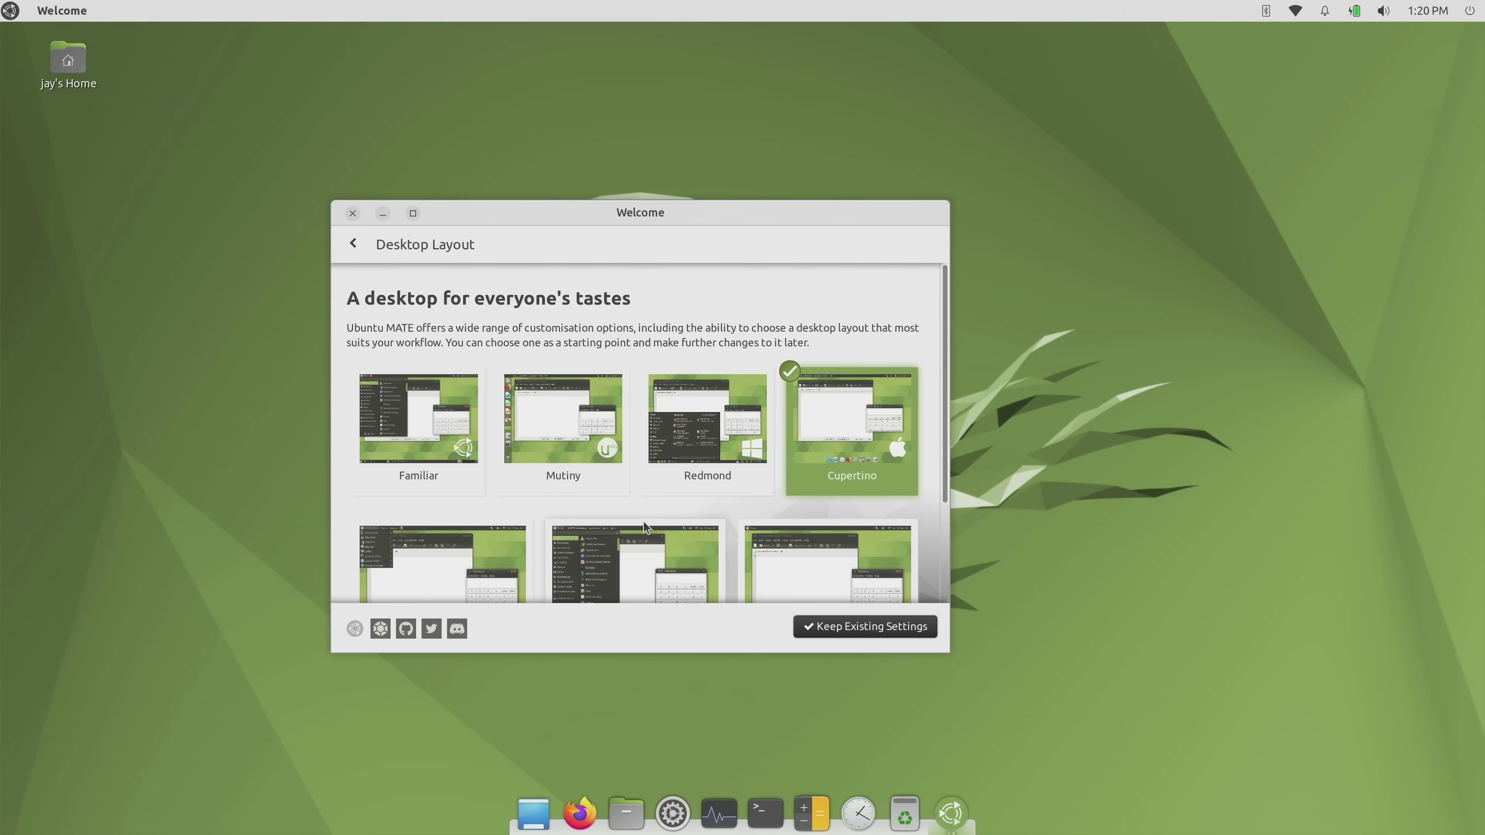
pyautogui.scroll(-3, 644, 527)
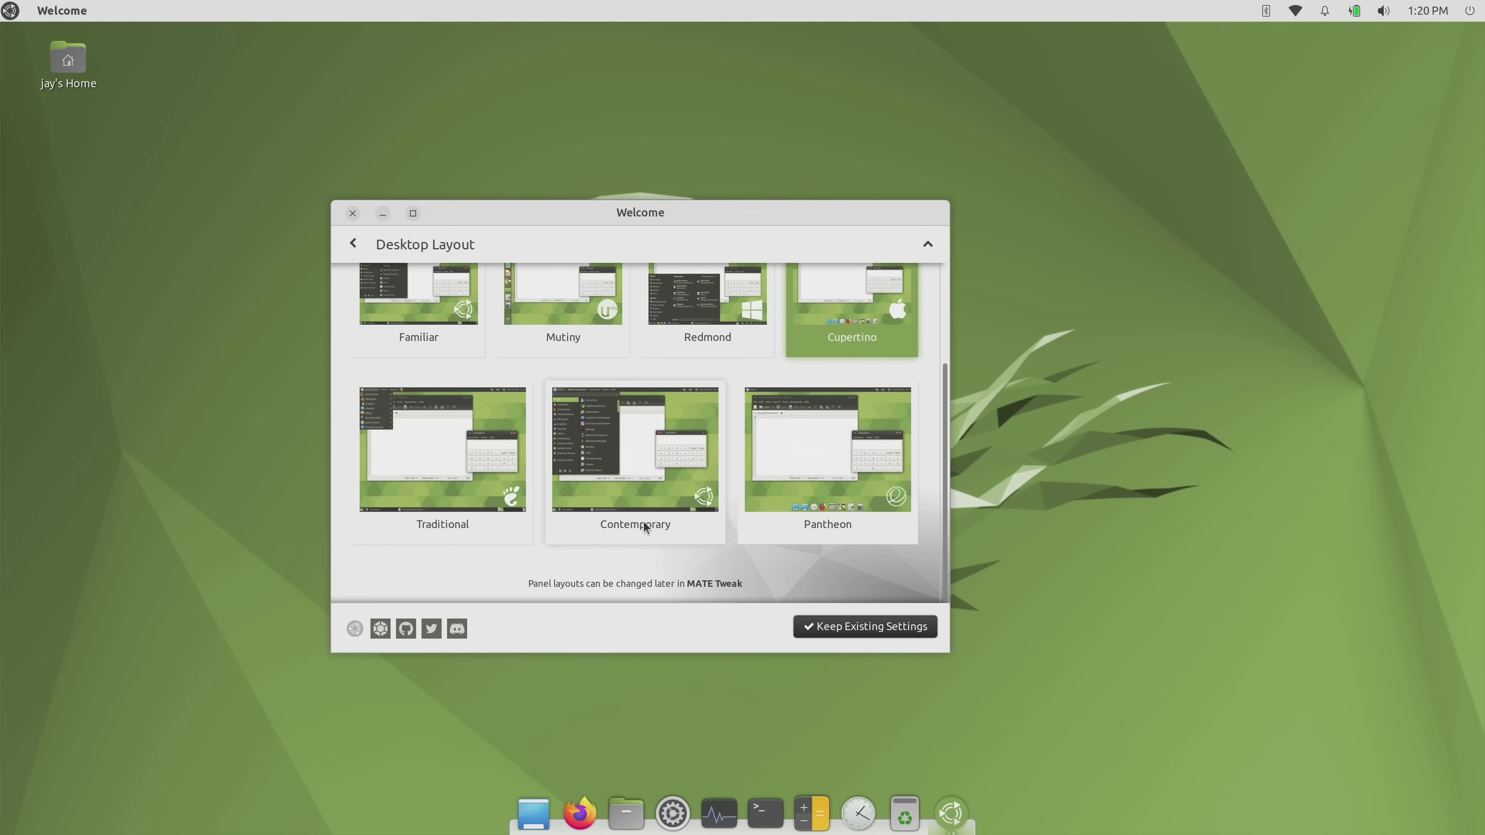
pyautogui.click(439, 473)
pyautogui.click(635, 456)
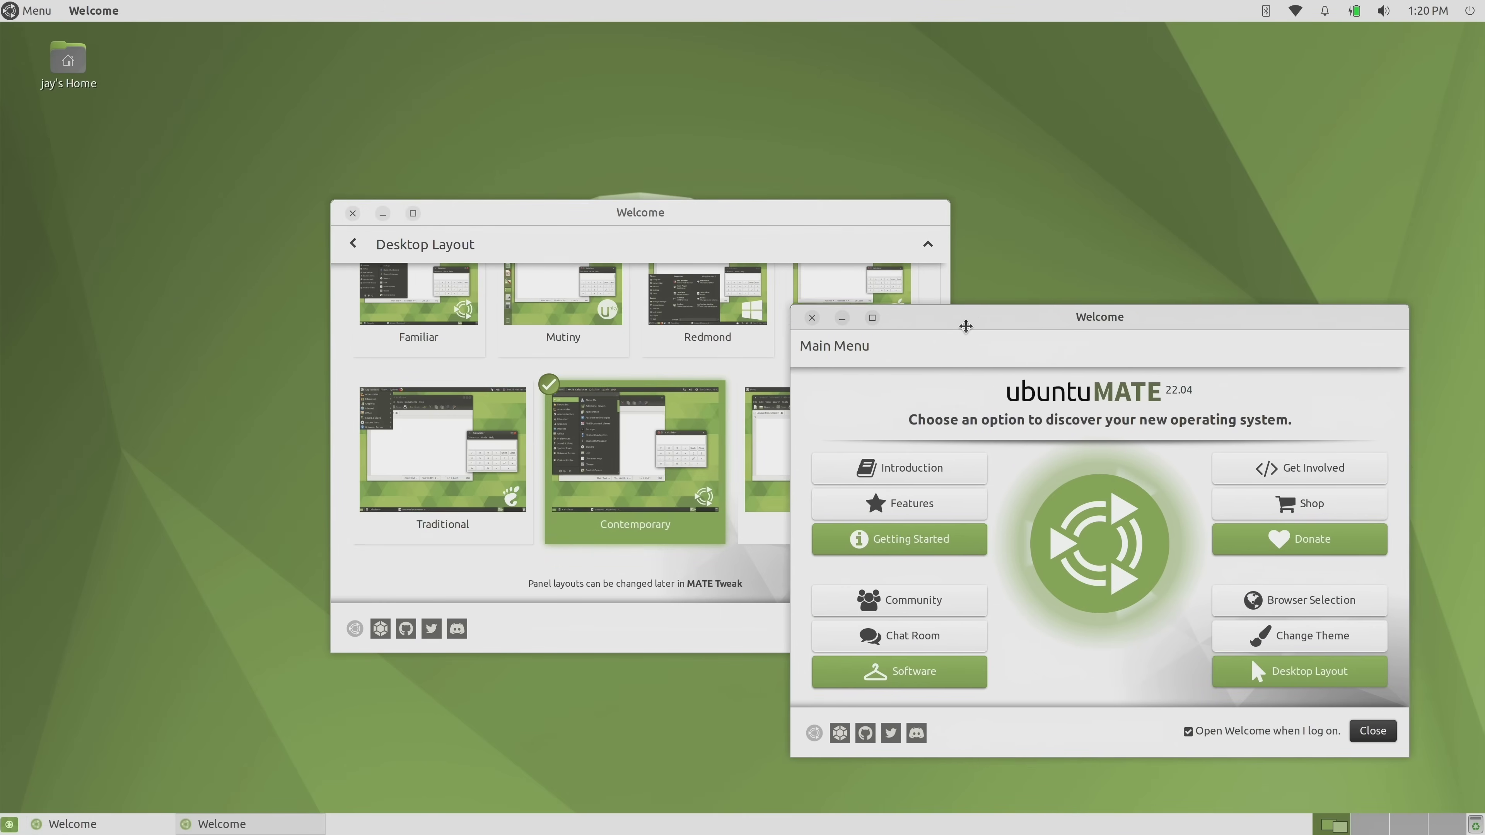
pyautogui.click(559, 319)
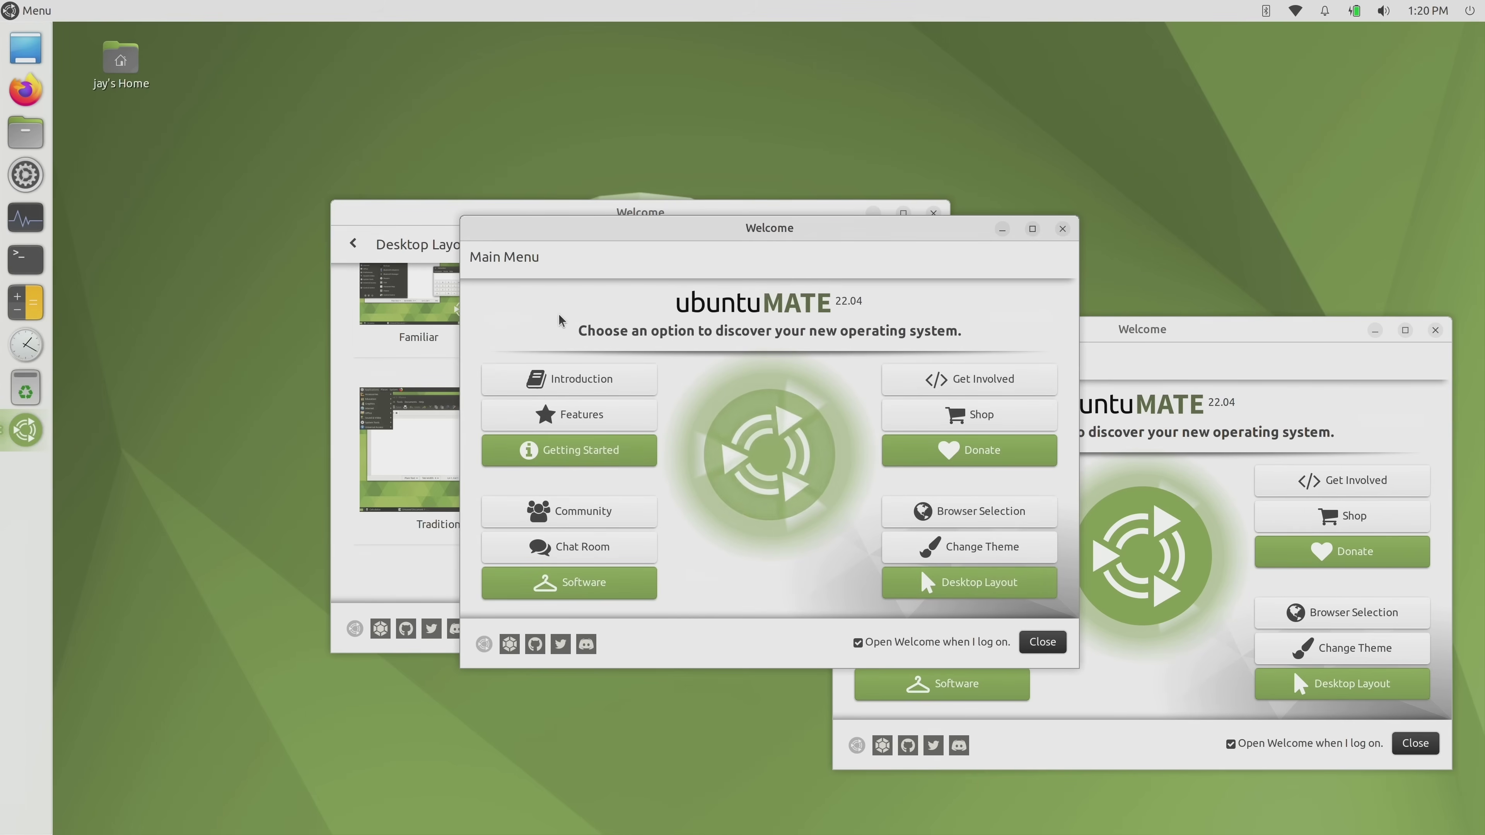
# Move duplicate Welcome windows aside and apply the Redmond, then Familiar layouts.
pyautogui.moveTo(636, 235); pyautogui.dragTo(451, 522)
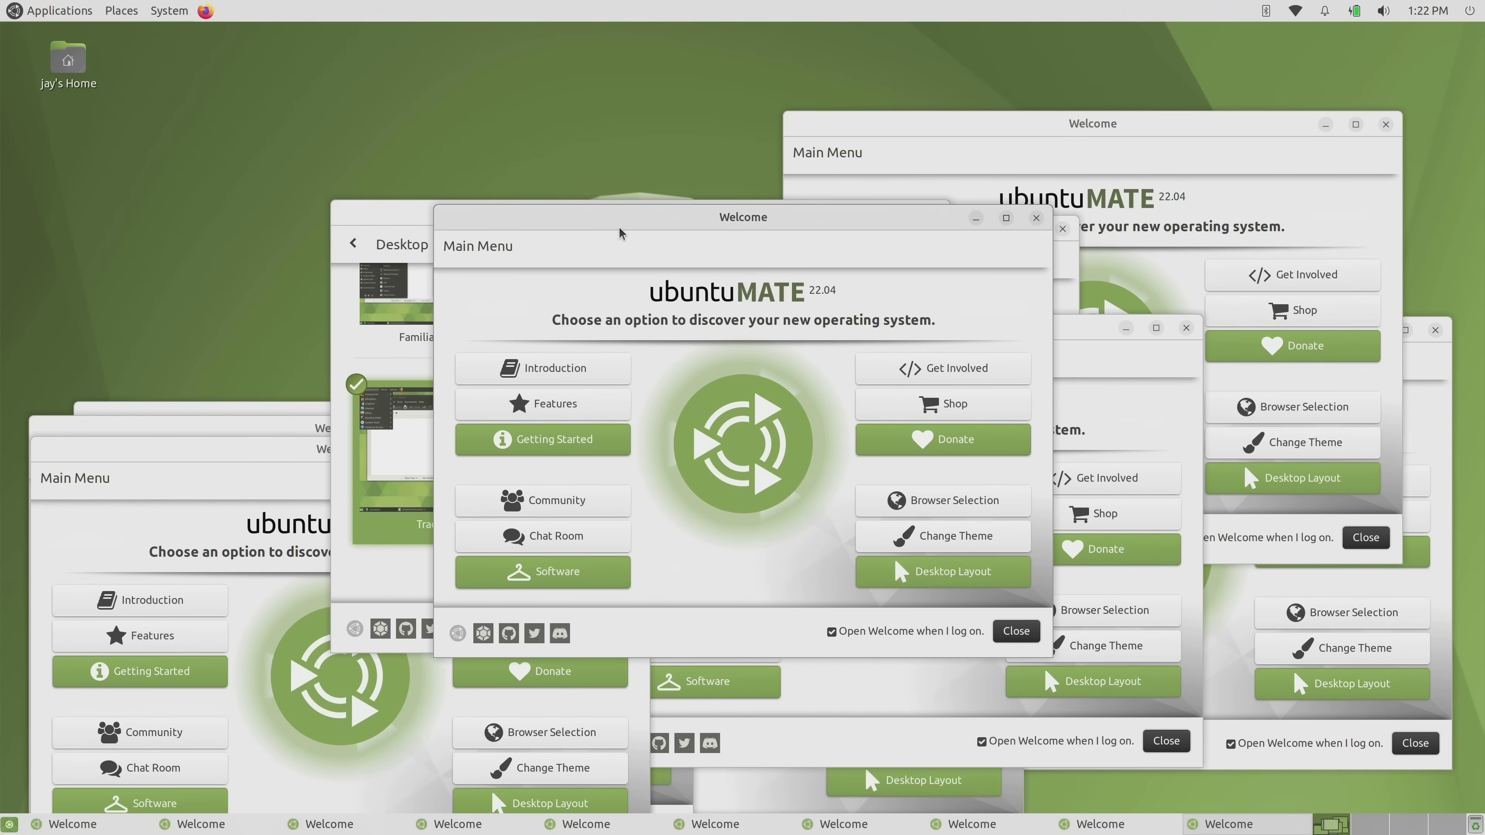
pyautogui.moveTo(851, 292); pyautogui.dragTo(525, 182)
pyautogui.click(703, 225)
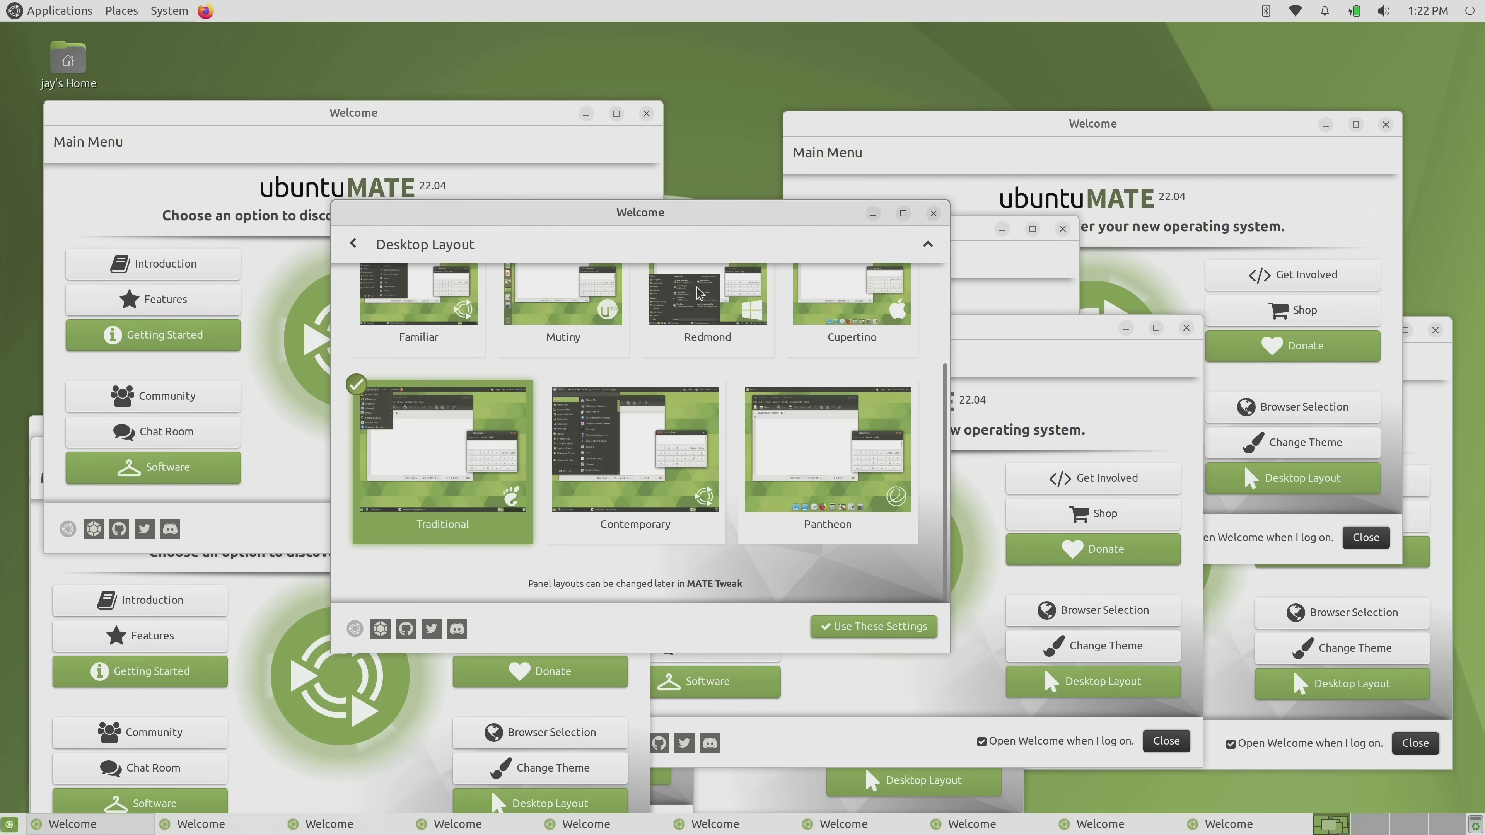
pyautogui.click(699, 295)
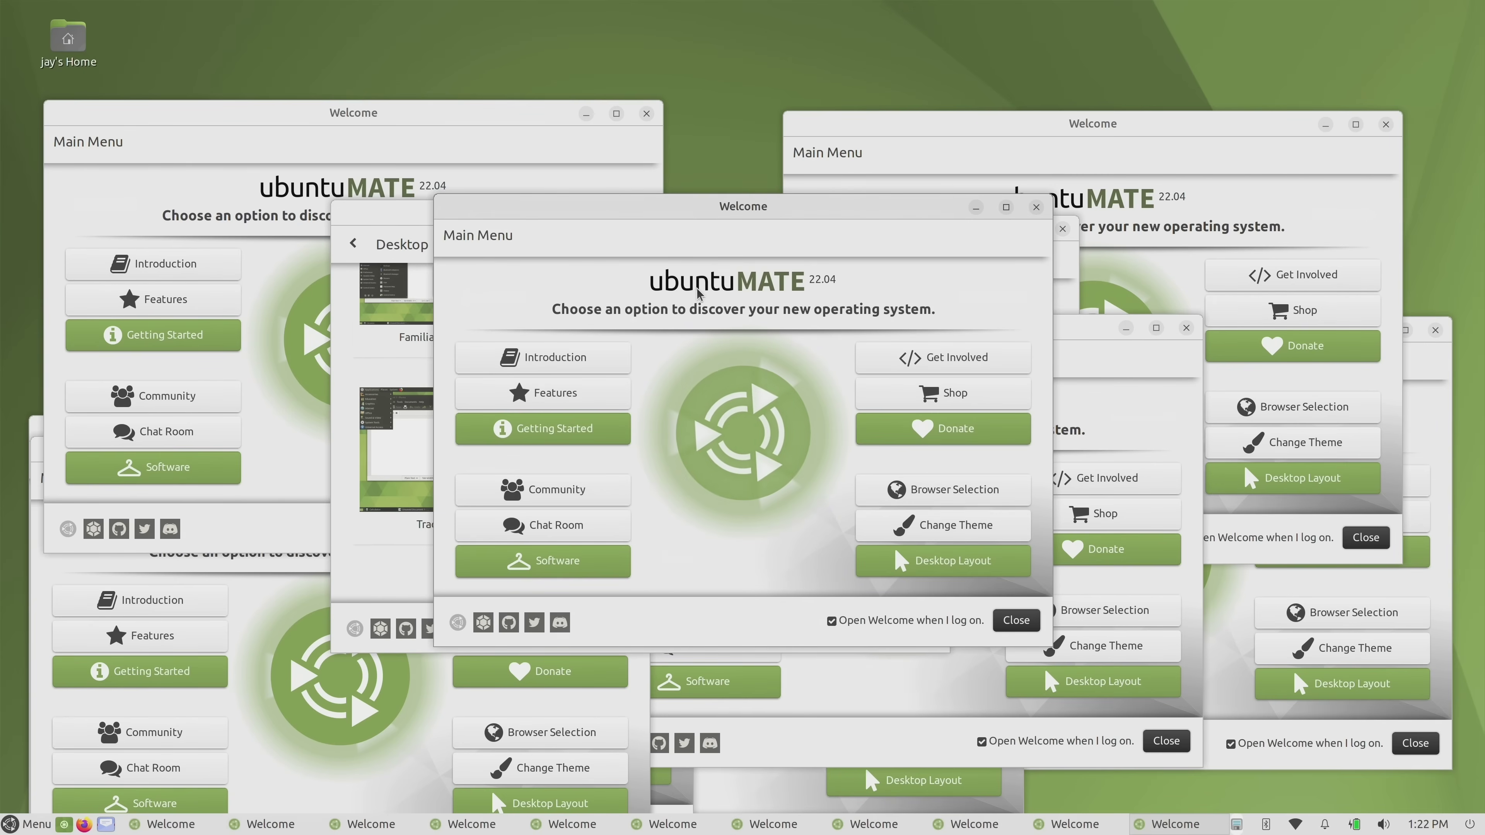
pyautogui.moveTo(705, 221); pyautogui.dragTo(953, 72)
pyautogui.click(569, 256)
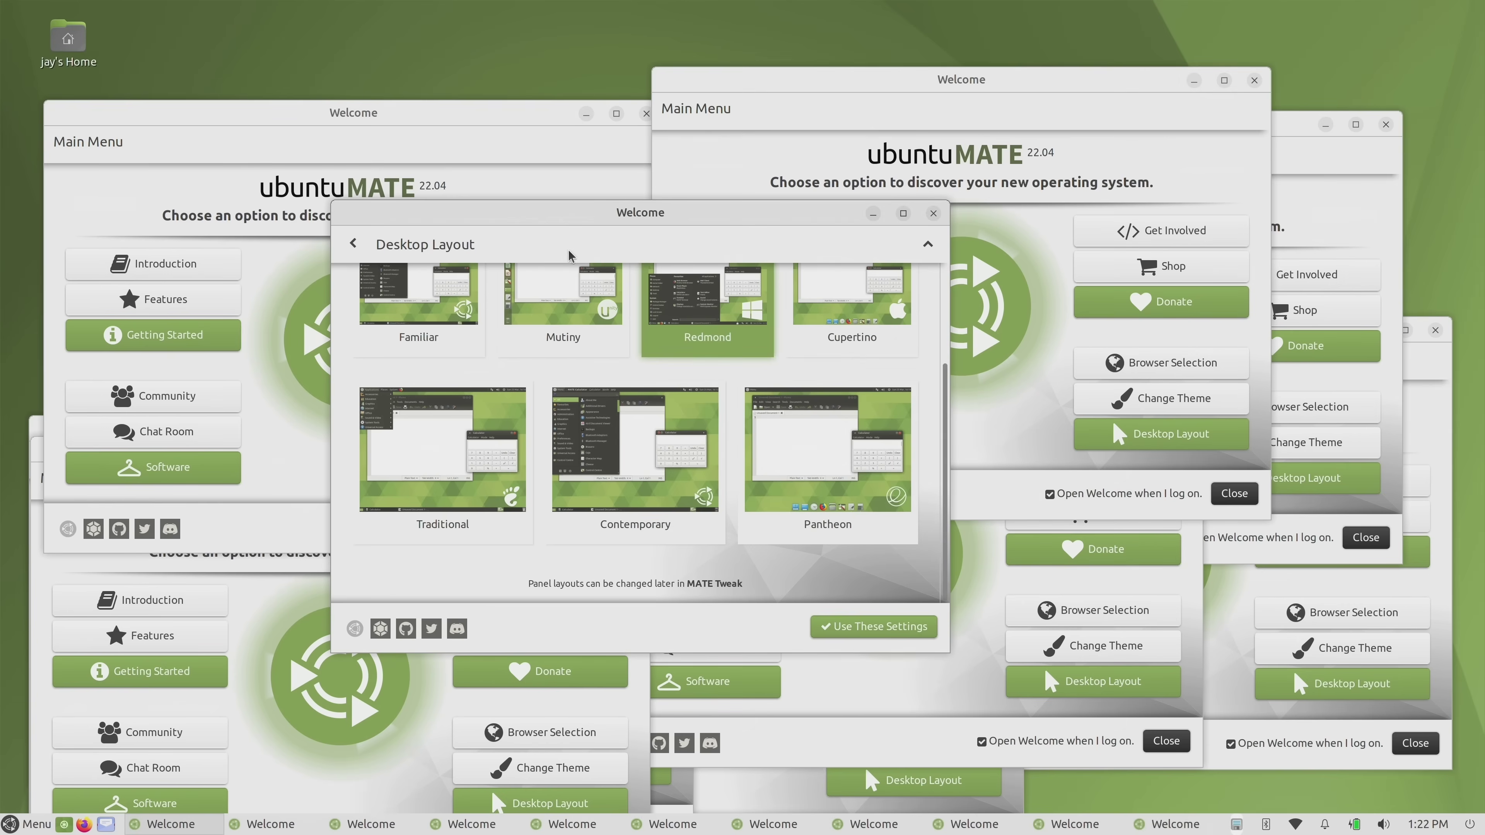
pyautogui.click(418, 307)
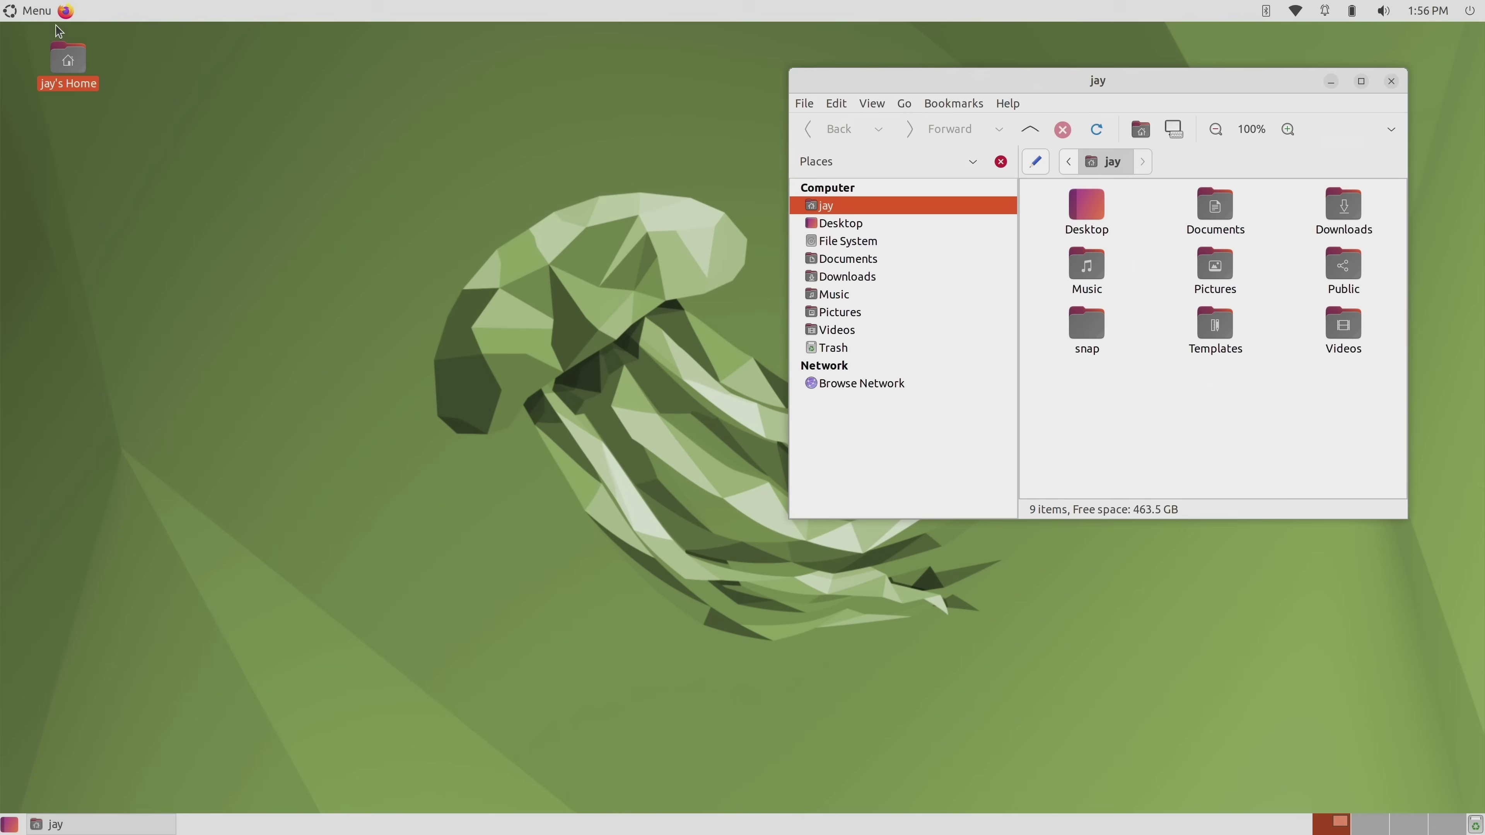
# Open the Control Center from the main menu and move its window down and right.
pyautogui.click(33, 16)
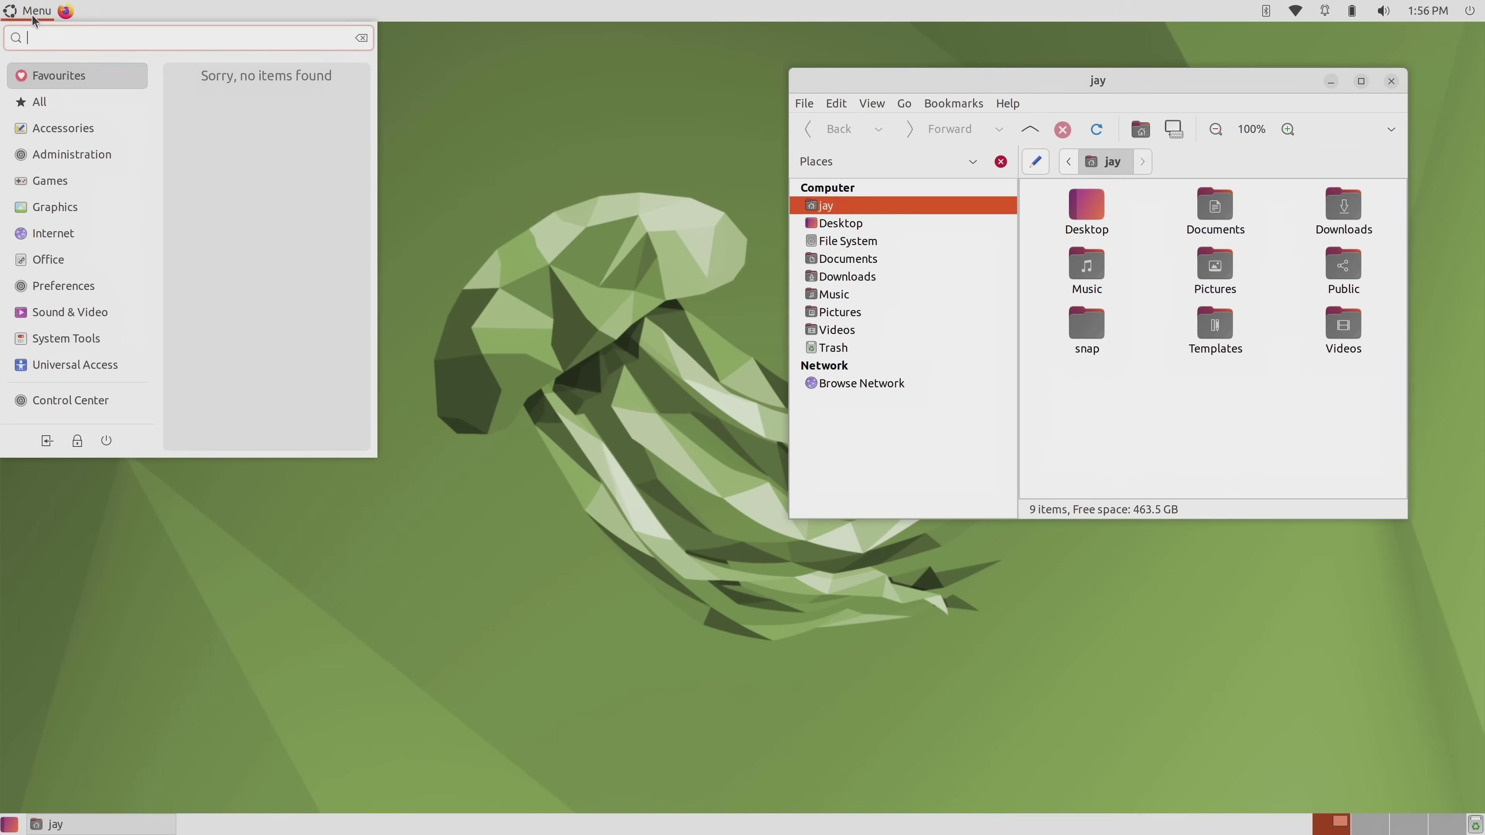
pyautogui.click(60, 404)
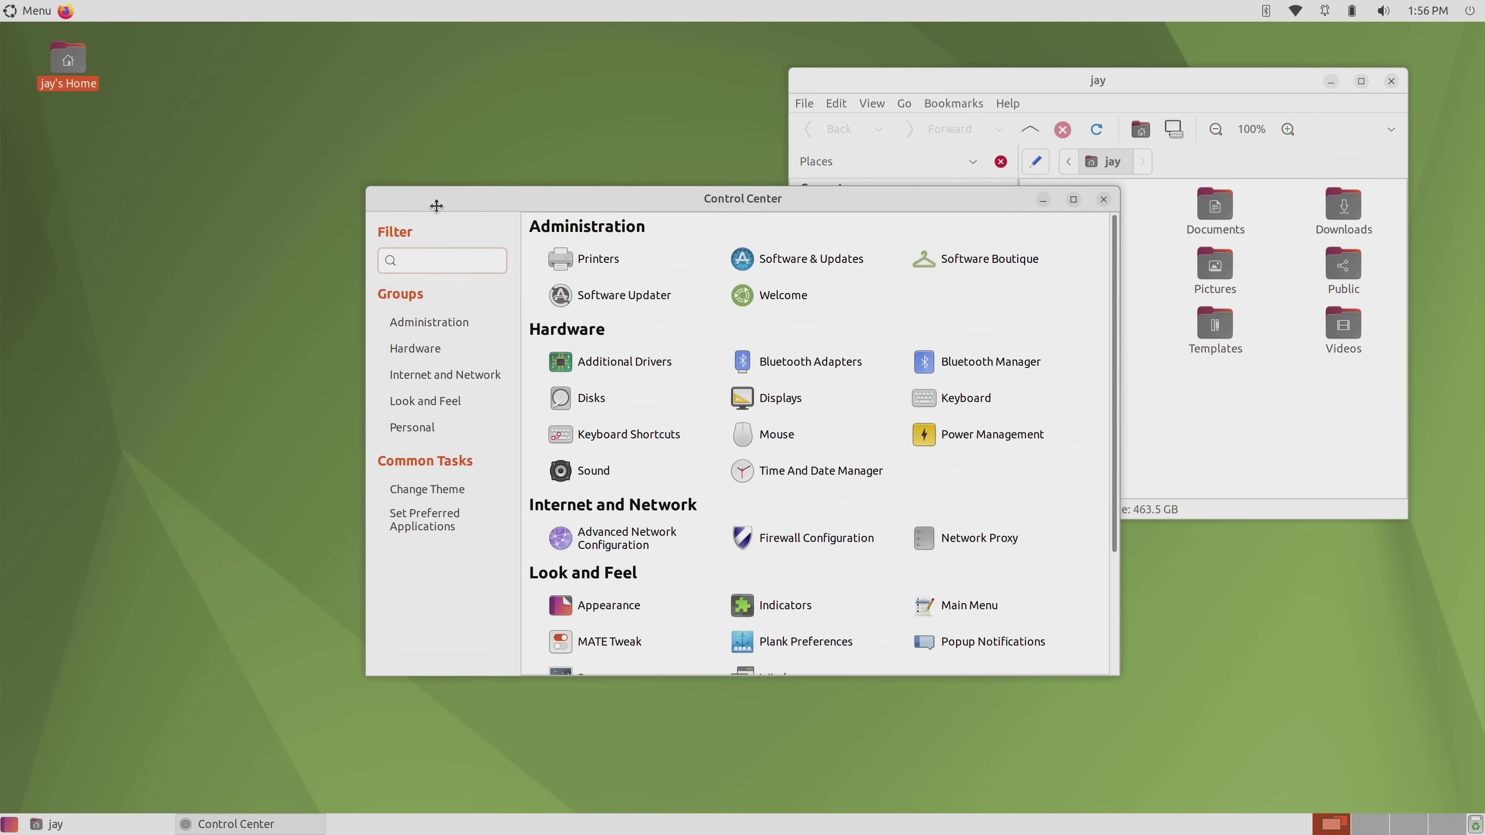
pyautogui.moveTo(437, 205); pyautogui.dragTo(717, 316)
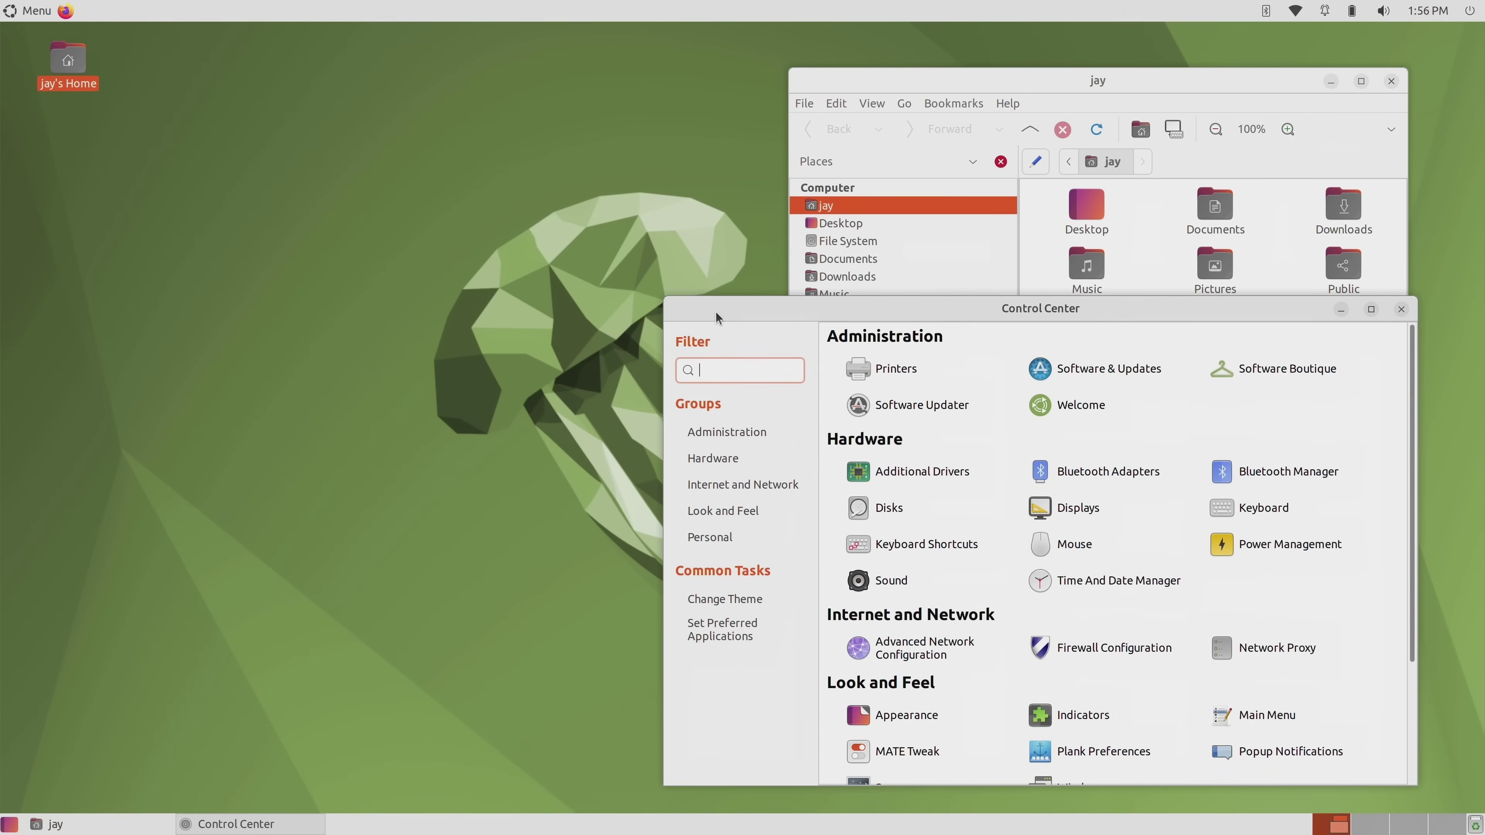